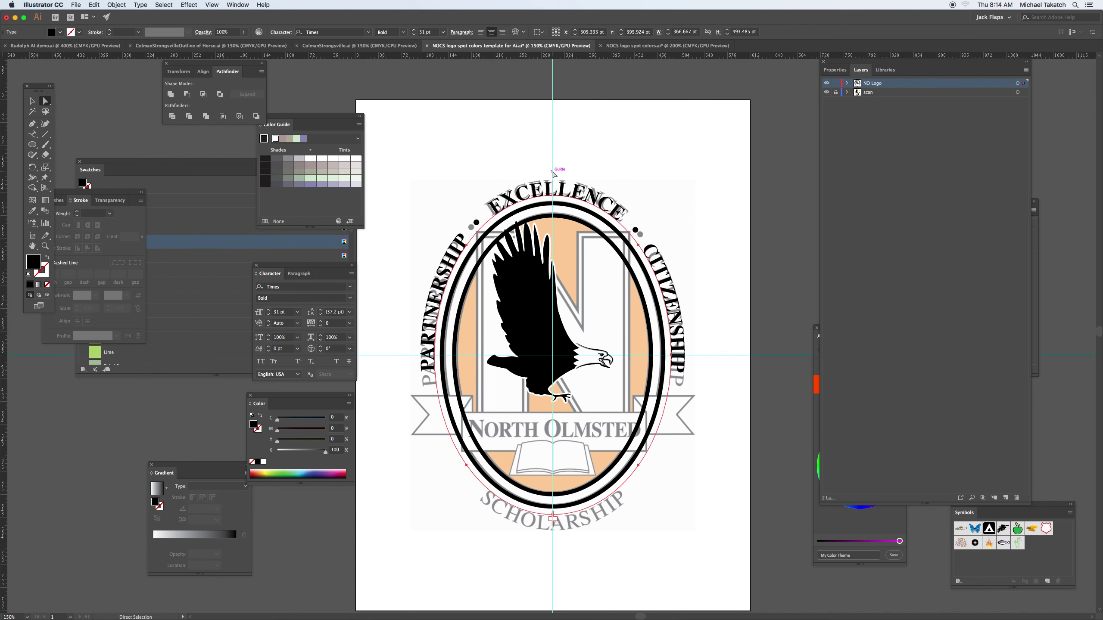
# Set the font size of the curved PARTNERSHIP, EXCELLENCE, CITIZENSHIP text to 33 pt
pyautogui.click(287, 312)
pyautogui.press('Up')
pyautogui.press('Up')
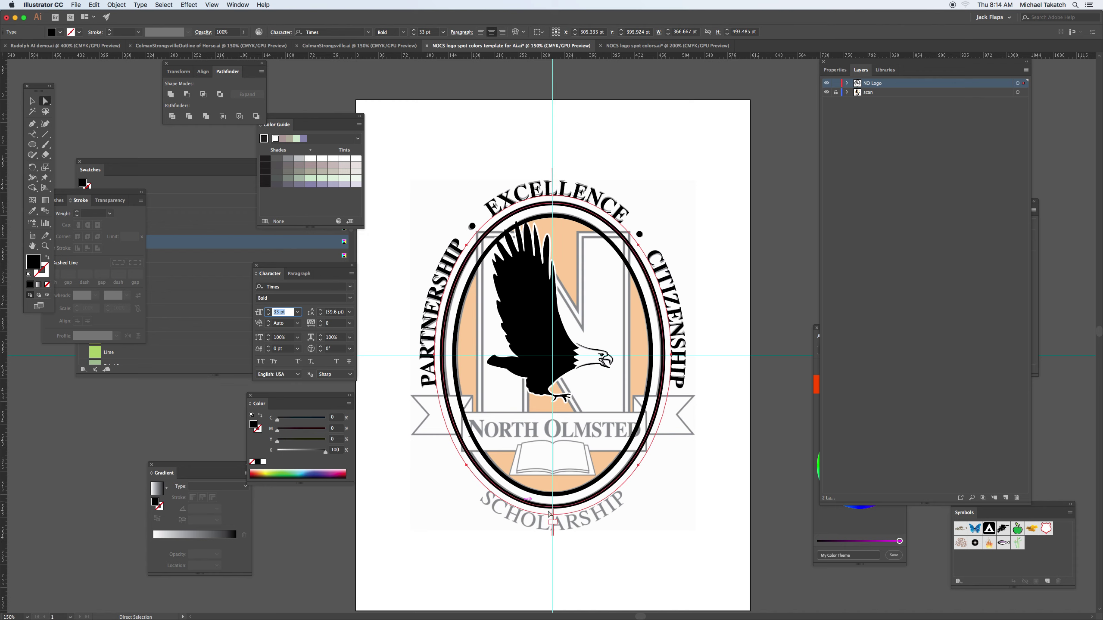
# Duplicate the curved motto text in place, locking the original before pasting the copy
pyautogui.click(102, 6)
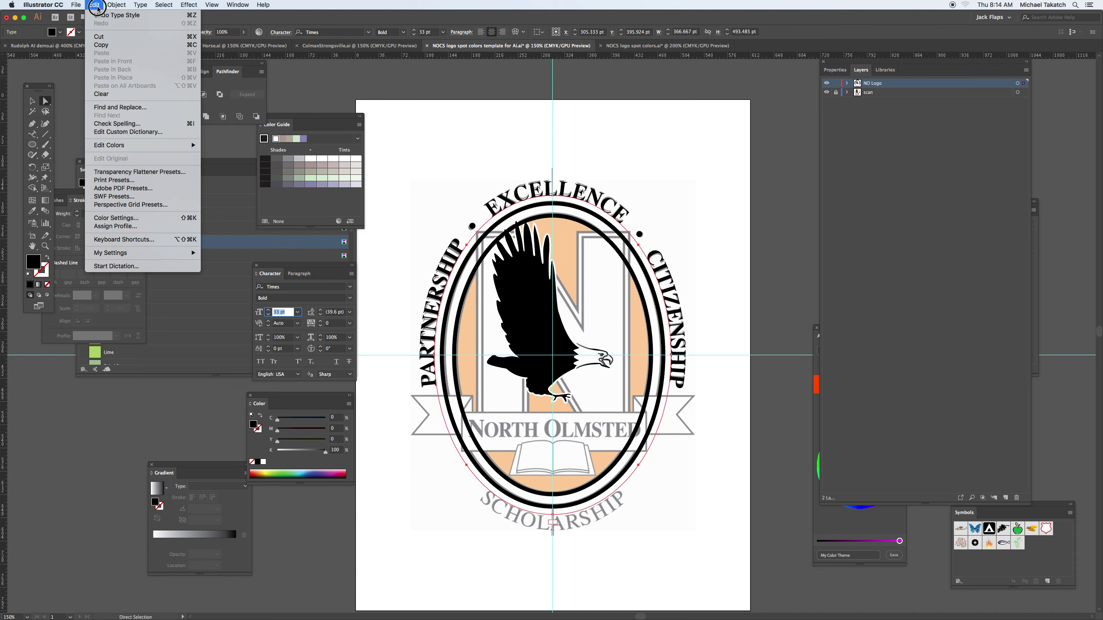
pyautogui.click(115, 46)
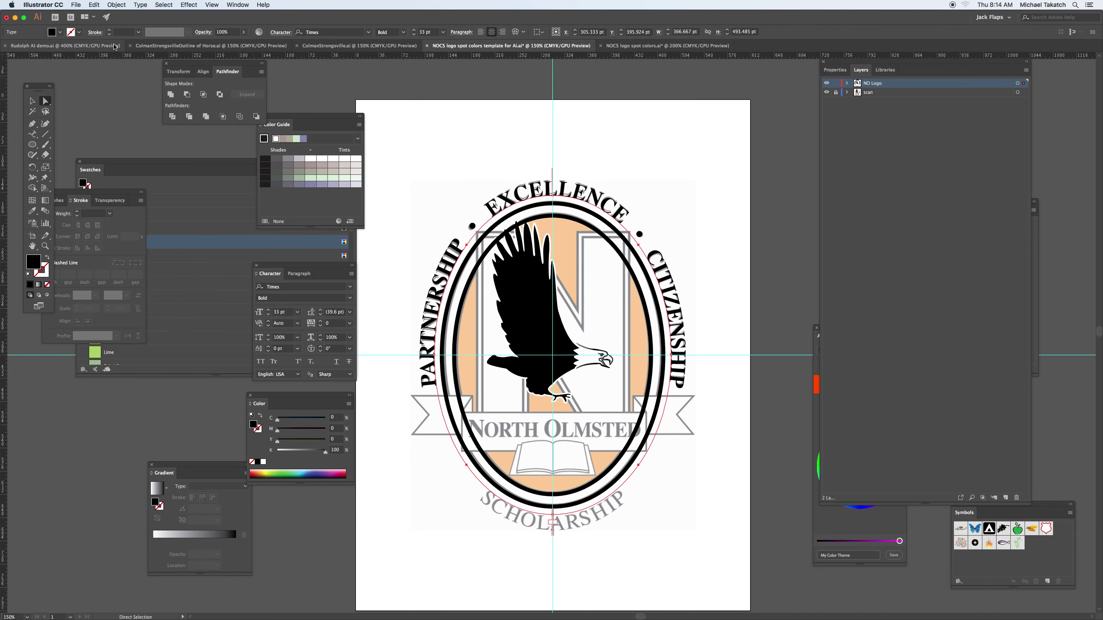
pyautogui.click(119, 6)
pyautogui.moveTo(128, 52)
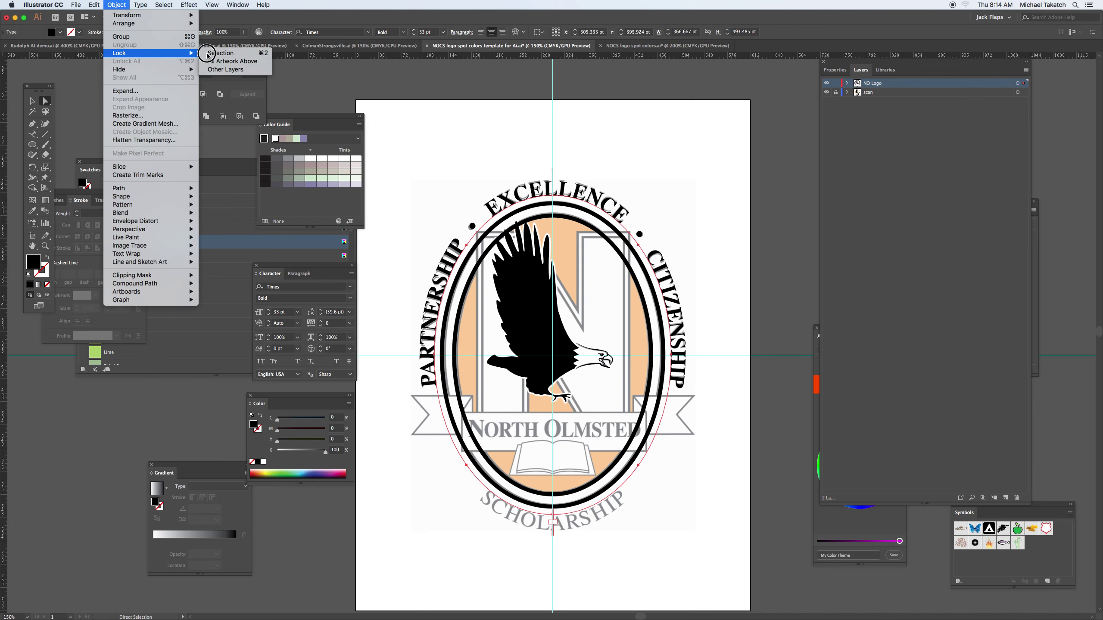
pyautogui.click(221, 53)
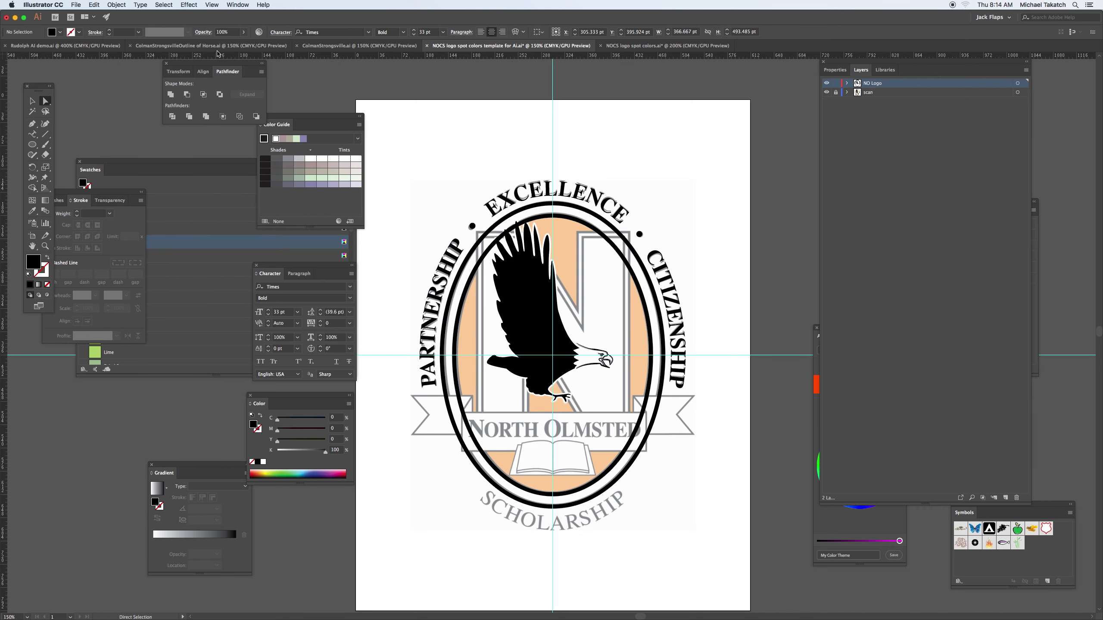
pyautogui.click(97, 5)
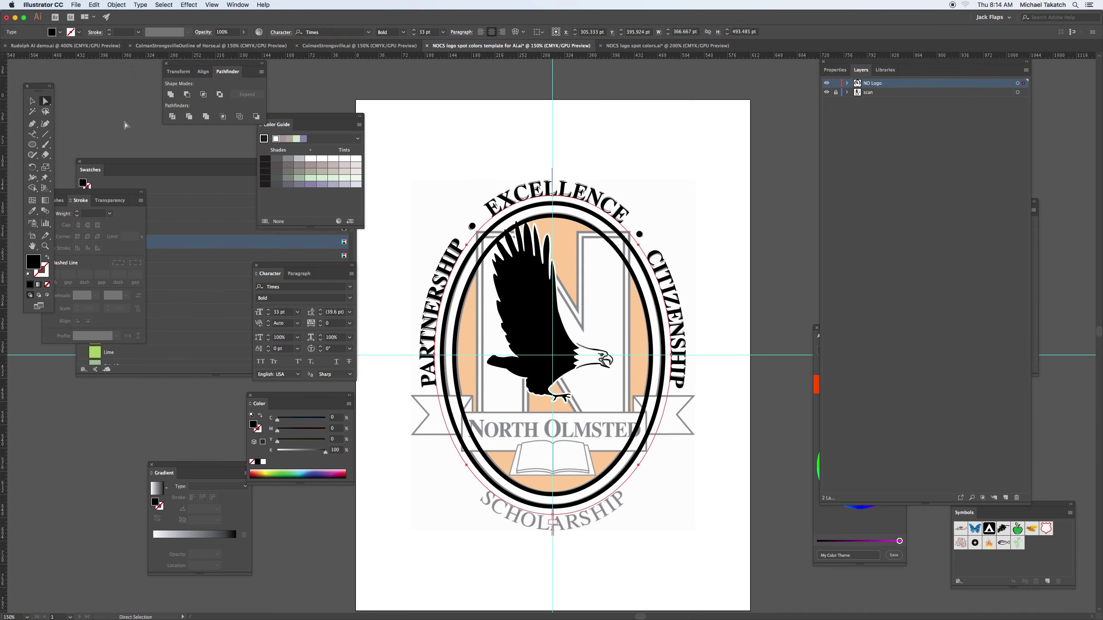
# Replace the copied path text with SCHOLARSHIP and flip it to the inside bottom of the oval path
pyautogui.click(32, 135)
pyautogui.click(546, 192)
pyautogui.press('super+a')
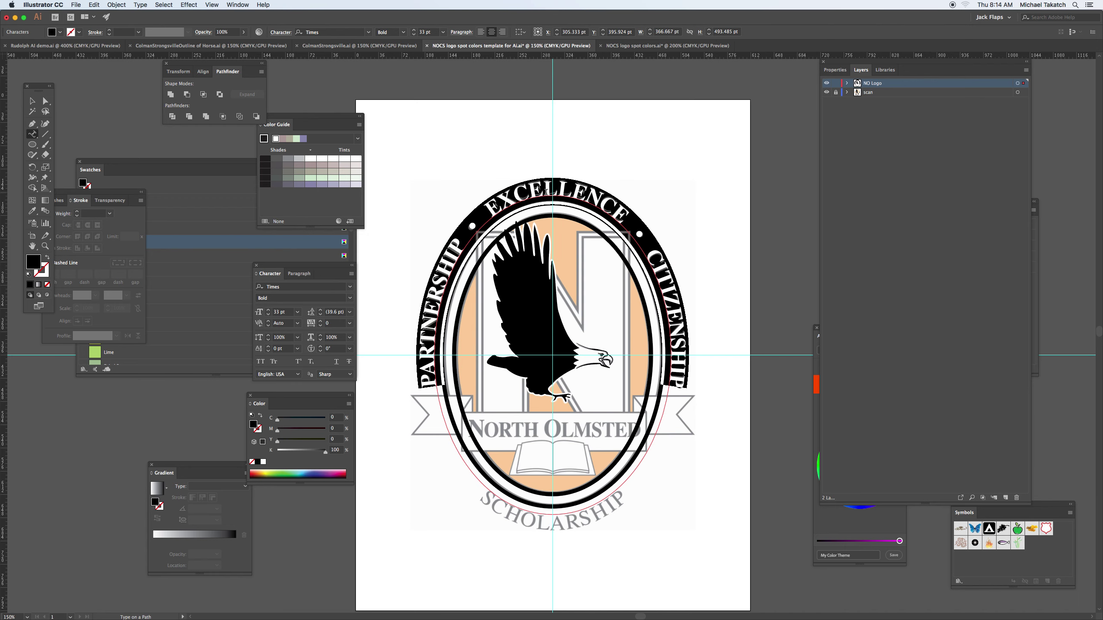
pyautogui.write('SCHOLARSH')
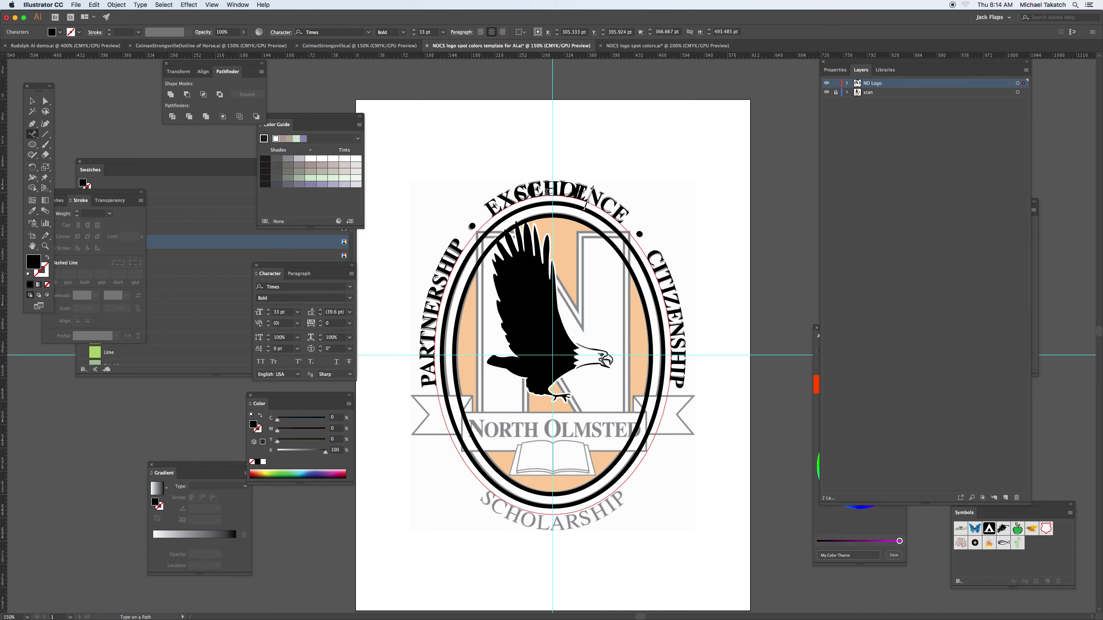
pyautogui.write('IP')
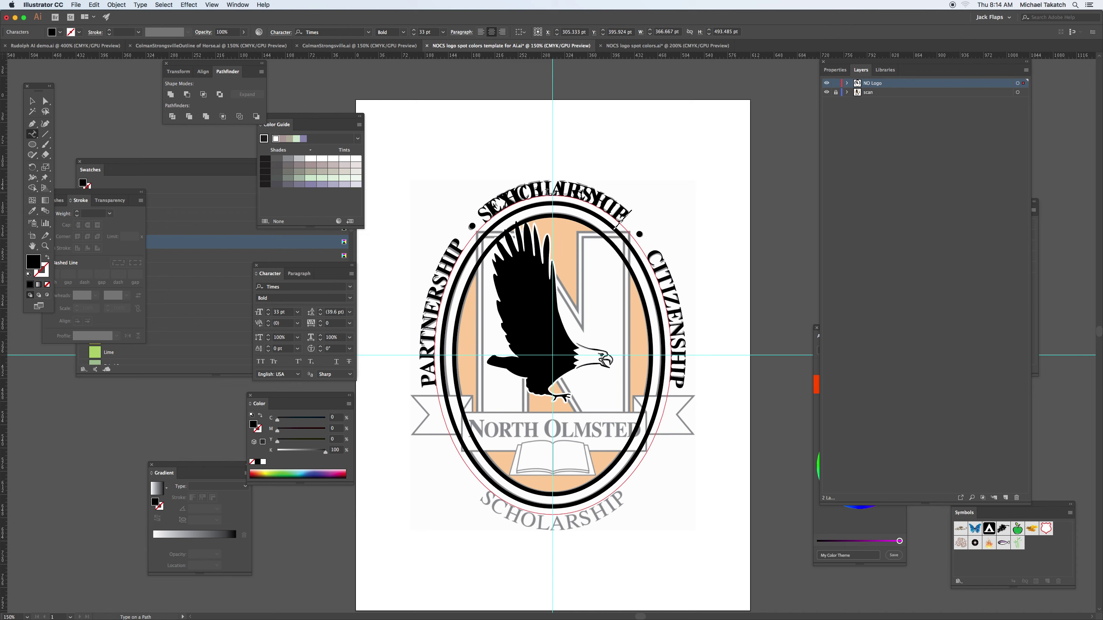
pyautogui.click(46, 101)
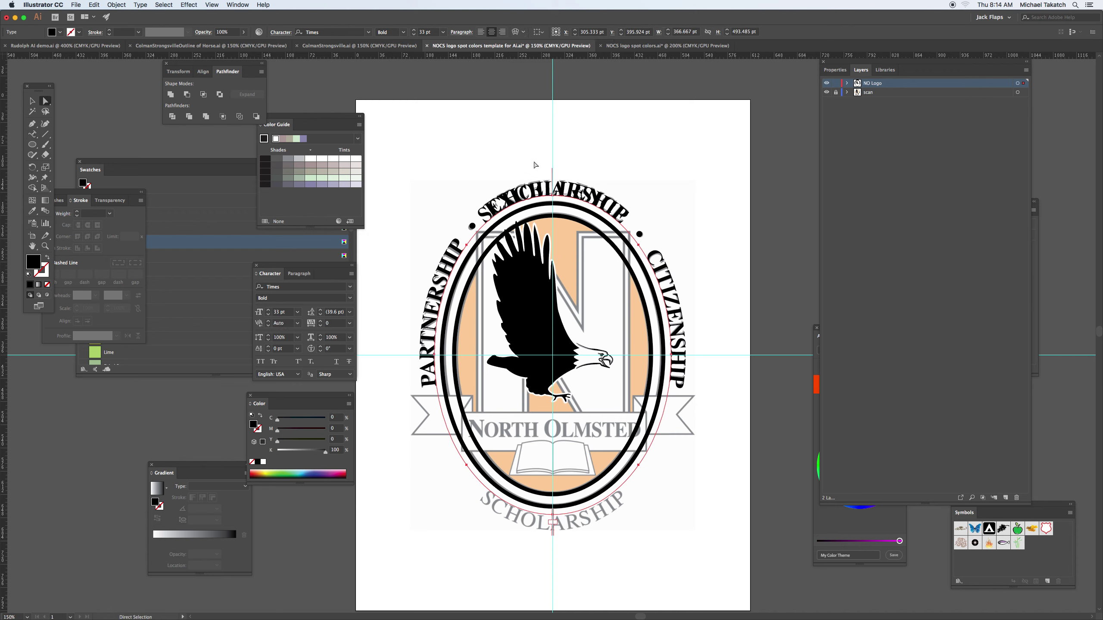
pyautogui.moveTo(552, 176); pyautogui.dragTo(553, 518)
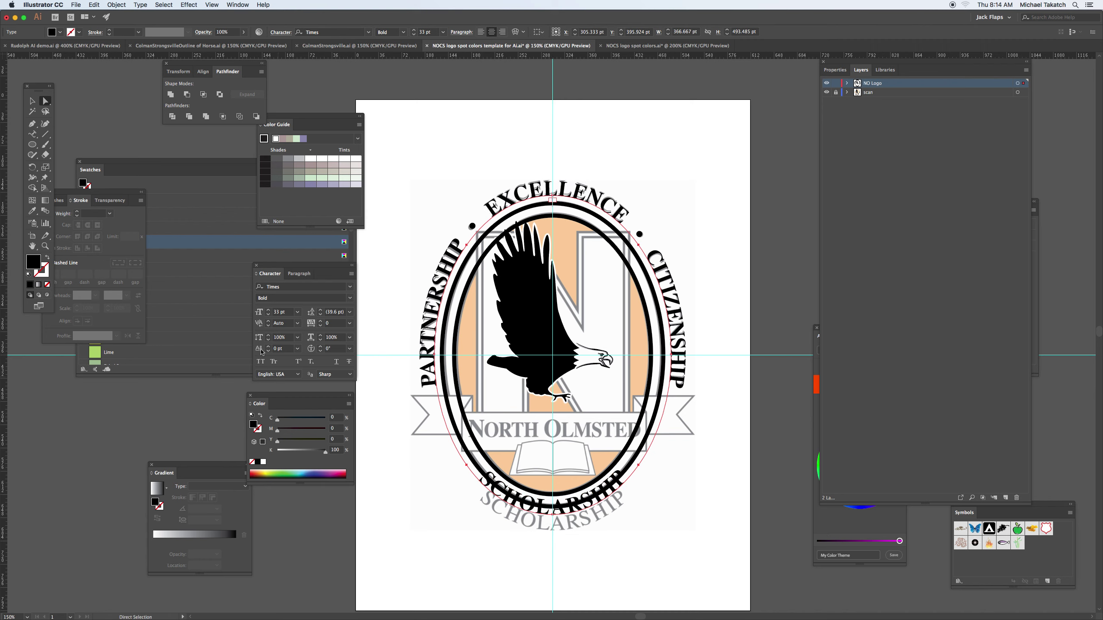
# Set the baseline shift of SCHOLARSHIP to -25 pt so it sits over the scanned lettering outside the oval
pyautogui.click(288, 350)
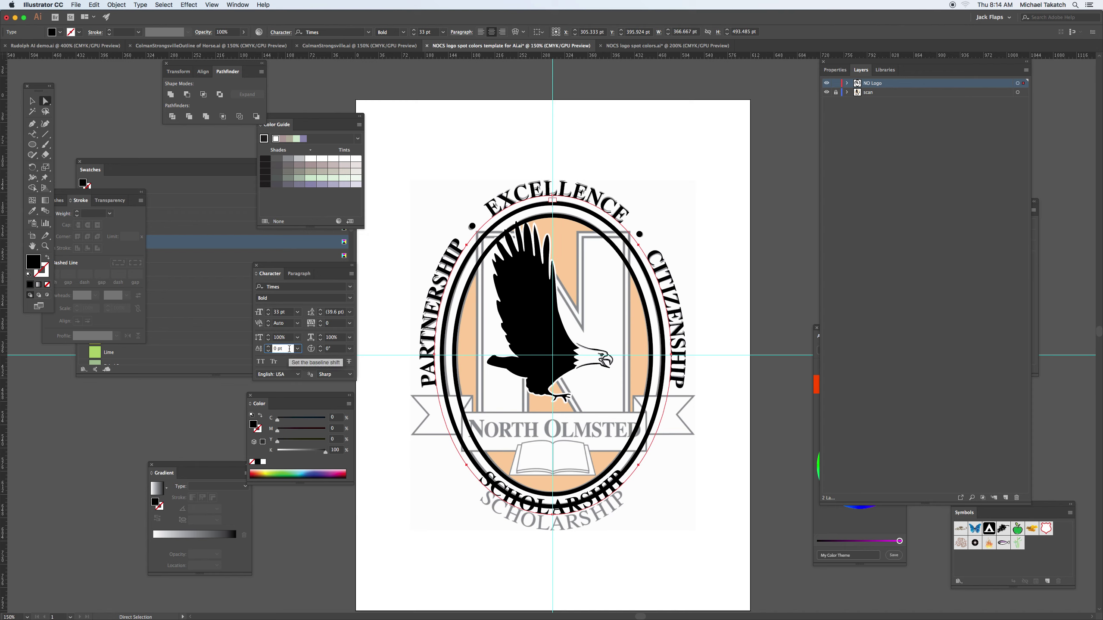
pyautogui.press('Down')
pyautogui.press('Down')
pyautogui.press('Down')
pyautogui.press('Down')
pyautogui.press('Down')
pyautogui.press('Down')
pyautogui.press('Down')
pyautogui.press('Down')
pyautogui.press('Down')
pyautogui.press('Down')
pyautogui.press('Down')
pyautogui.press('Down')
pyautogui.press('Down')
pyautogui.press('Down')
pyautogui.press('Down')
pyautogui.press('Down')
pyautogui.press('Down')
pyautogui.press('Down')
pyautogui.press('Down')
pyautogui.press('Down')
pyautogui.press('Down')
pyautogui.press('Down')
pyautogui.press('Down')
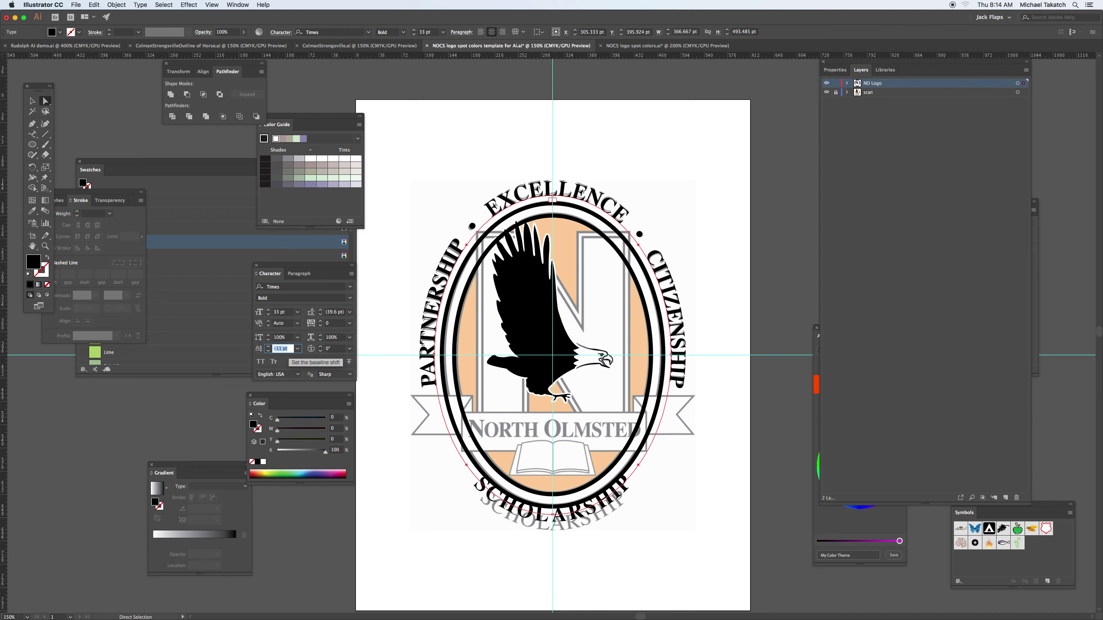
pyautogui.press('Down')
pyautogui.press('Down')
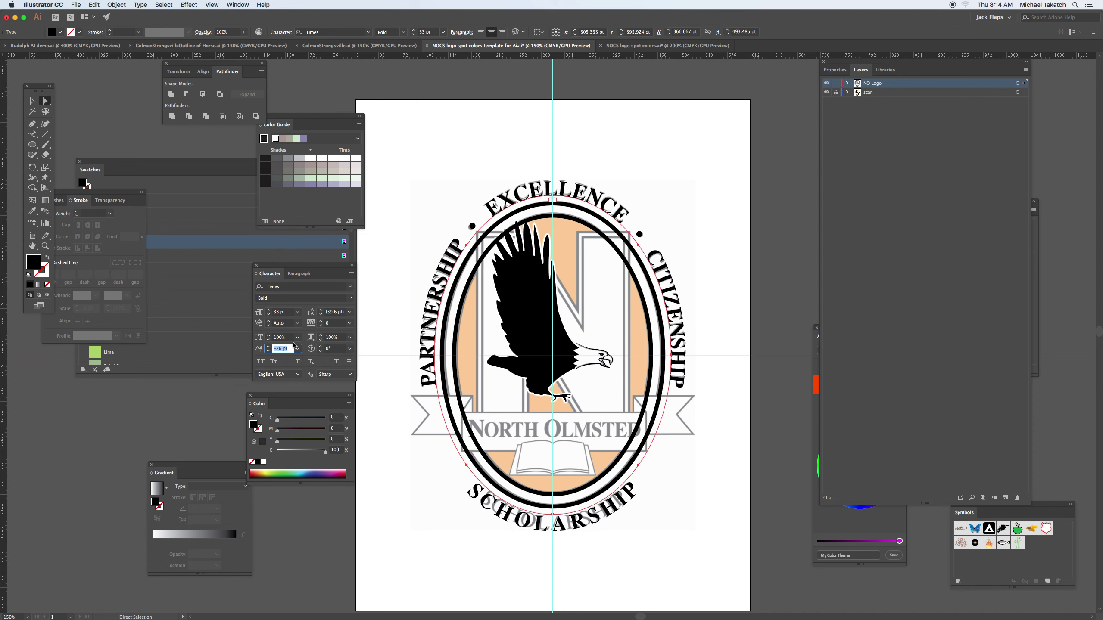
# Tighten the tracking of SCHOLARSHIP to -100 and deselect the text
pyautogui.click(332, 324)
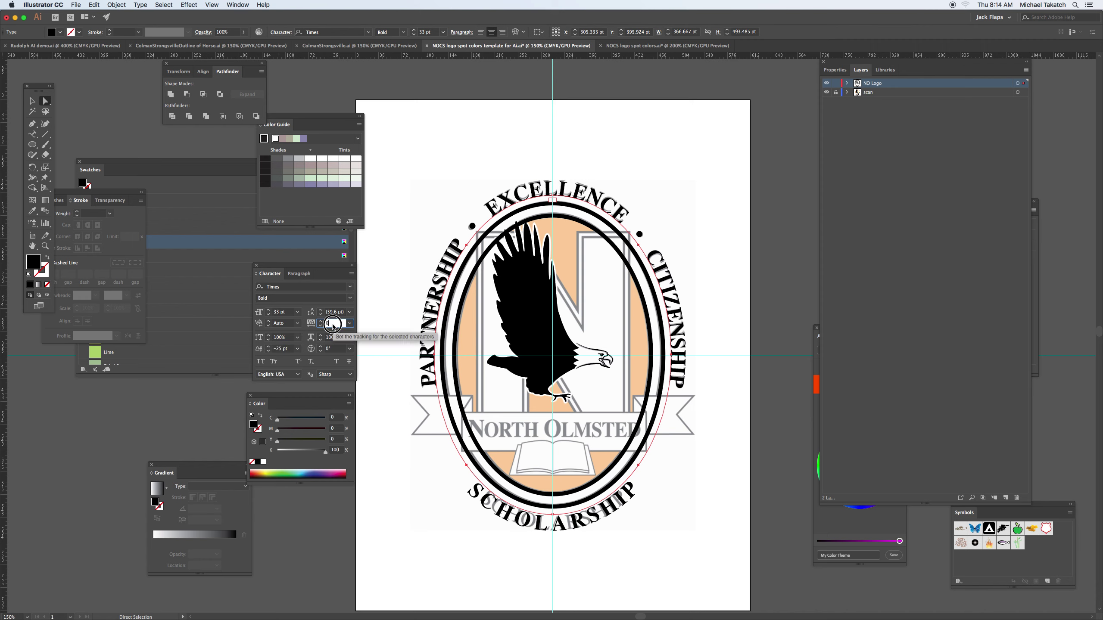
pyautogui.write('-3')
pyautogui.press('Return')
pyautogui.press('Down')
pyautogui.press('Down')
pyautogui.press('Down')
pyautogui.press('Down')
pyautogui.press('Down')
pyautogui.press('Down')
pyautogui.press('Down')
pyautogui.press('Down')
pyautogui.press('Down')
pyautogui.press('Down')
pyautogui.press('Down')
pyautogui.press('Down')
pyautogui.press('Down')
pyautogui.press('Down')
pyautogui.press('Down')
pyautogui.press('Down')
pyautogui.press('Down')
pyautogui.press('Down')
pyautogui.press('Down')
pyautogui.press('Down')
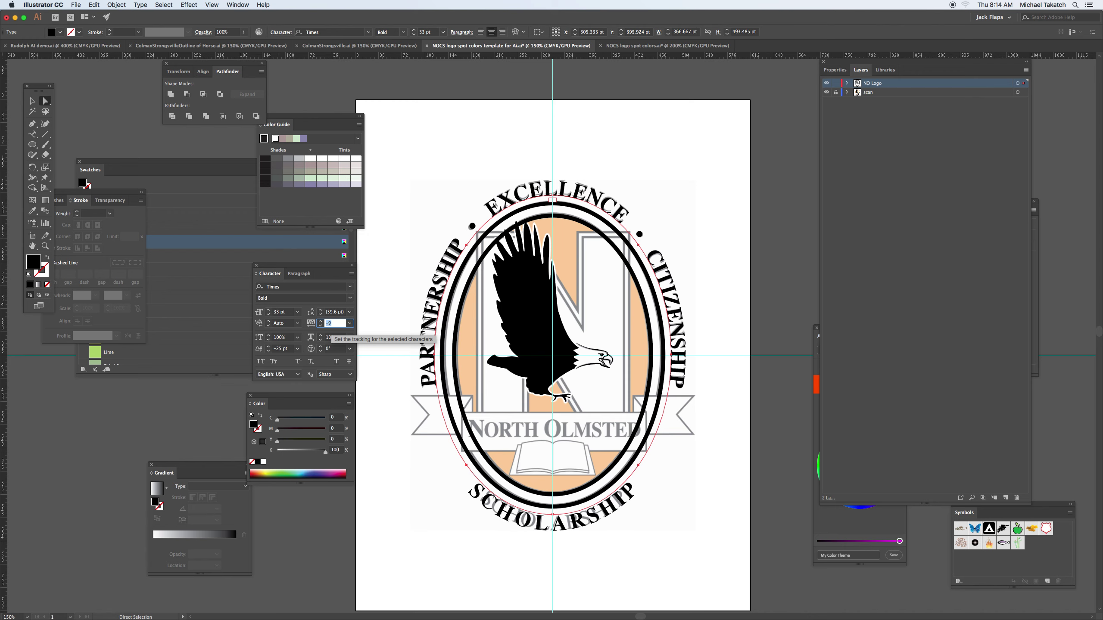
pyautogui.press('Down')
pyautogui.press('Down')
pyautogui.press('Down')
pyautogui.press('Down')
pyautogui.press('Down')
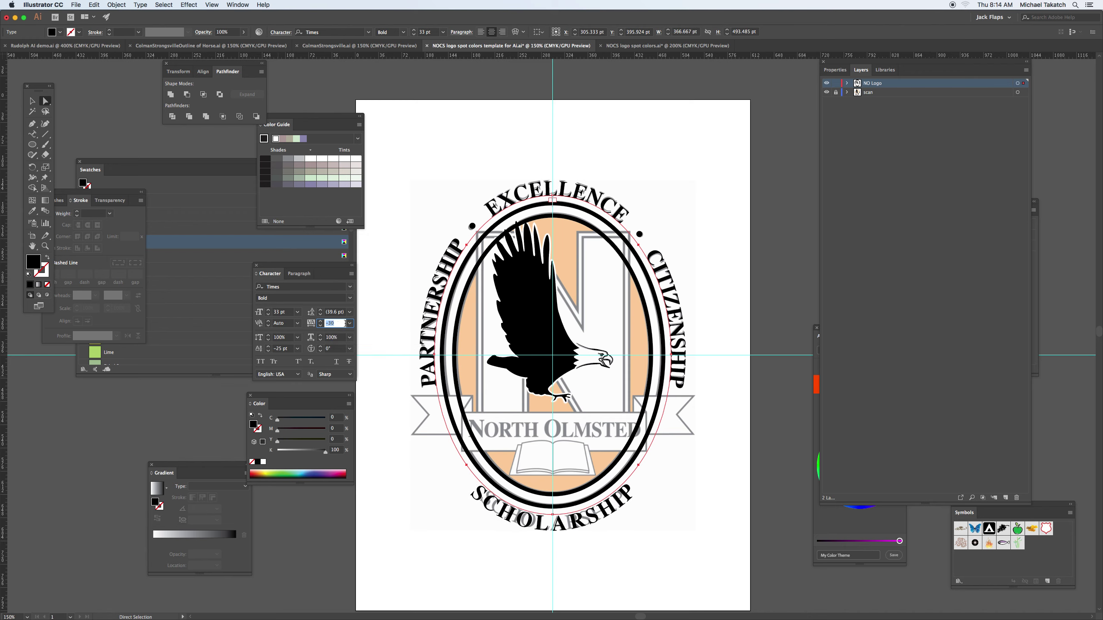
pyautogui.click(350, 323)
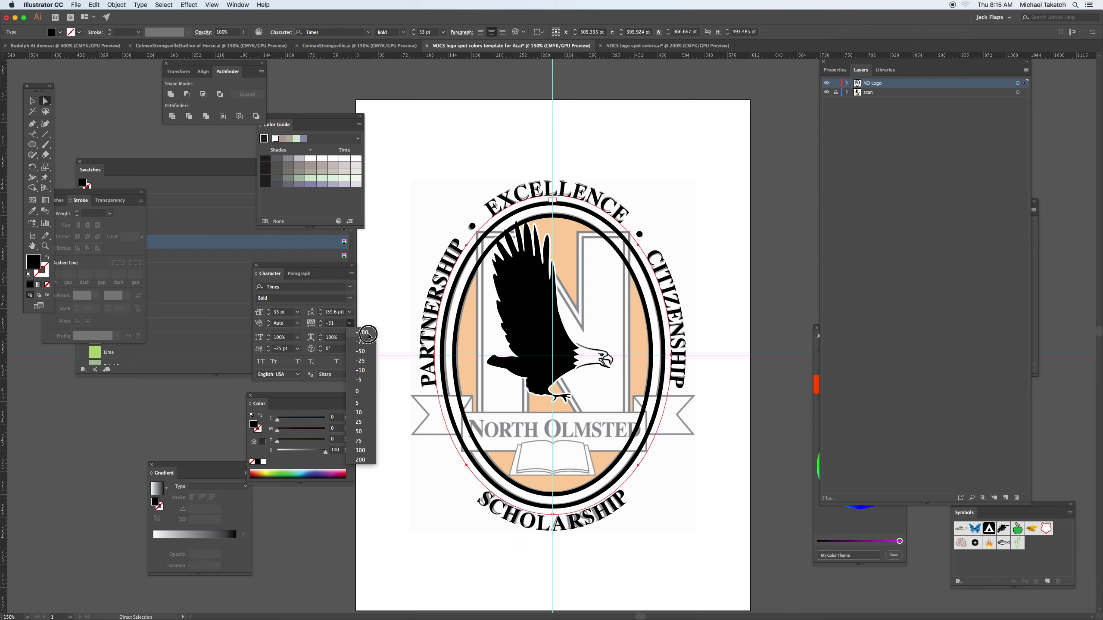
pyautogui.click(368, 335)
pyautogui.click(33, 102)
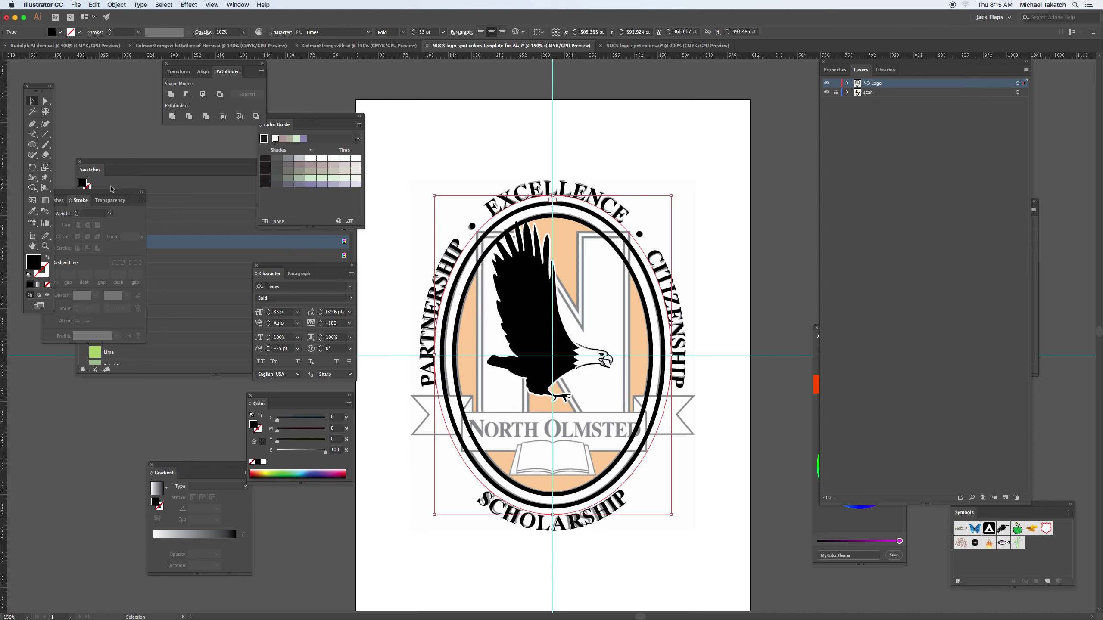
pyautogui.click(375, 339)
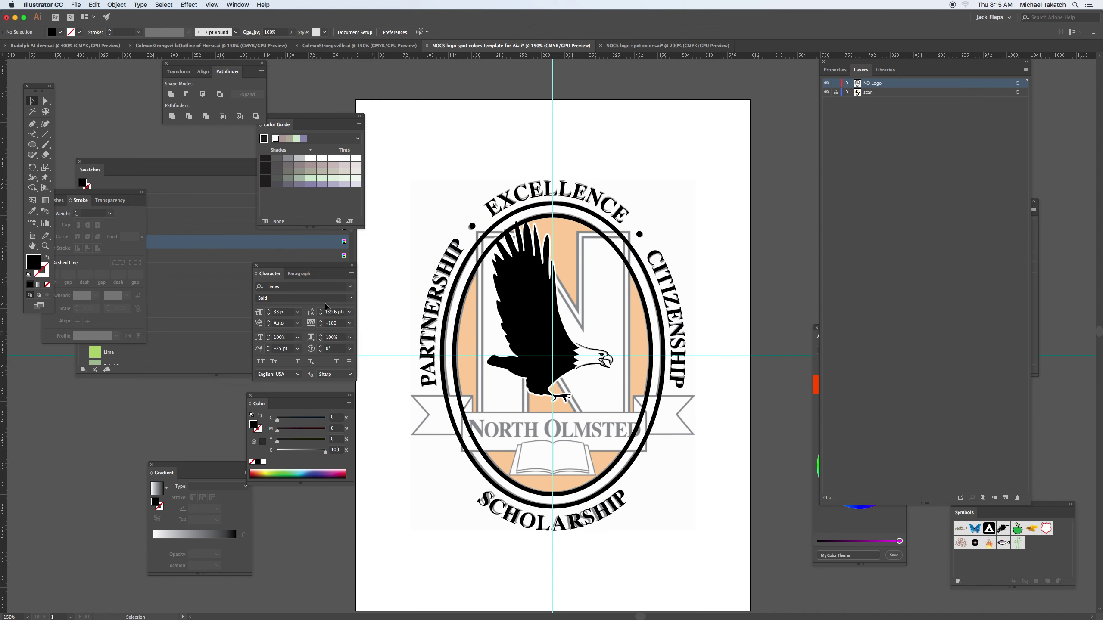
# Add a point text object reading NORTH OLMSTED over the banner
pyautogui.click(33, 137)
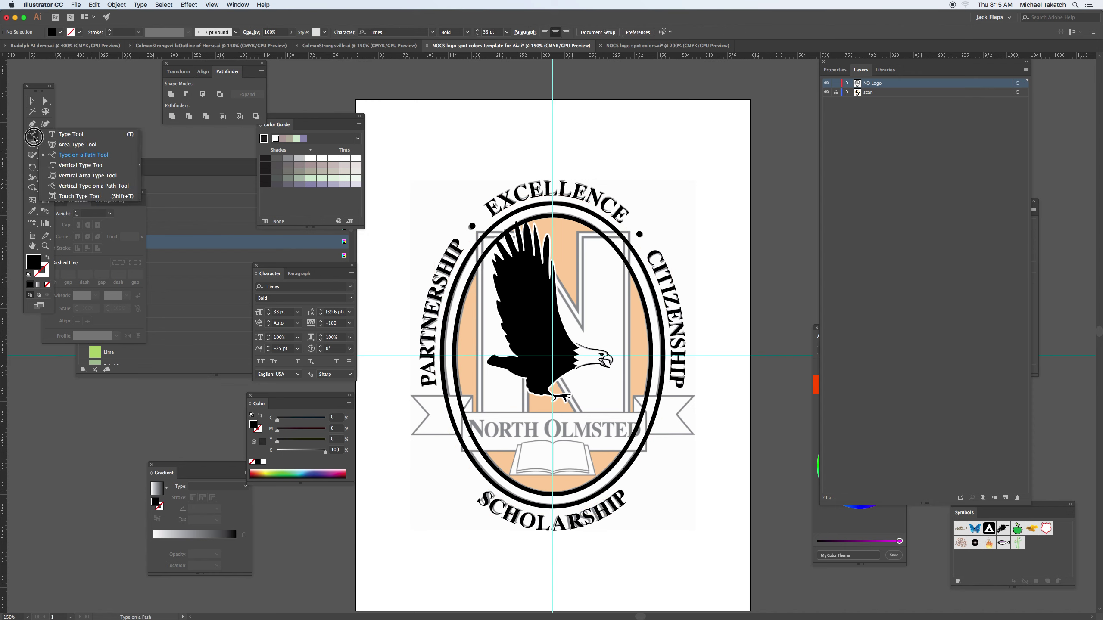
pyautogui.click(67, 135)
pyautogui.click(519, 426)
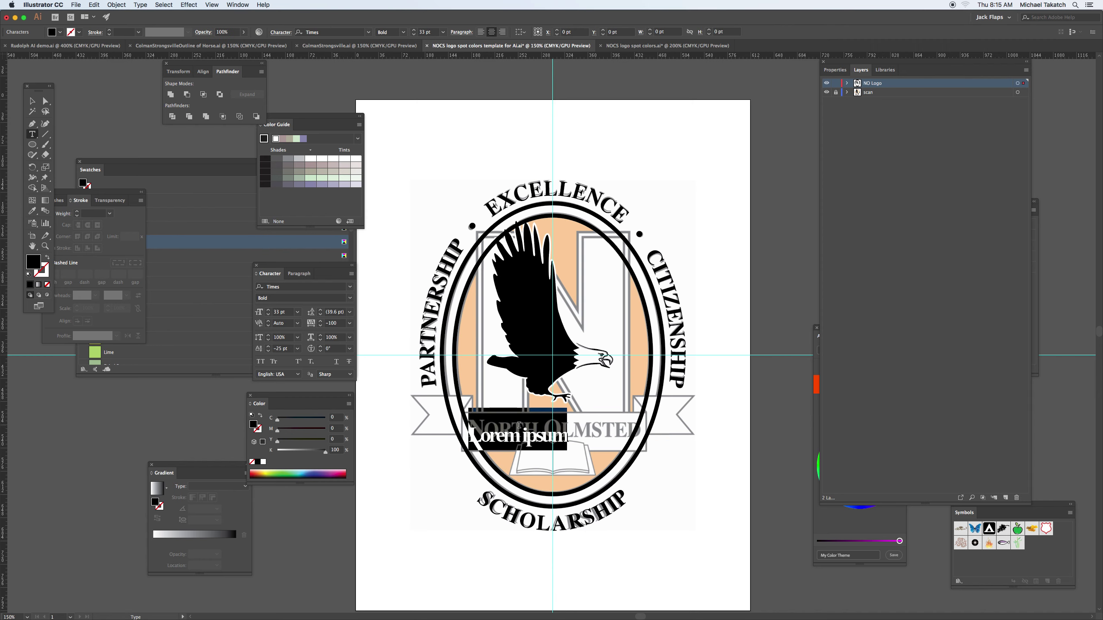
pyautogui.write('NOR')
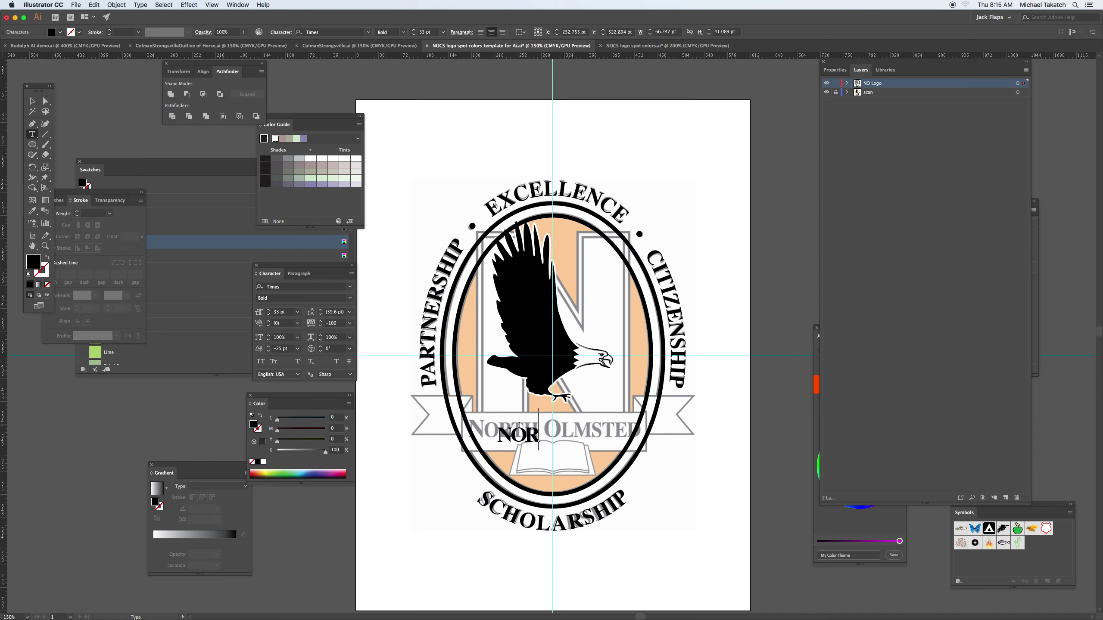
pyautogui.write('TH OLMSTED')
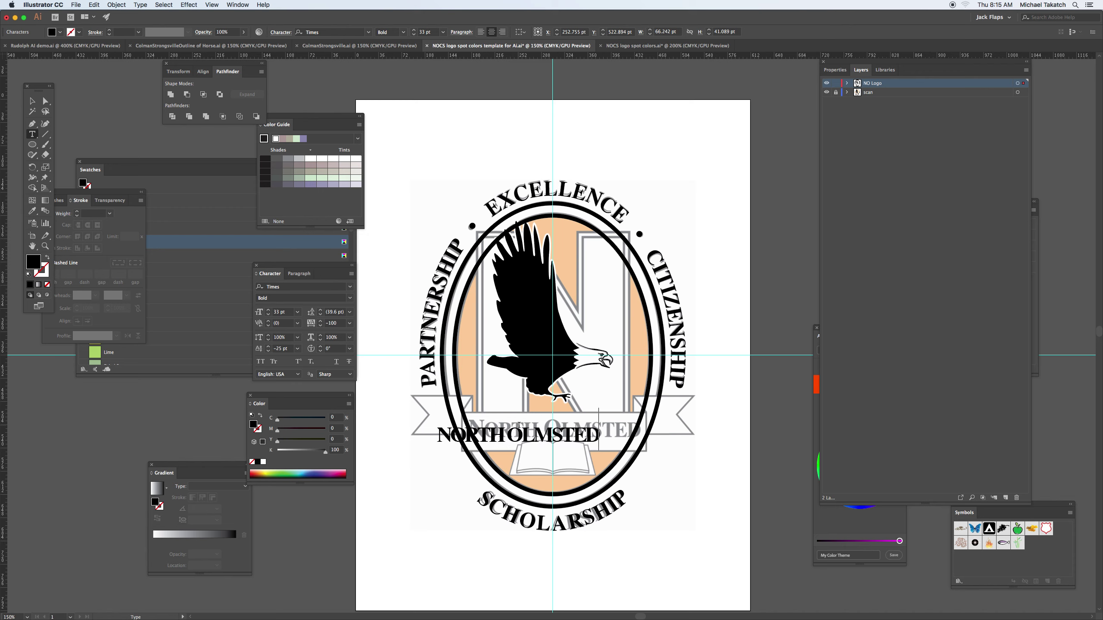
# Set the tracking of NORTH OLMSTED to 0 and move the text over the scanned banner lettering
pyautogui.press('super+a')
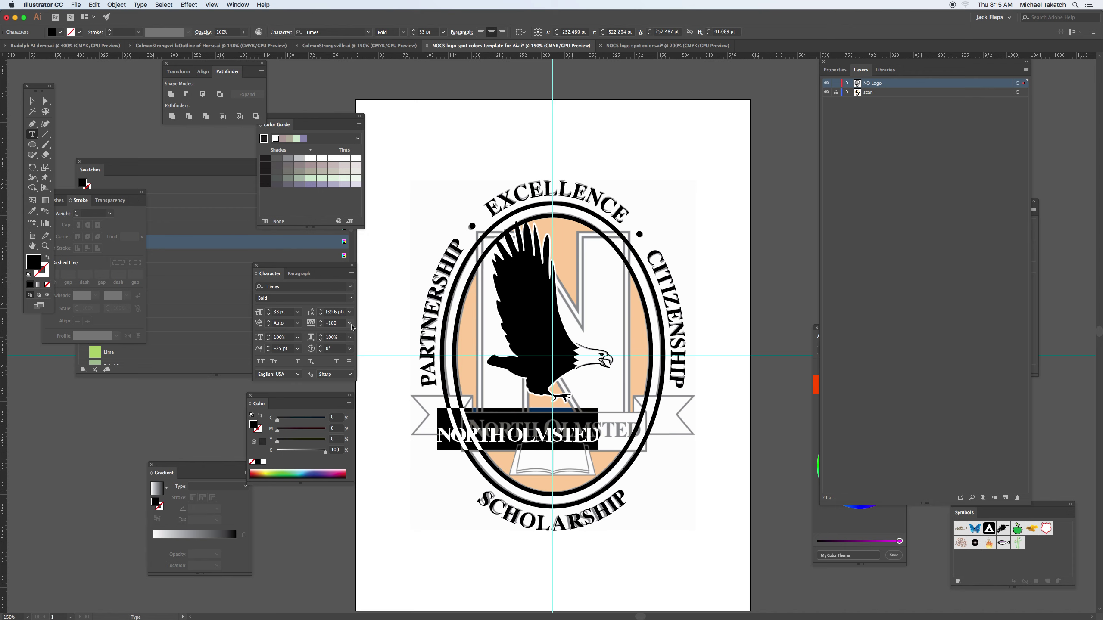
pyautogui.click(350, 324)
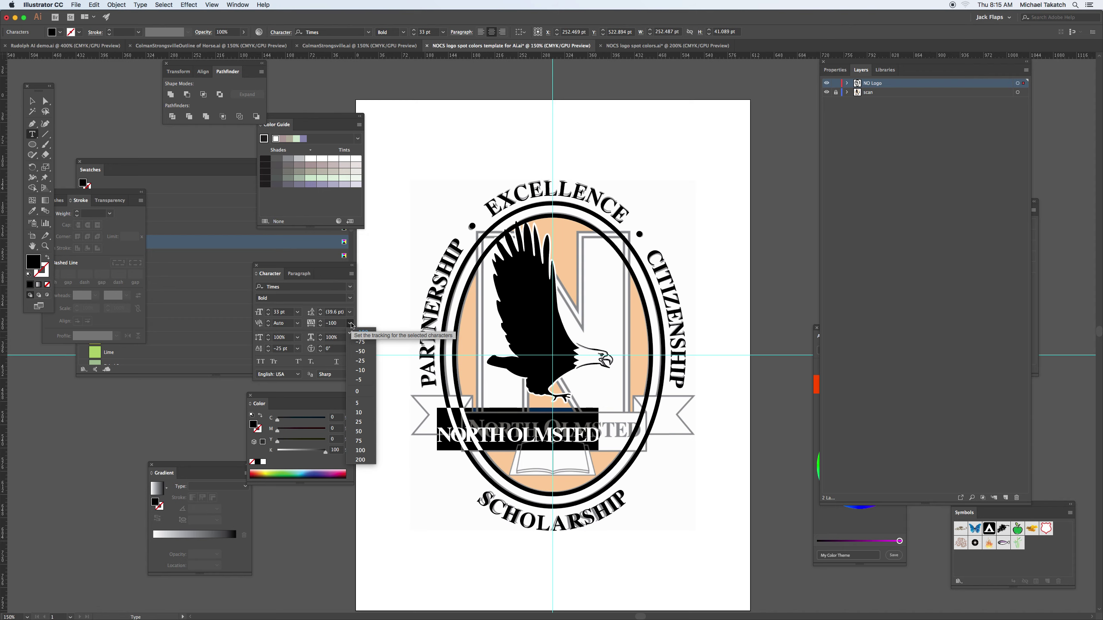
pyautogui.click(360, 393)
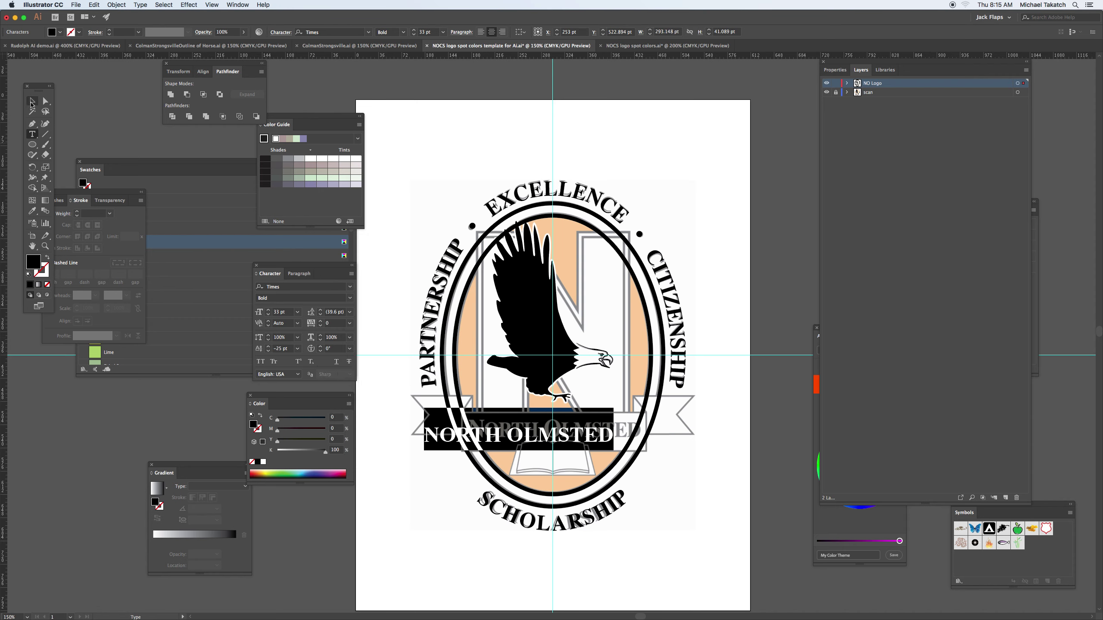
pyautogui.click(32, 102)
pyautogui.moveTo(495, 433); pyautogui.dragTo(527, 430)
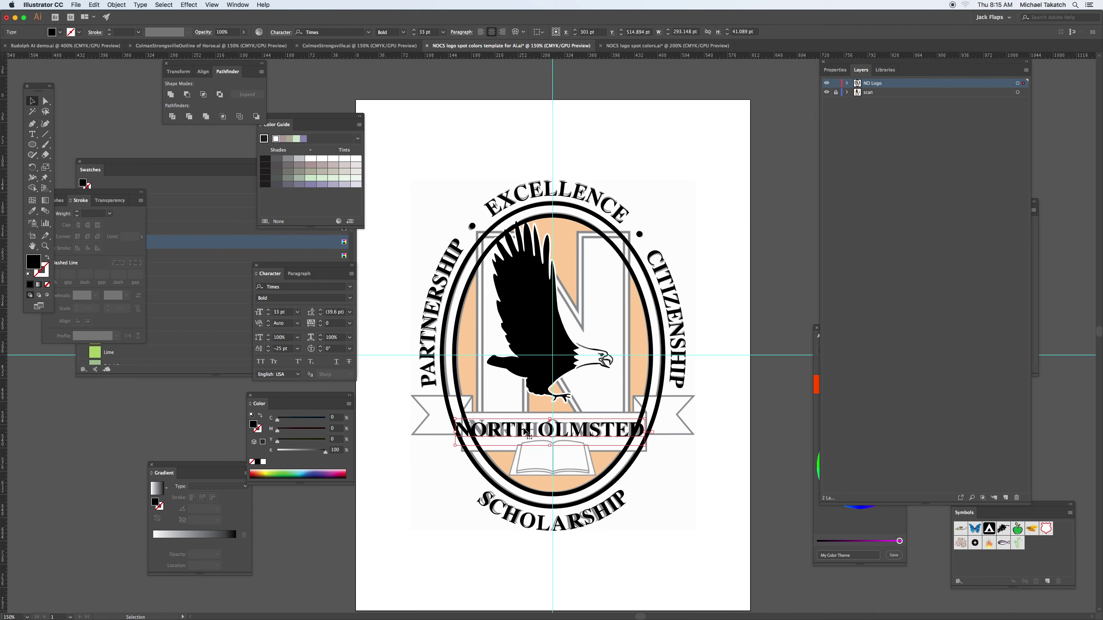
# Try a font size of 30 pt for the NORTH OLMSTED banner text
pyautogui.press('super+equal')
pyautogui.press('super+equal')
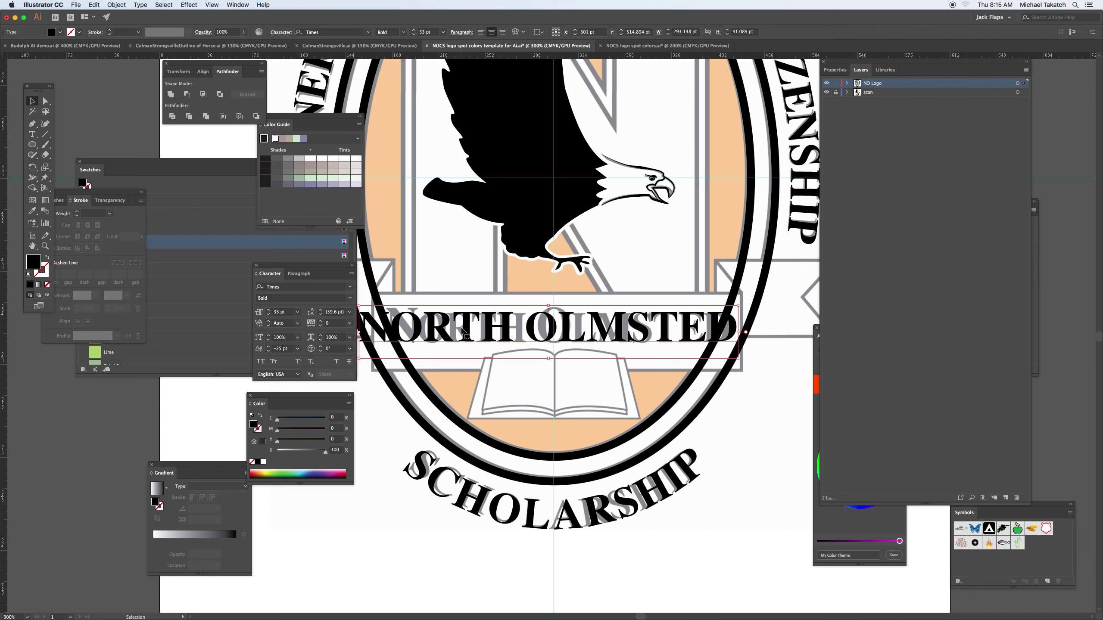
pyautogui.click(281, 312)
pyautogui.write('31')
pyautogui.press('Return')
pyautogui.press('Down')
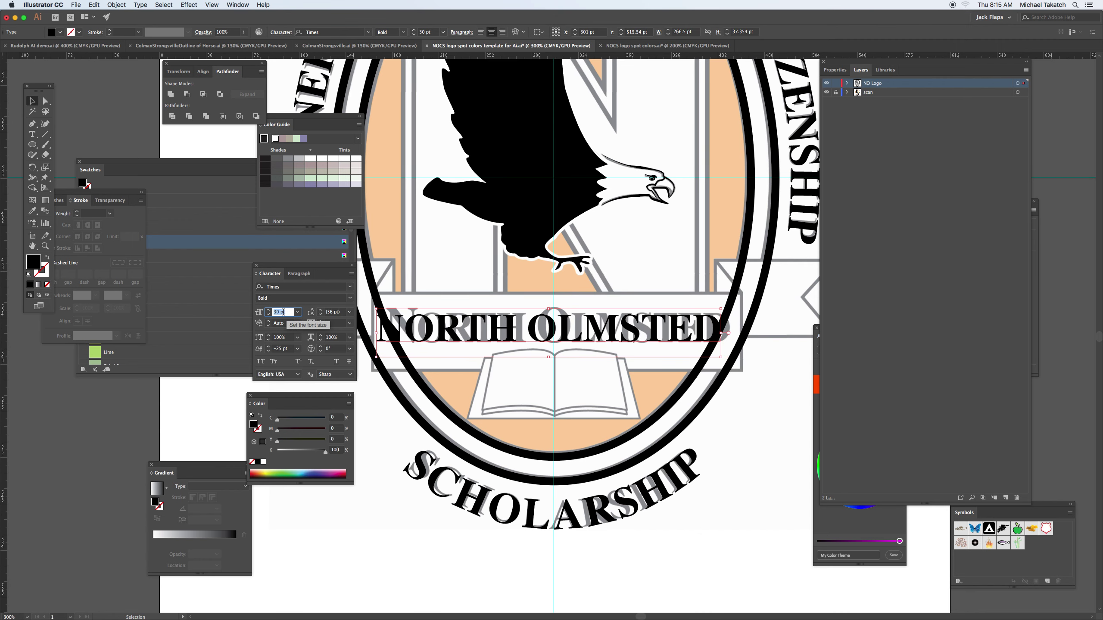
pyautogui.write('T')
pyautogui.click(33, 135)
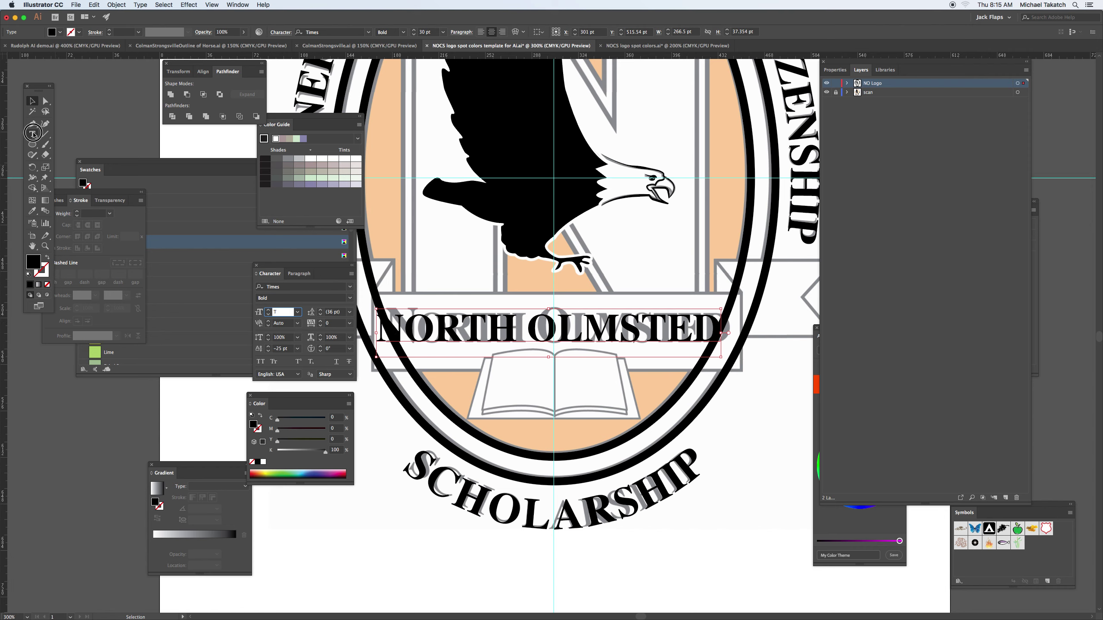
pyautogui.click(397, 347)
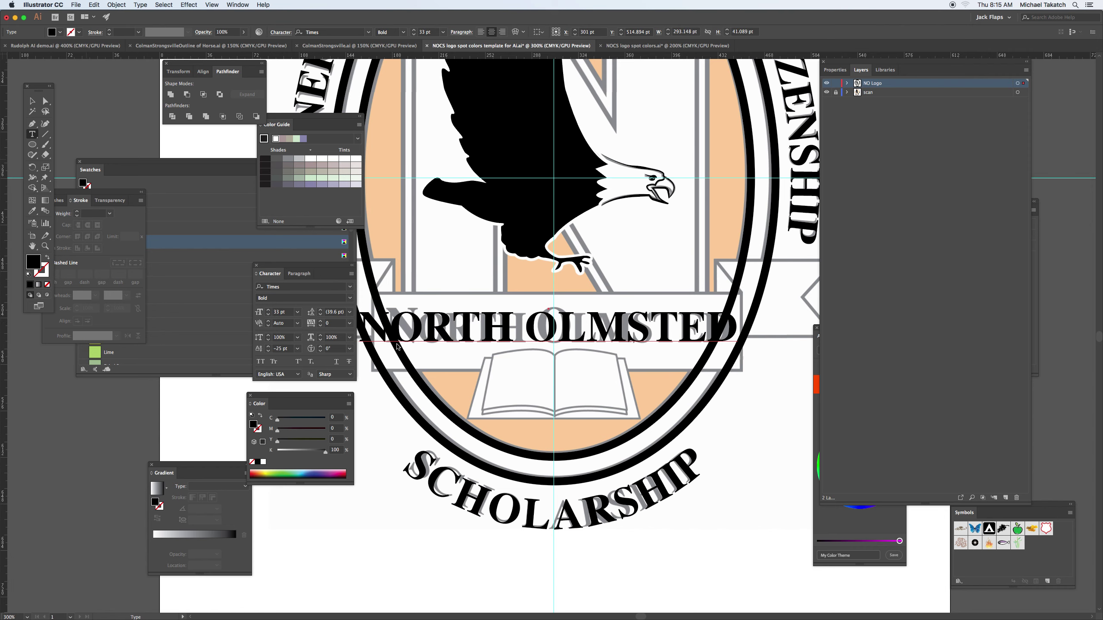
# Set the font size of the whole NORTH OLMSTED text to 28 pt
pyautogui.tripleClick(412, 326)
pyautogui.click(283, 313)
pyautogui.press('Down')
pyautogui.press('Down')
pyautogui.press('Down')
pyautogui.press('Down')
pyautogui.press('Down')
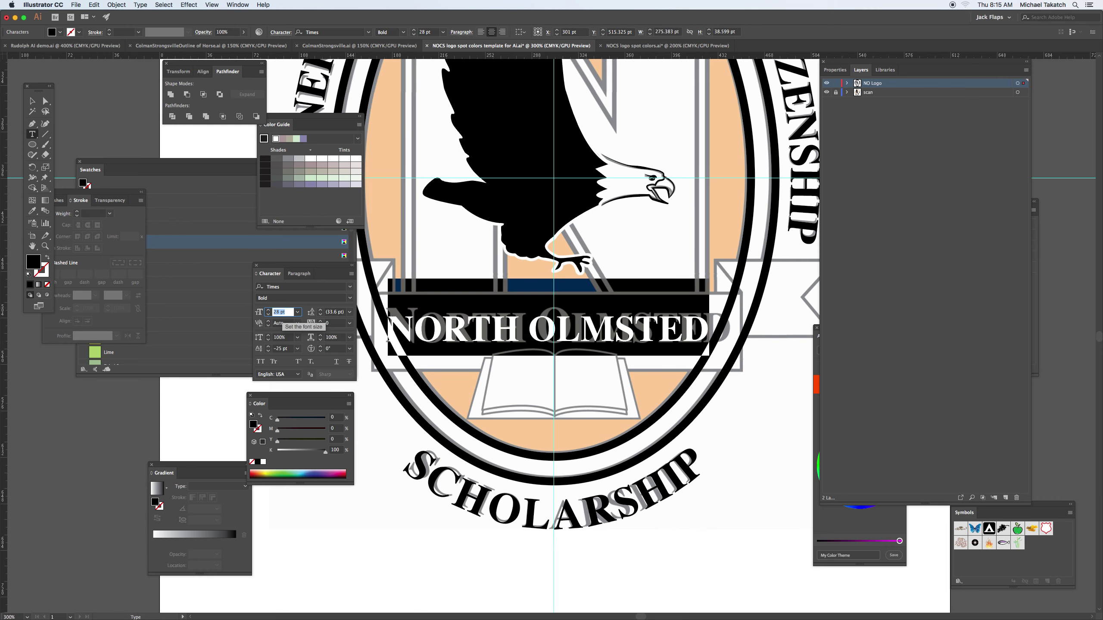
pyautogui.click(33, 101)
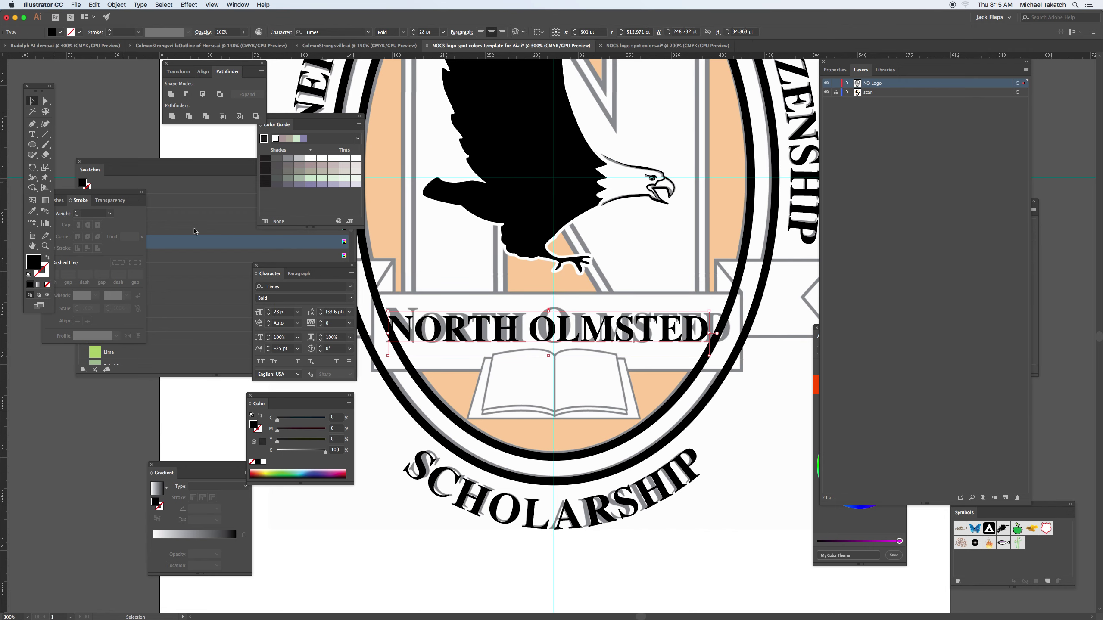
pyautogui.press('t')
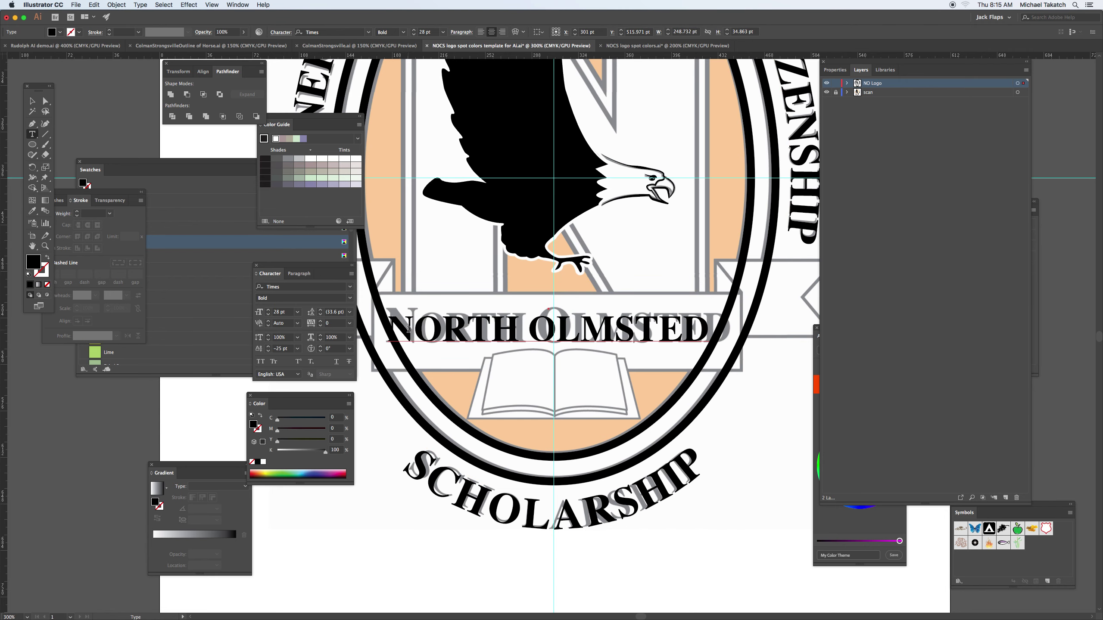
# Set the font size of the initial N in NORTH to 37 pt
pyautogui.moveTo(408, 329); pyautogui.dragTo(387, 329)
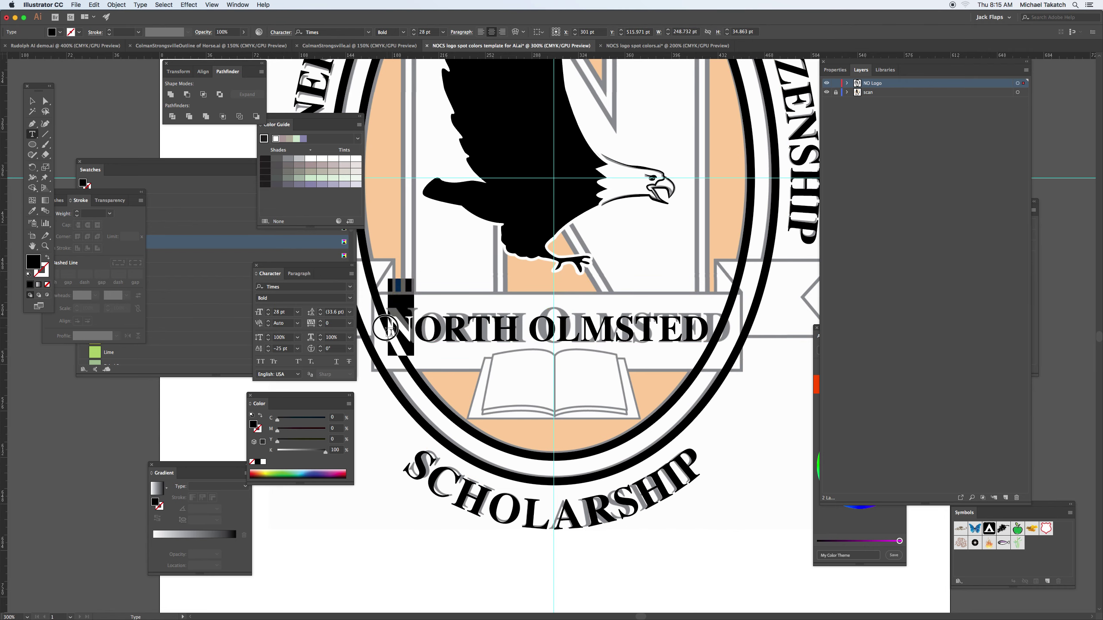
pyautogui.click(292, 313)
pyautogui.press('Up')
pyautogui.press('Up')
pyautogui.press('Up')
pyautogui.press('Up')
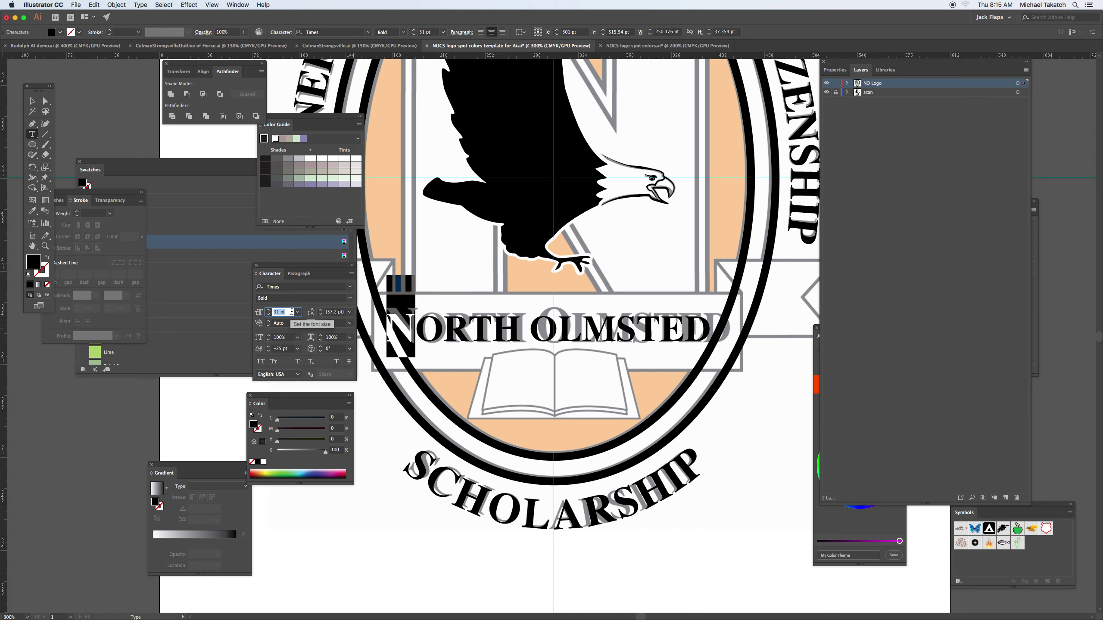
pyautogui.press('Up')
pyautogui.press('Up')
pyautogui.press('Up')
pyautogui.press('Up')
pyautogui.press('Up')
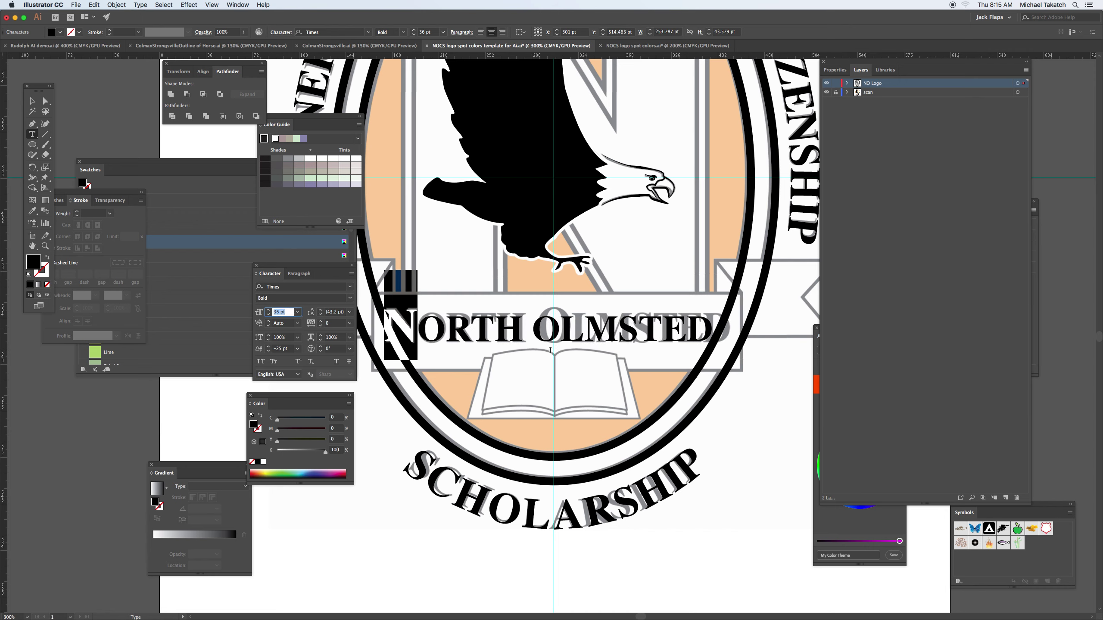
# Set the font size of the initial O in OLMSTED to 37 pt, matching the N of NORTH
pyautogui.moveTo(556, 329); pyautogui.dragTo(534, 330)
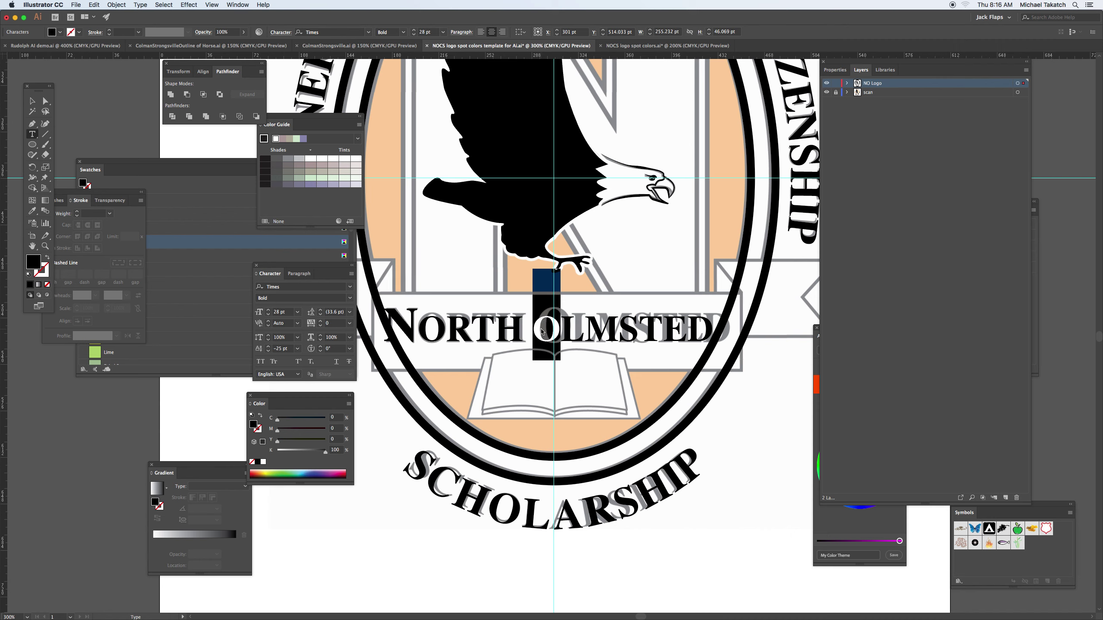
pyautogui.press('Up')
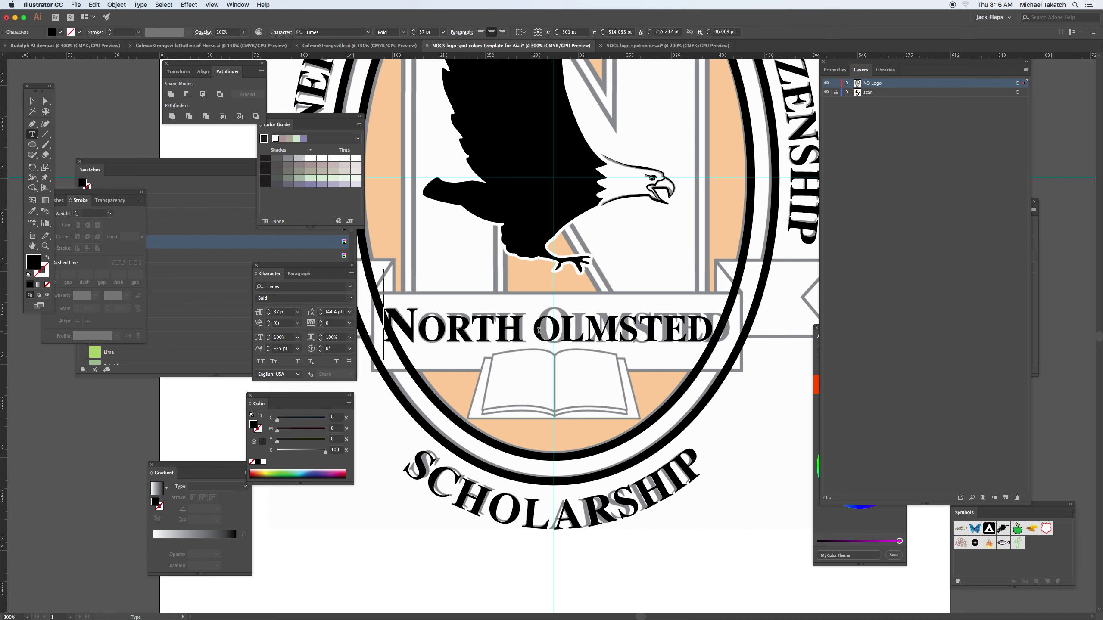
pyautogui.moveTo(420, 325); pyautogui.dragTo(380, 325)
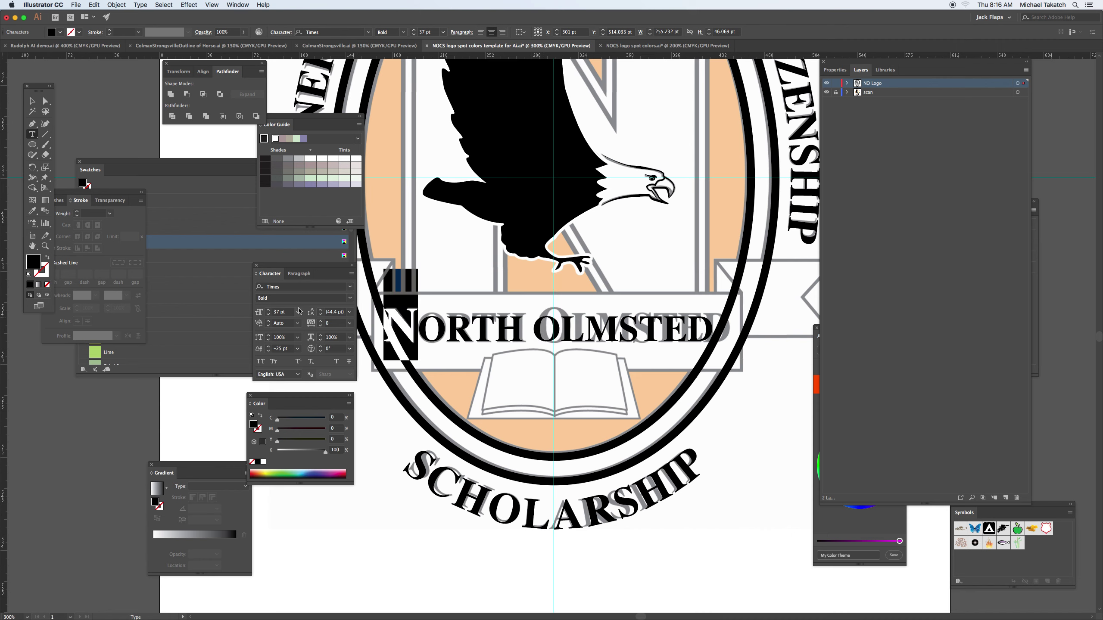
pyautogui.moveTo(534, 327)
pyautogui.mouseDown()
pyautogui.moveTo(549, 325)
pyautogui.moveTo(534, 327)
pyautogui.mouseUp()
pyautogui.press('Up')
pyautogui.click(282, 312)
pyautogui.press('Up')
pyautogui.press('Up')
pyautogui.press('Up')
pyautogui.press('Up')
pyautogui.press('Up')
pyautogui.press('Up')
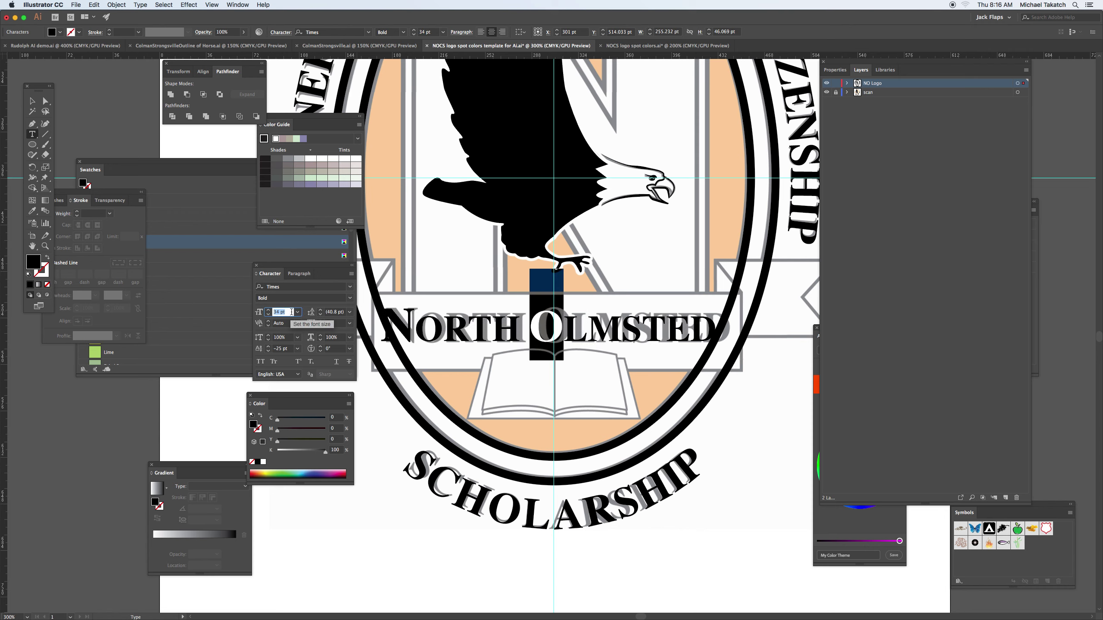
pyautogui.press('Up')
pyautogui.press('Up')
pyautogui.press('Up')
# Shift the NORTH OLMSTED text slightly sideways to line up with the scanned banner lettering, and deselect it
pyautogui.click(32, 101)
pyautogui.moveTo(598, 348); pyautogui.dragTo(603, 348)
pyautogui.click(462, 267)
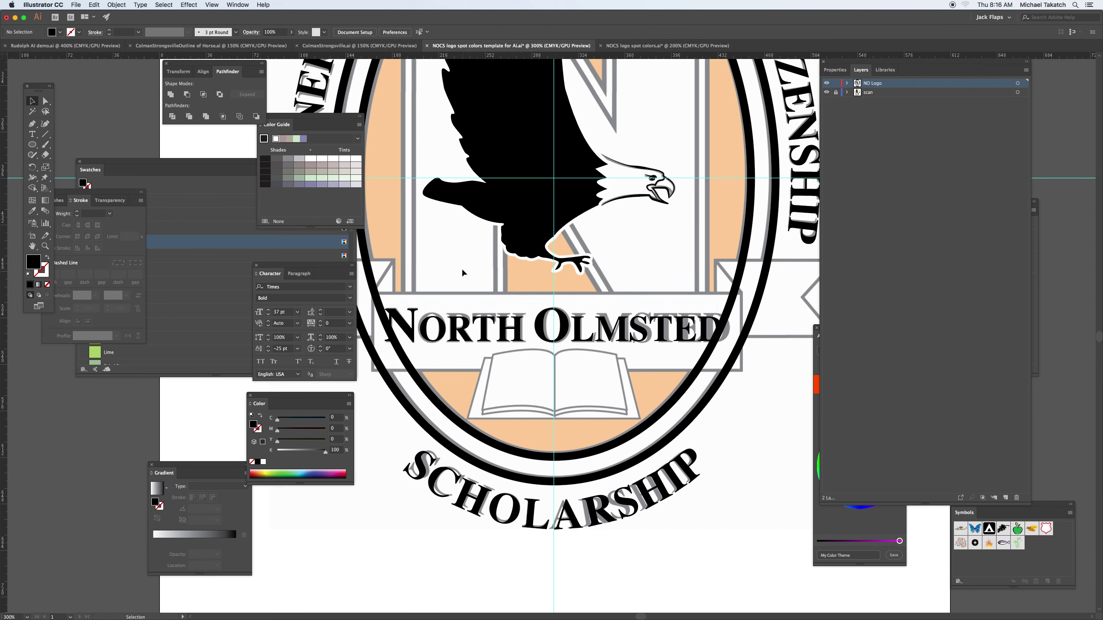
# Hide the NO Logo layer and create a new layer above it for tracing the ribbon
pyautogui.press('super+minus')
pyautogui.press('super+minus')
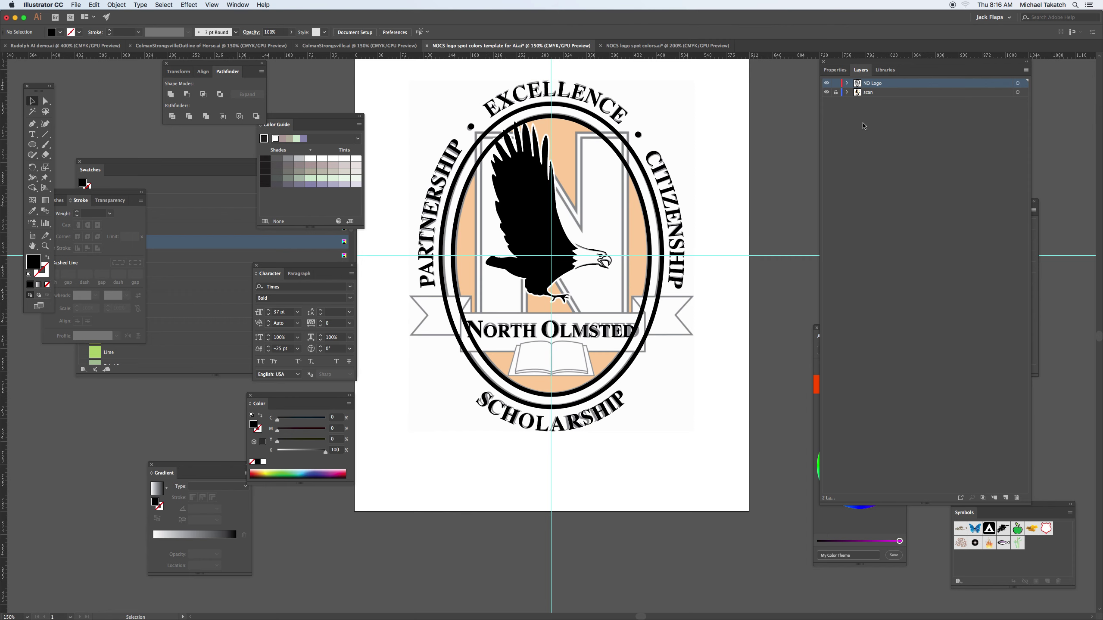
pyautogui.click(827, 84)
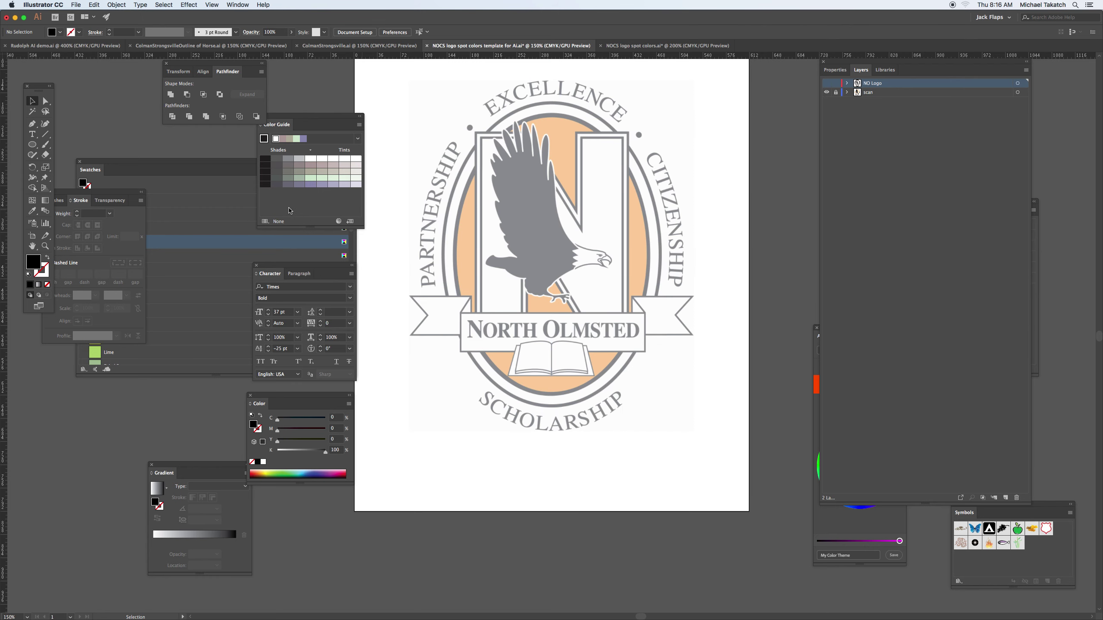
pyautogui.click(33, 125)
pyautogui.press('super+equal')
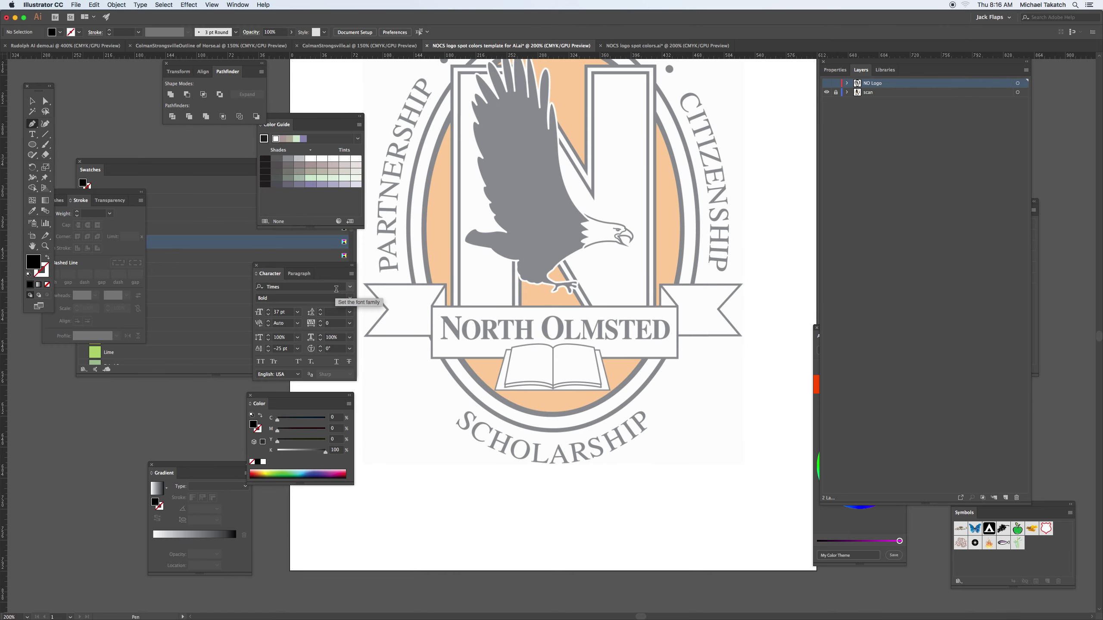
pyautogui.press('super+equal')
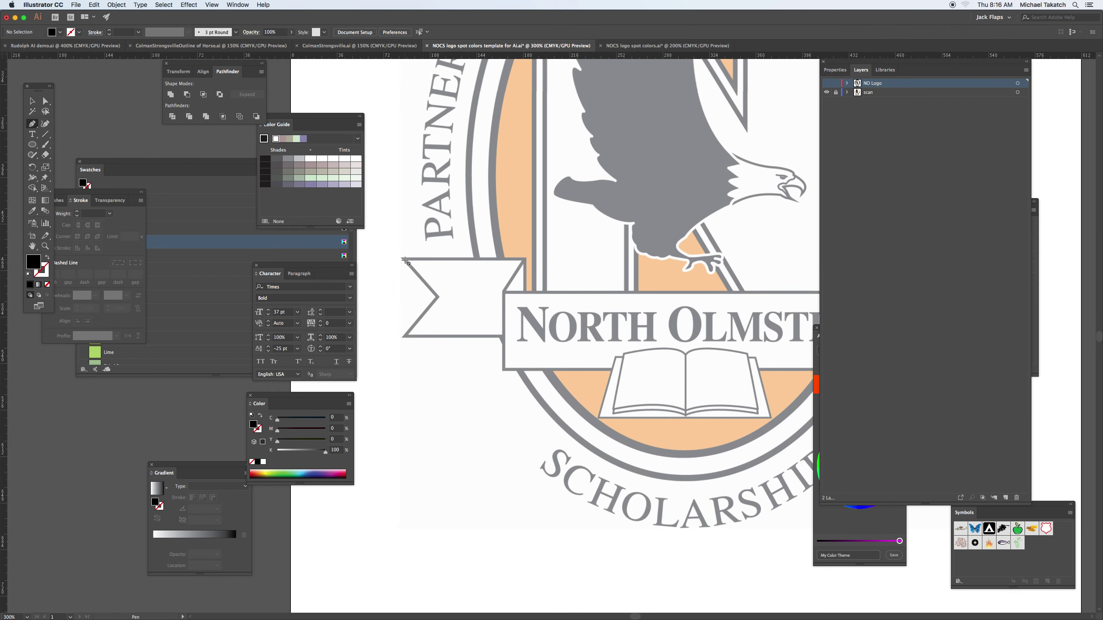
pyautogui.click(1007, 498)
# With the Pen tool, draw a closed swallowtail about 92 by 59 pt over the scanned left ribbon tail, with white fill and a 1 pt black stroke
pyautogui.click(402, 259)
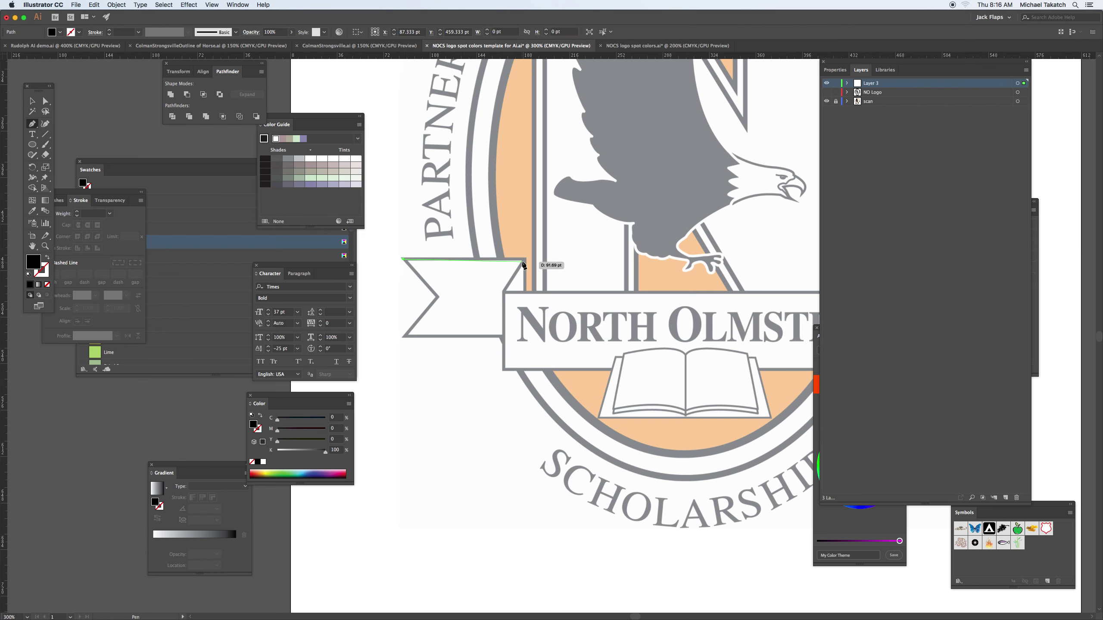
pyautogui.press('super+z')
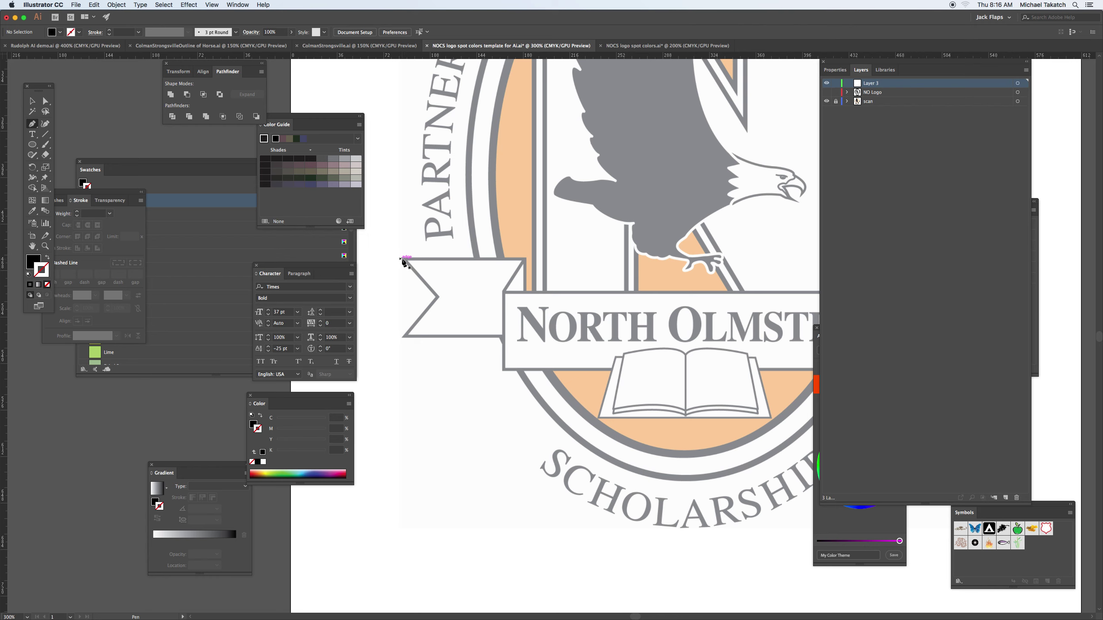
pyautogui.click(30, 274)
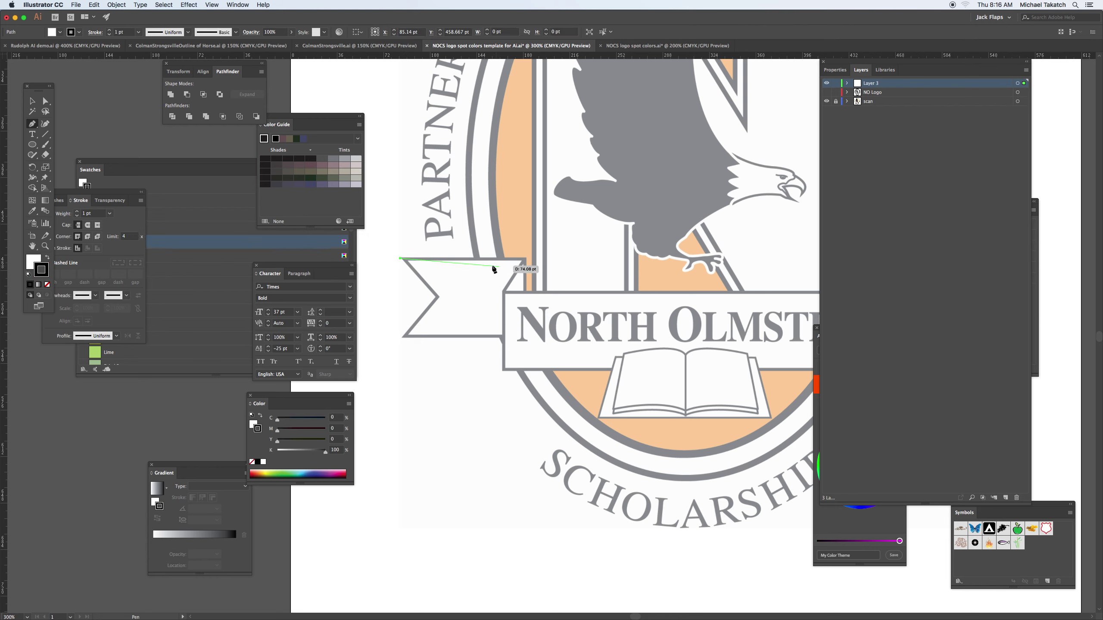
pyautogui.click(404, 259)
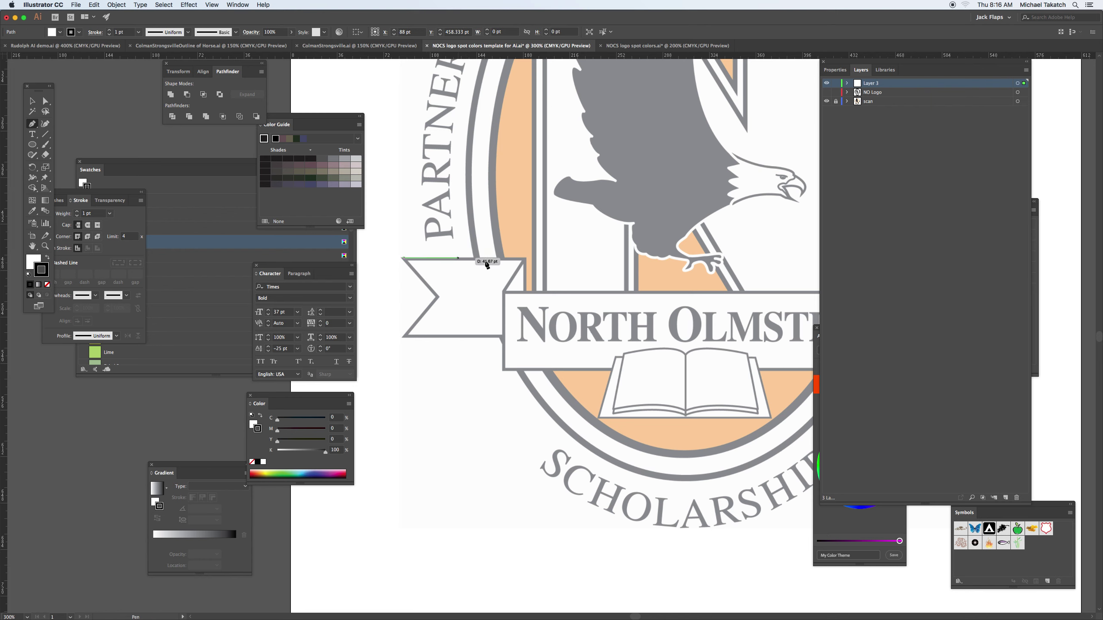
pyautogui.click(524, 259)
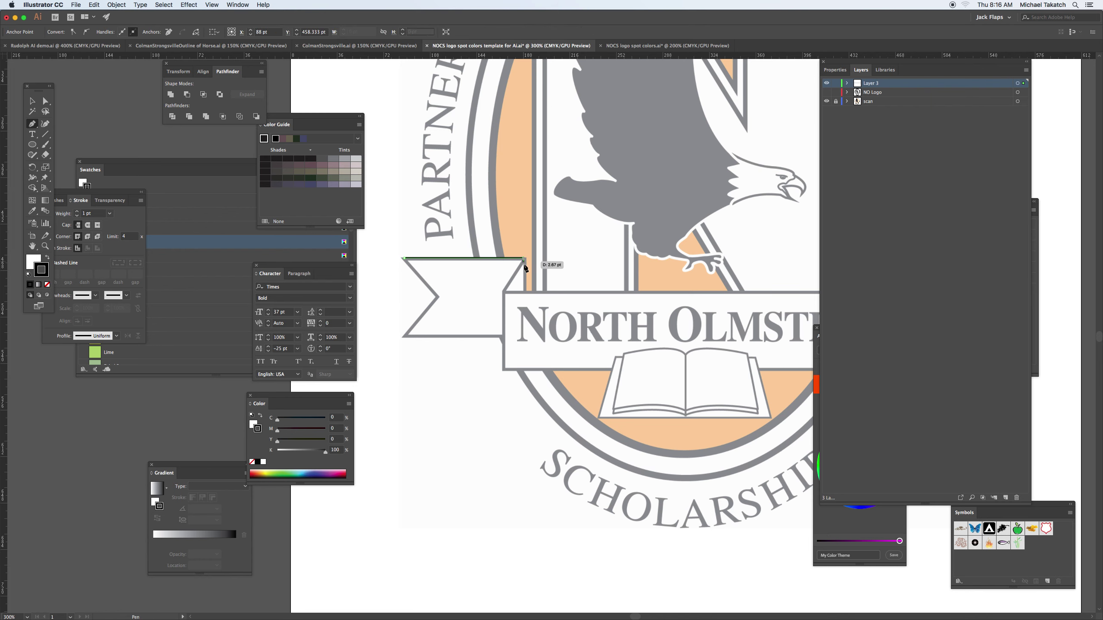
pyautogui.click(523, 334)
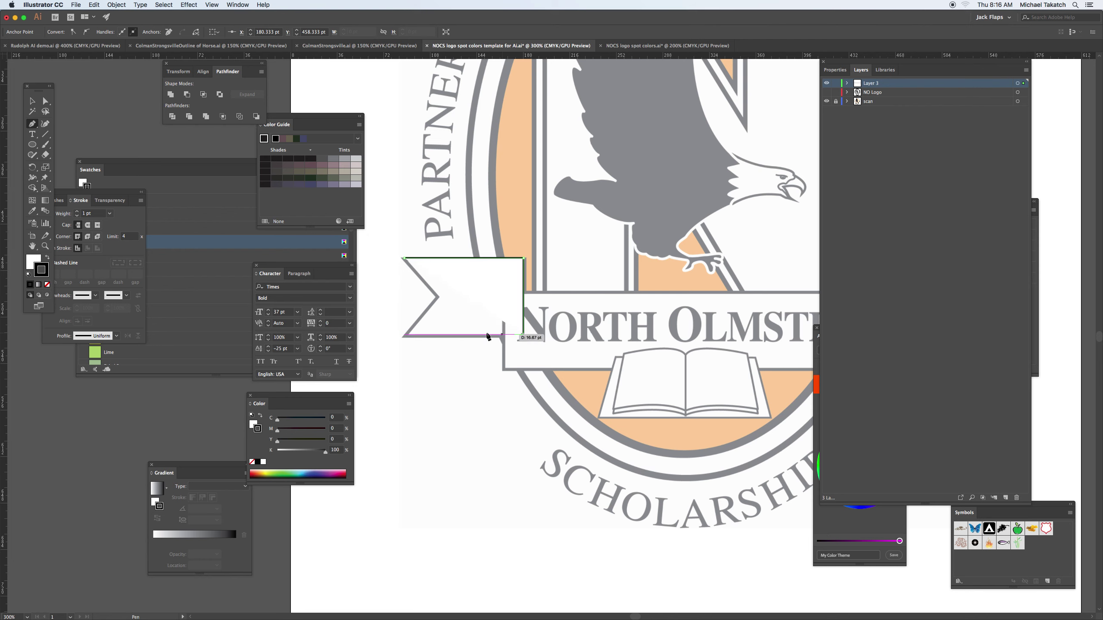
pyautogui.click(405, 334)
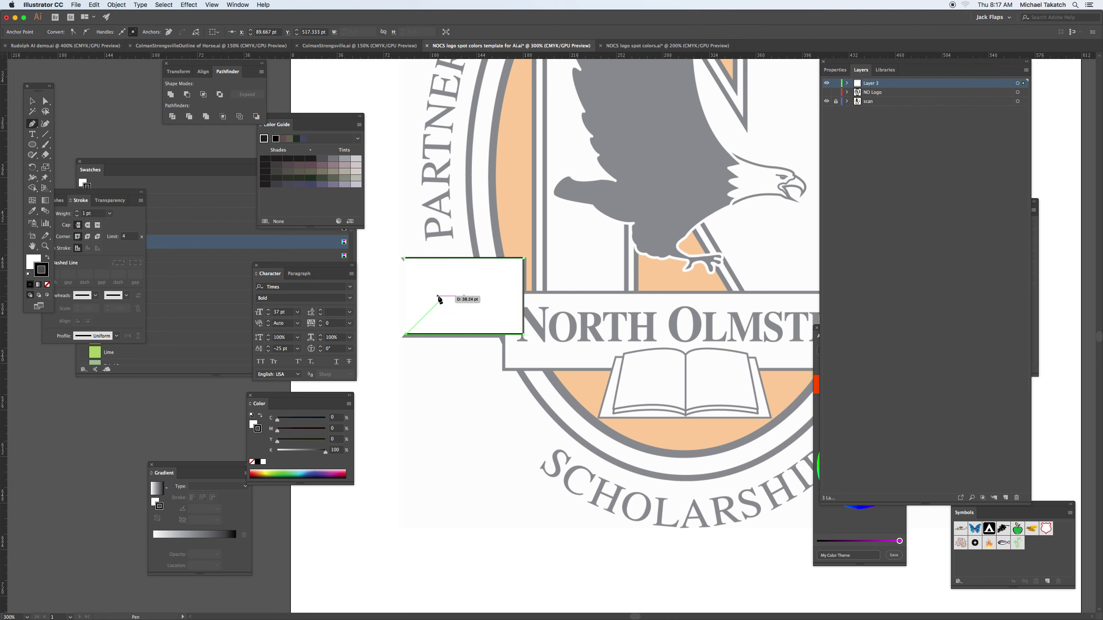
pyautogui.click(440, 299)
pyautogui.click(404, 259)
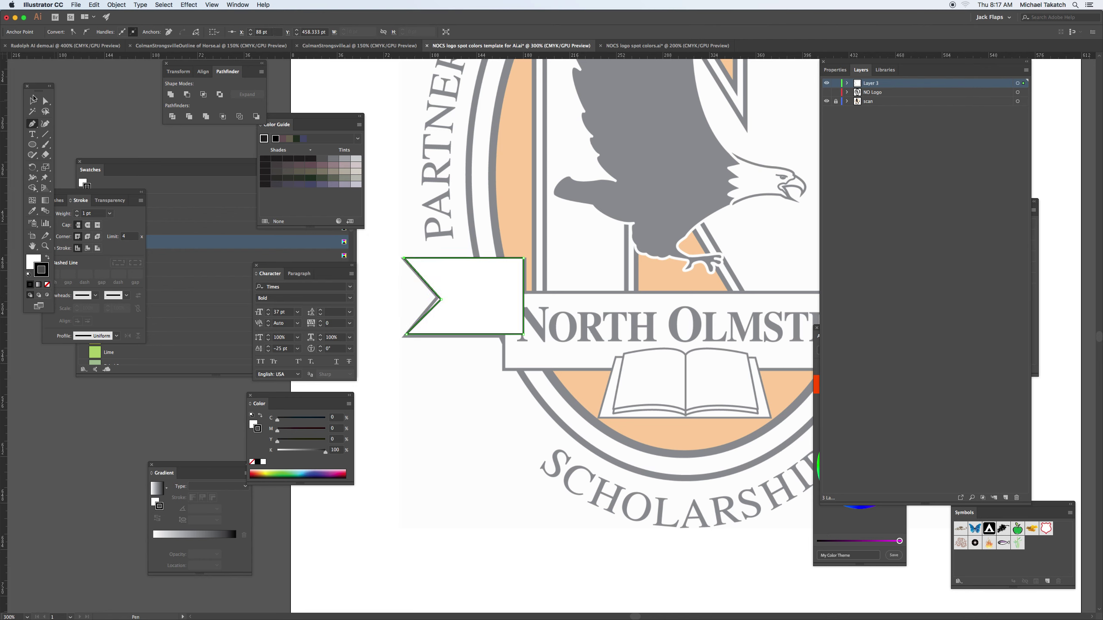
pyautogui.click(32, 101)
pyautogui.click(378, 292)
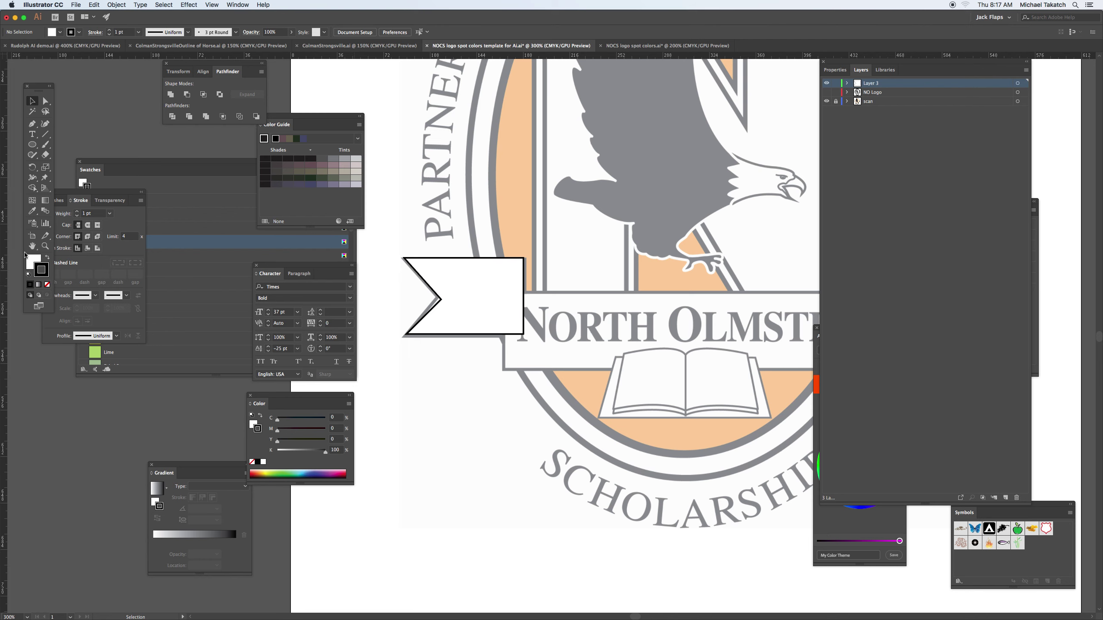
# Remove the fill from the swallowtail shape, exposing the scanned ribbon fold beneath it
pyautogui.click(420, 282)
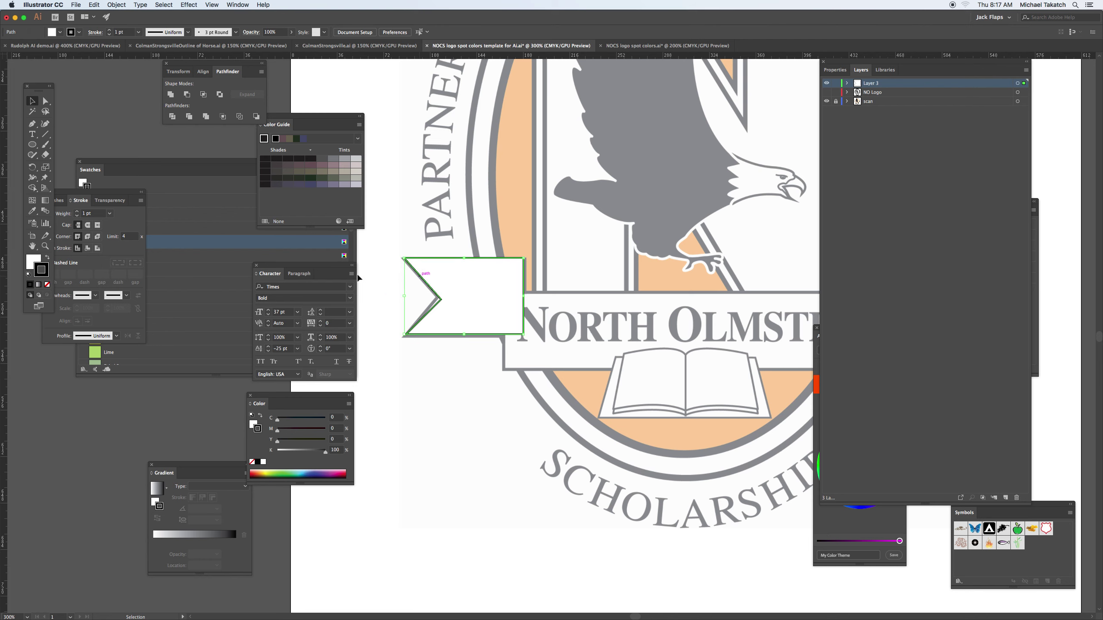
pyautogui.click(32, 261)
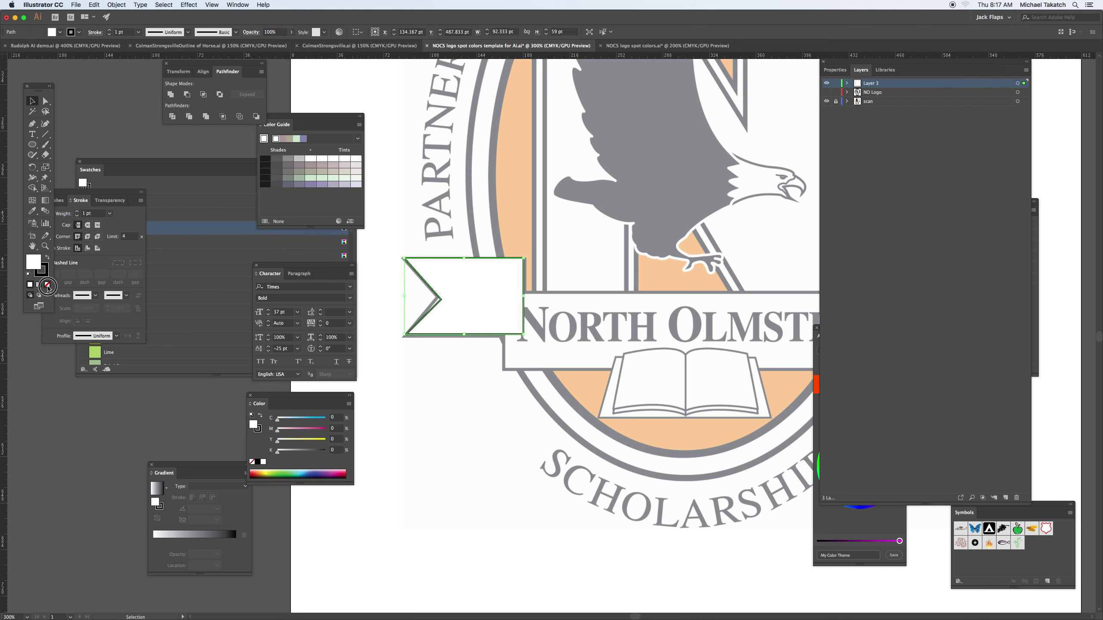
pyautogui.click(47, 285)
# Draw a closed, unfilled triangular fold at the swallowtail's inner end, from its upper corner to the banner's corner and back
pyautogui.press('p')
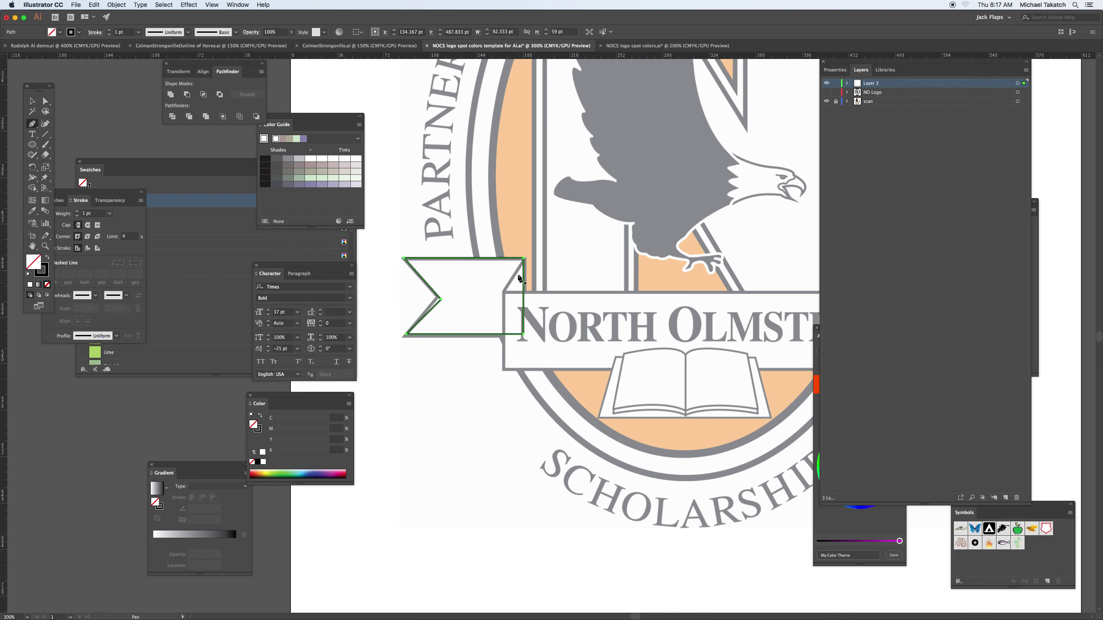
pyautogui.press('super+shift+a')
pyautogui.click(524, 259)
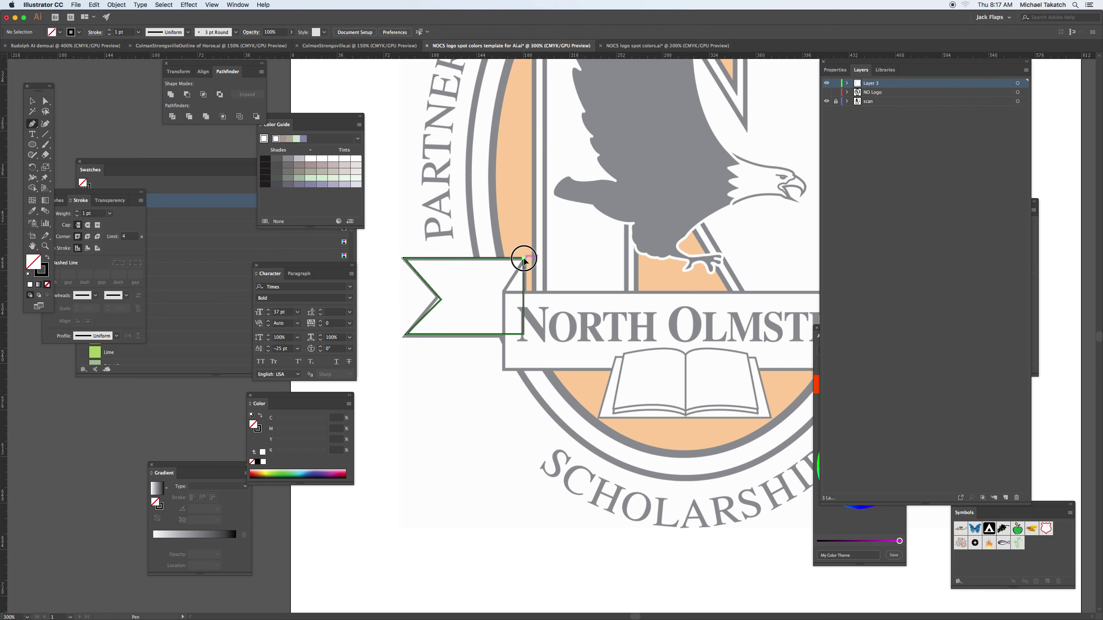
pyautogui.click(504, 292)
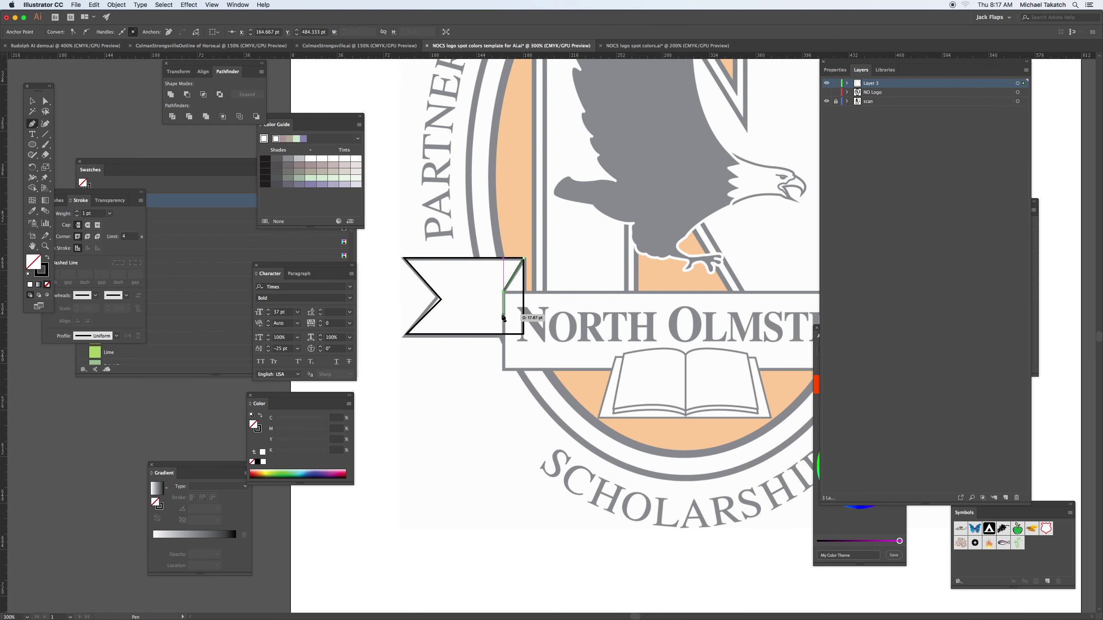
pyautogui.click(523, 307)
pyautogui.click(523, 259)
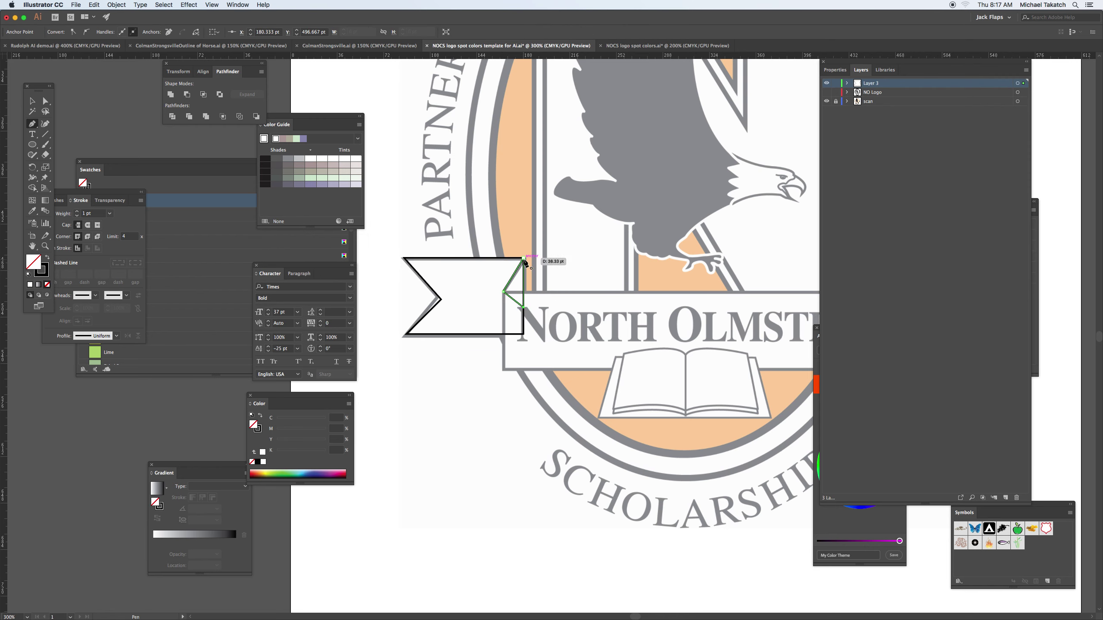
pyautogui.press('v')
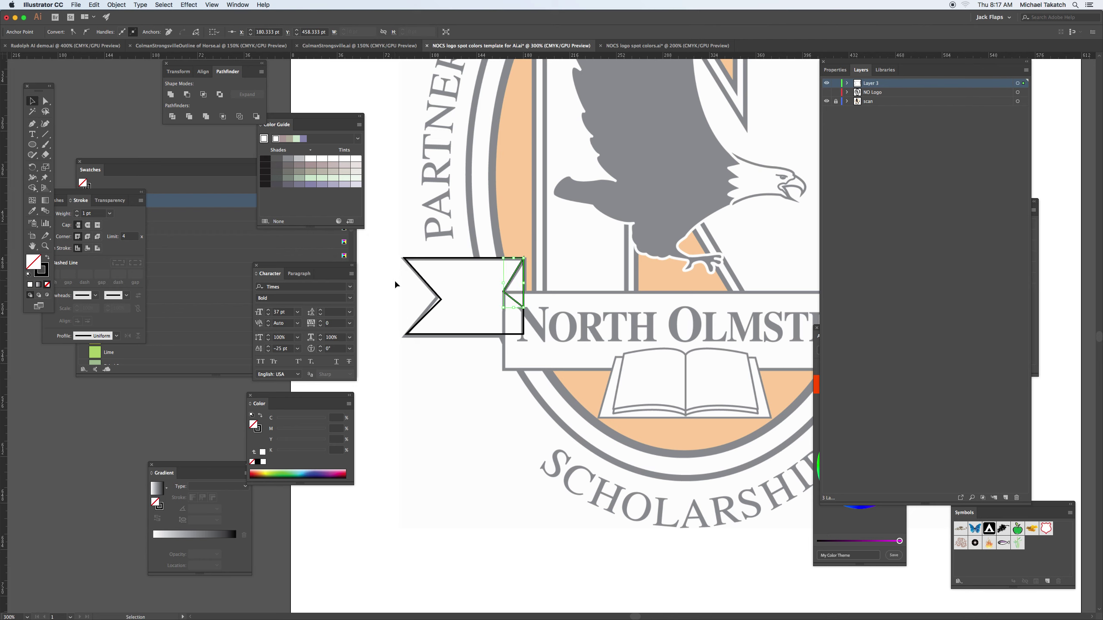
pyautogui.click(395, 285)
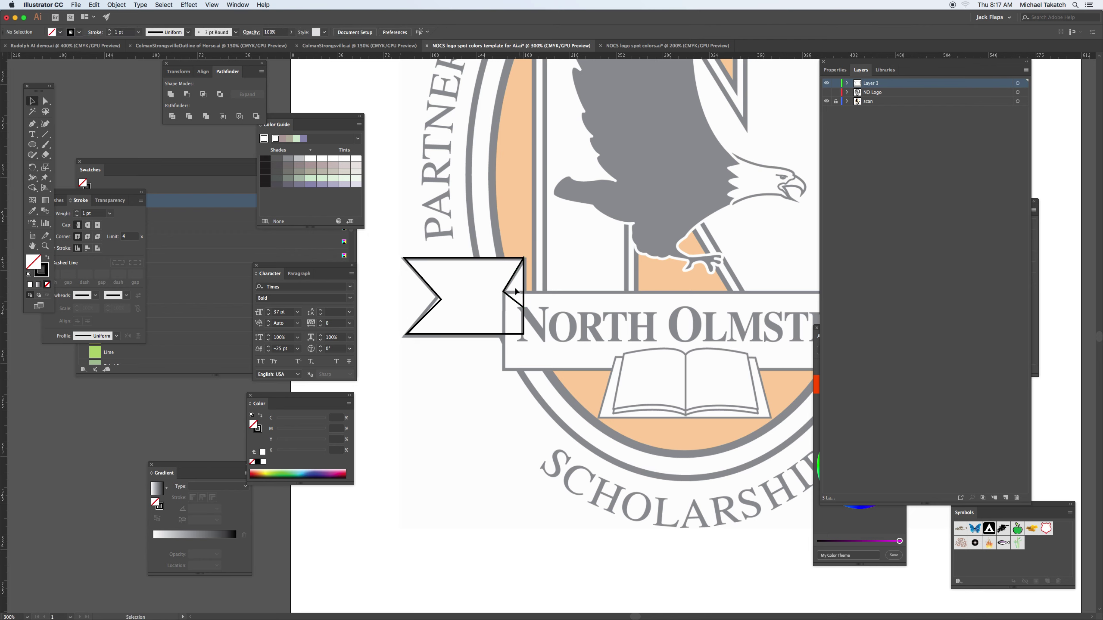
# Fill both the swallowtail and its triangular fold with white
pyautogui.click(502, 260)
pyautogui.keyDown('shift'); pyautogui.click(487, 260); pyautogui.keyUp('shift')
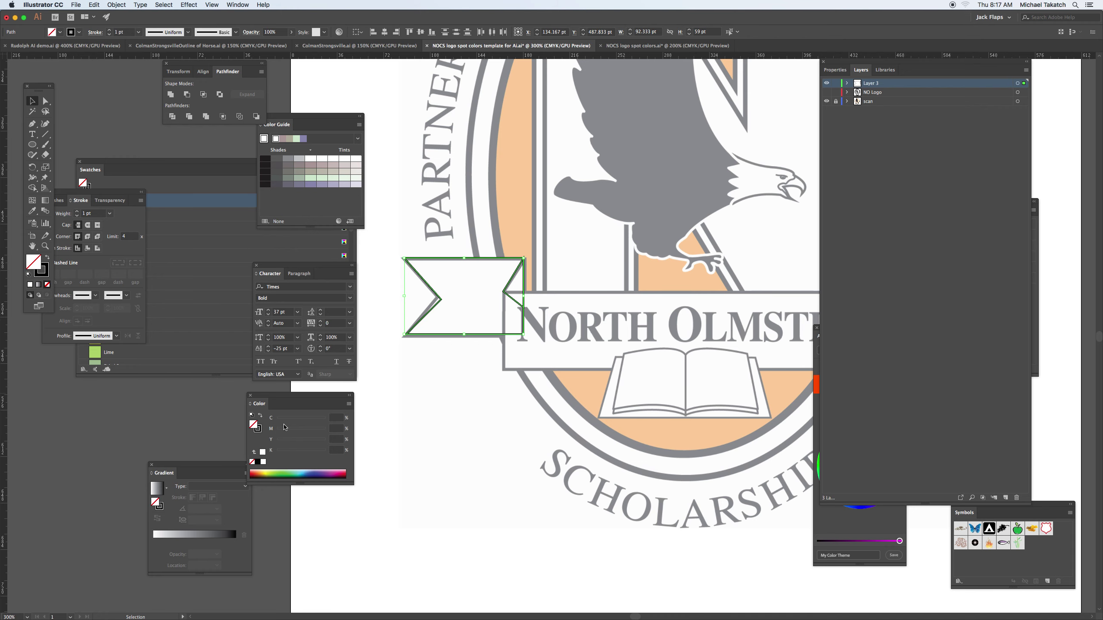
pyautogui.click(264, 452)
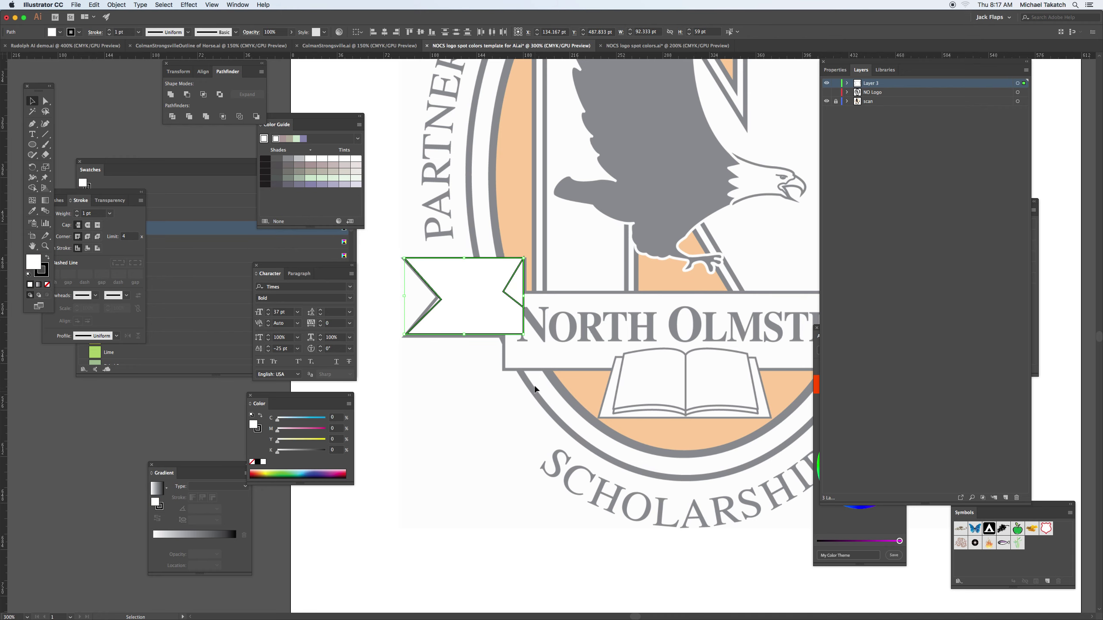
# Make the NO Logo layer visible again
pyautogui.moveTo(561, 364); pyautogui.dragTo(438, 360)
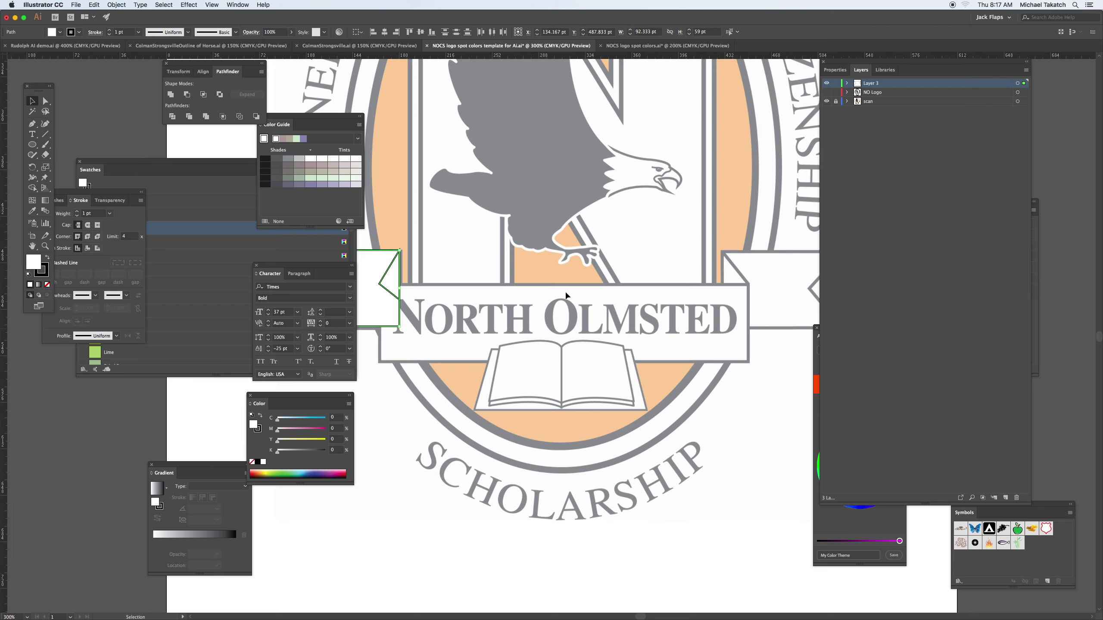
pyautogui.press('super+minus')
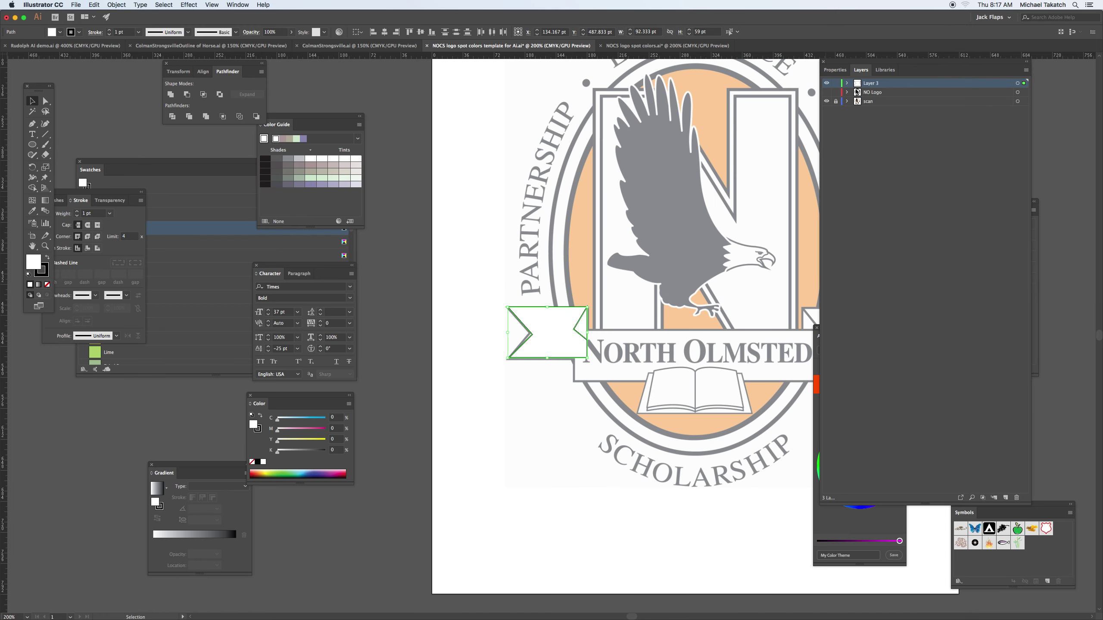
pyautogui.click(827, 92)
# Reflect the swallowtail and its fold vertically across the logo's center guide as a copy for the opposite ribbon tail
pyautogui.hscroll(3, 636, 259)
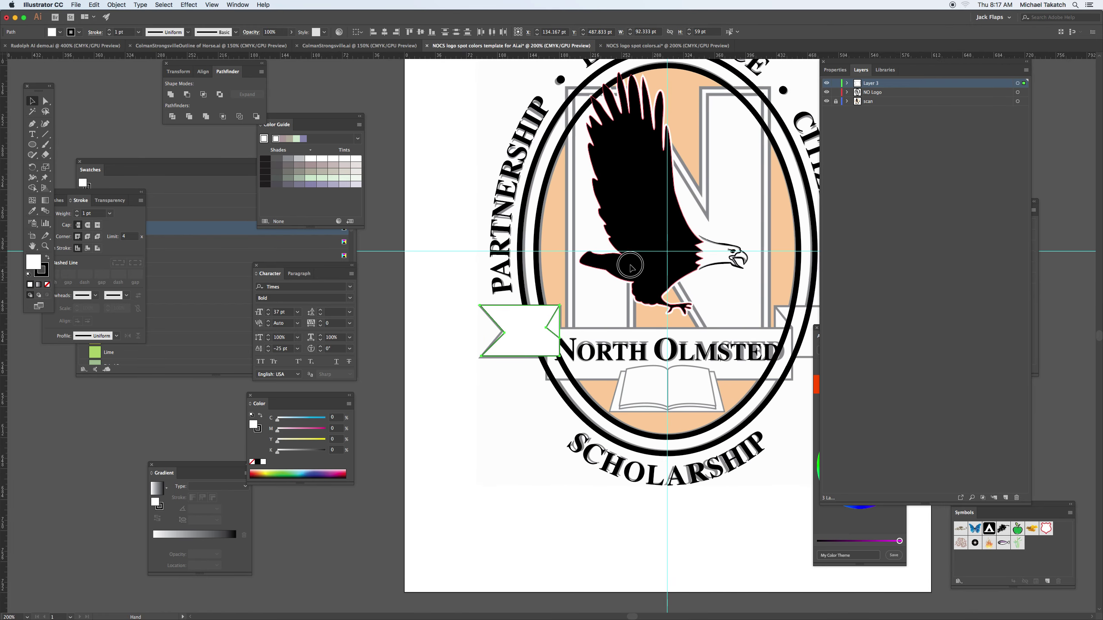
pyautogui.moveTo(32, 167); pyautogui.dragTo(58, 173)
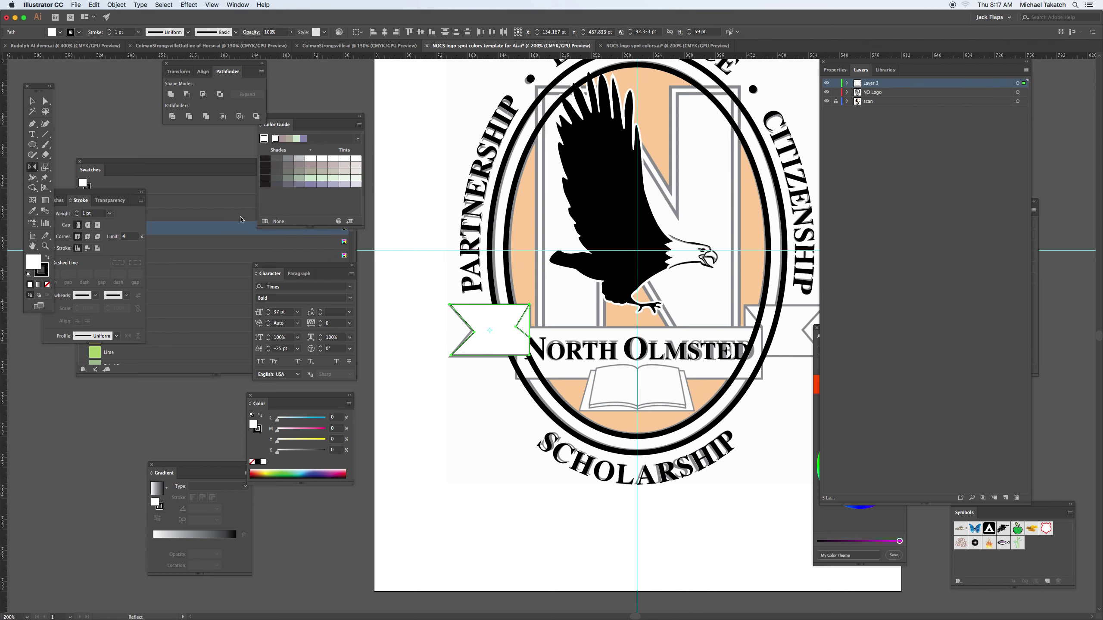
pyautogui.keyDown('alt'); pyautogui.click(637, 322); pyautogui.keyUp('alt')
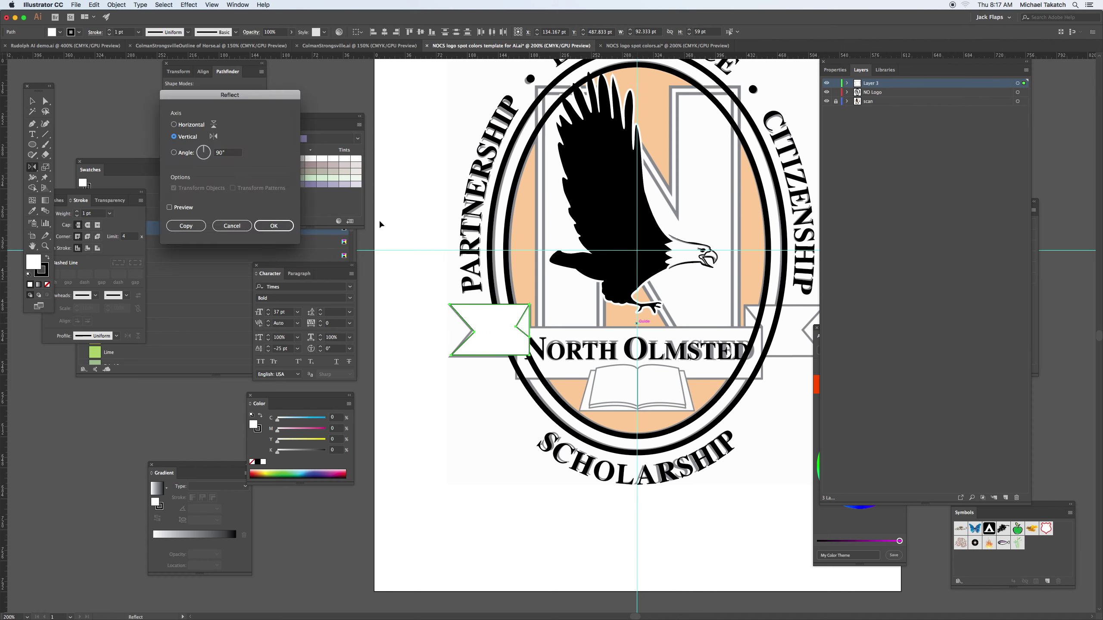
pyautogui.click(169, 207)
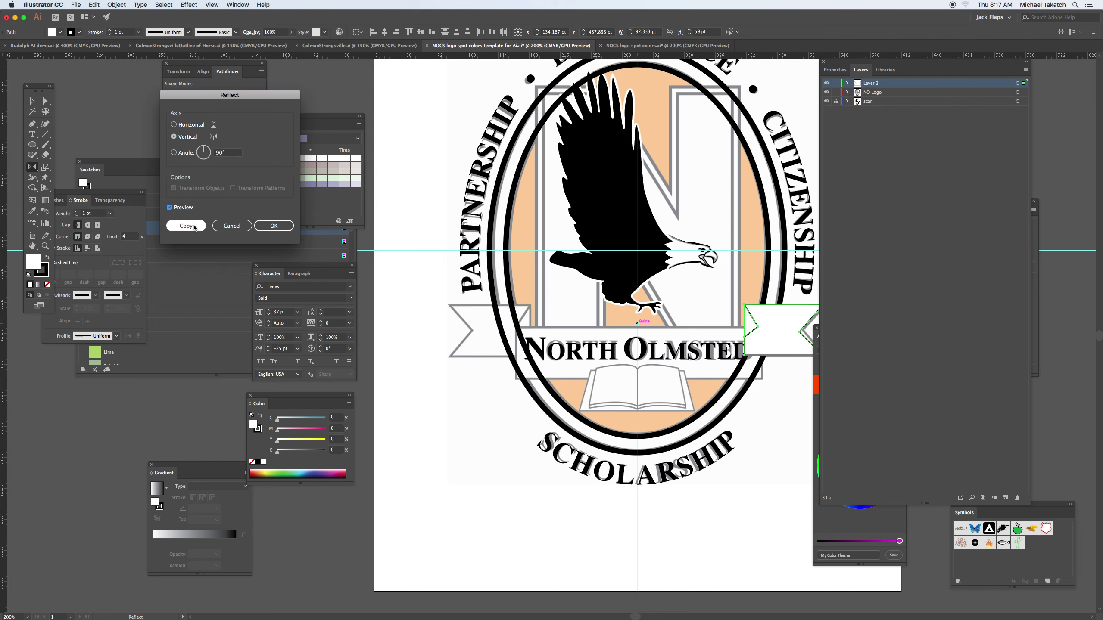
pyautogui.click(194, 227)
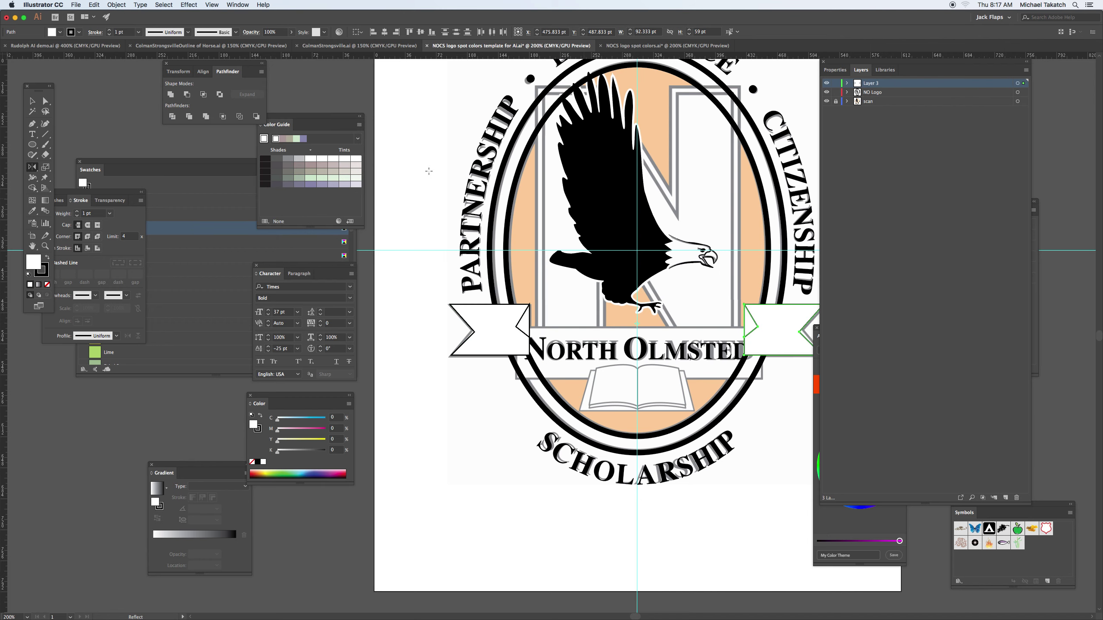
# Draw a white banner rectangle centered on the vertical guide over the North Olmsted lettering, and narrow it symmetrically to about 281 pt wide
pyautogui.click(32, 104)
pyautogui.click(32, 144)
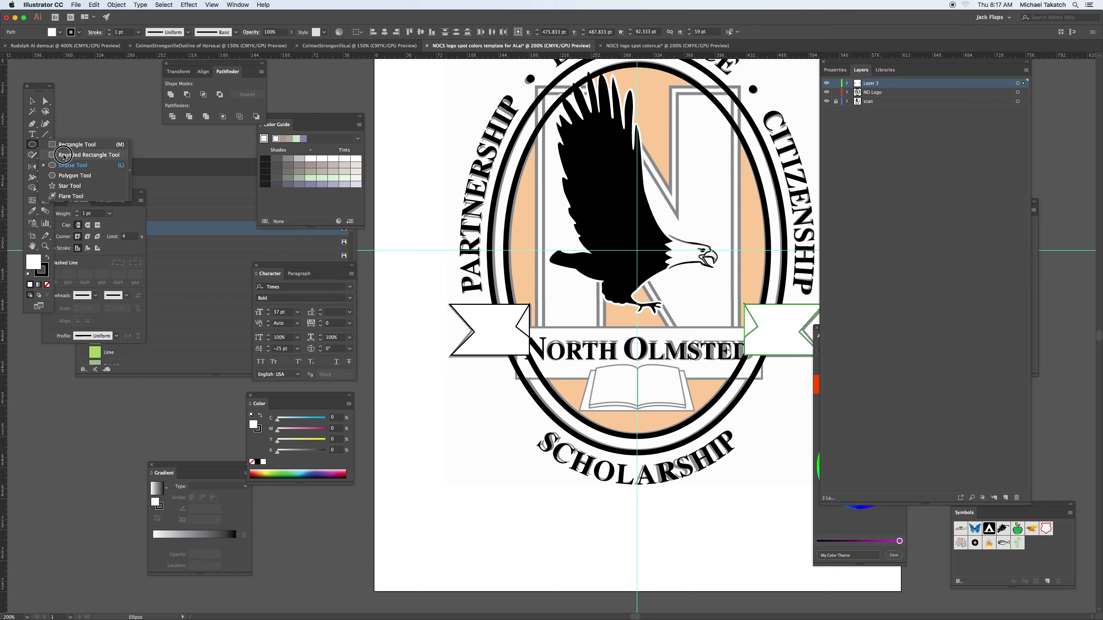
pyautogui.click(73, 145)
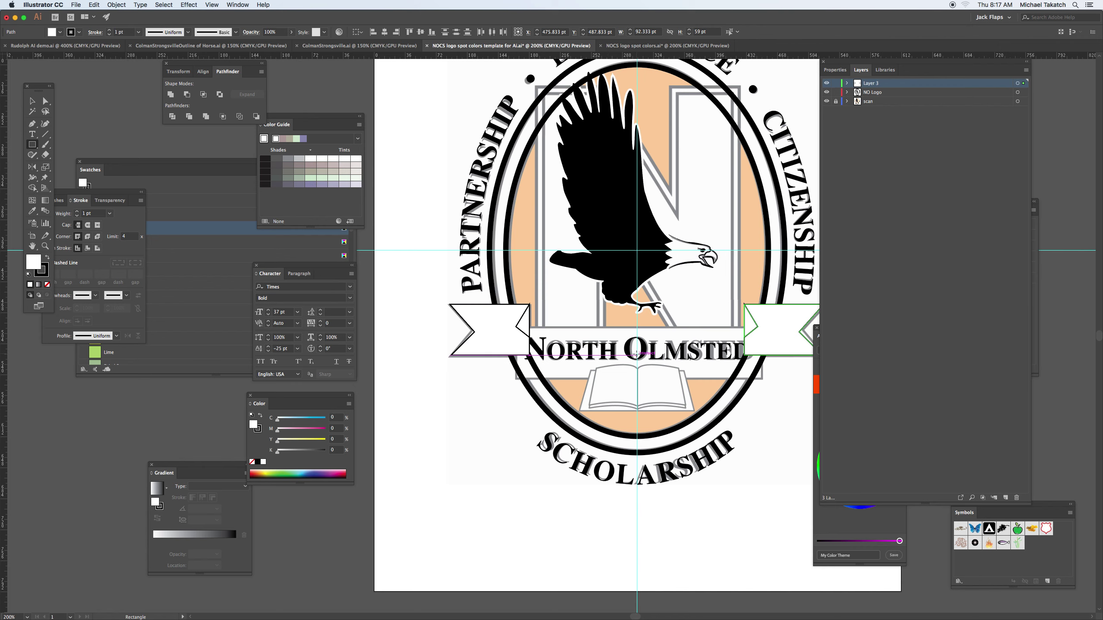
pyautogui.moveTo(636, 355); pyautogui.dragTo(763, 380)
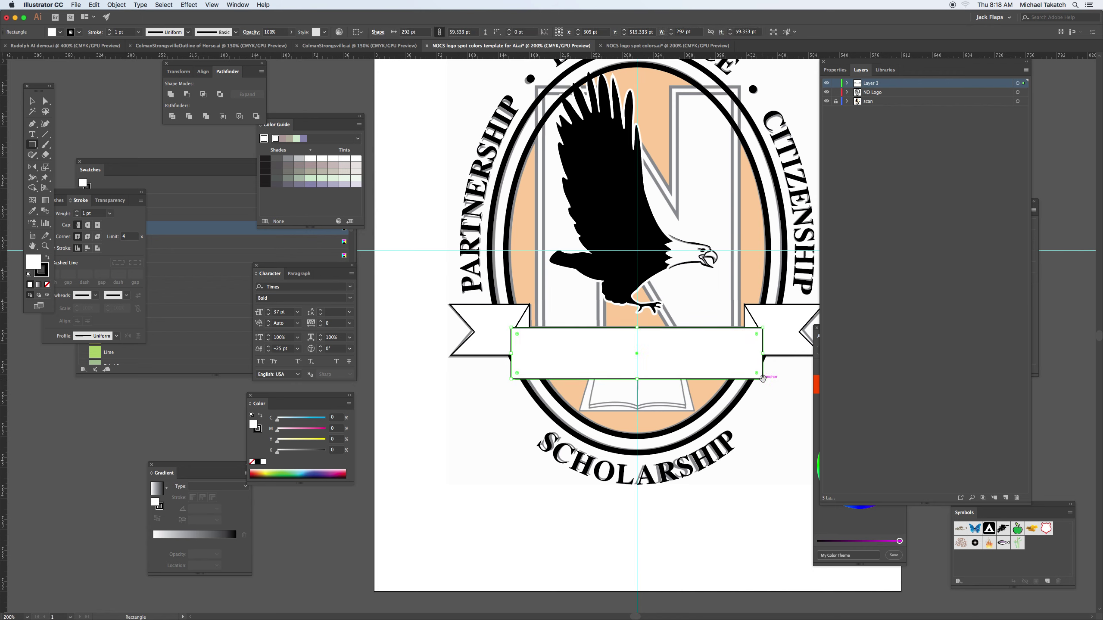
pyautogui.click(32, 100)
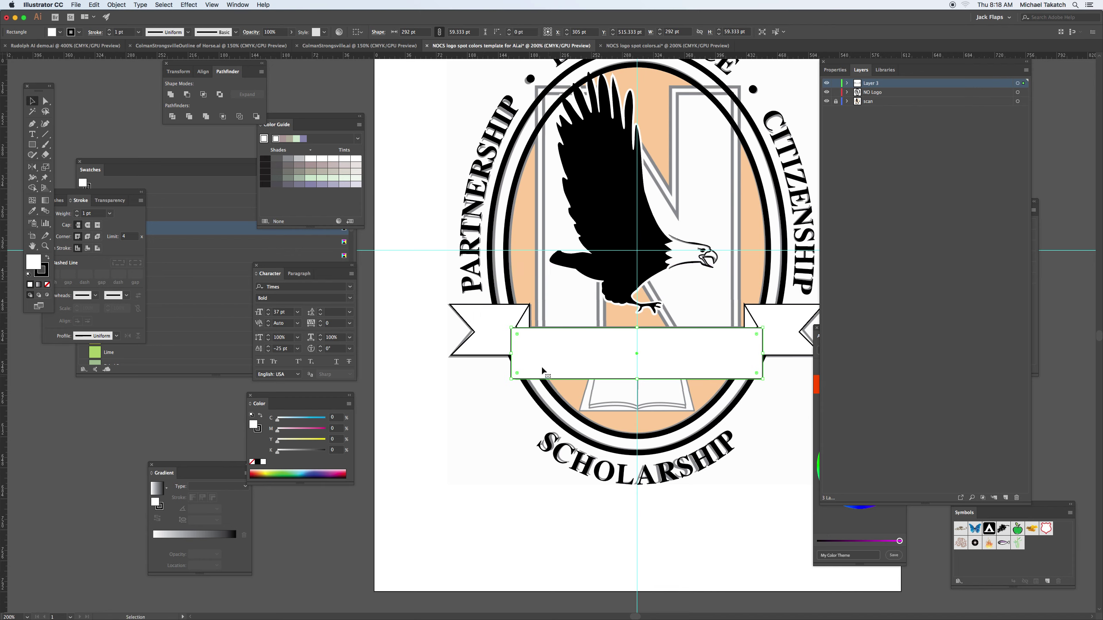
pyautogui.moveTo(513, 354); pyautogui.dragTo(516, 354)
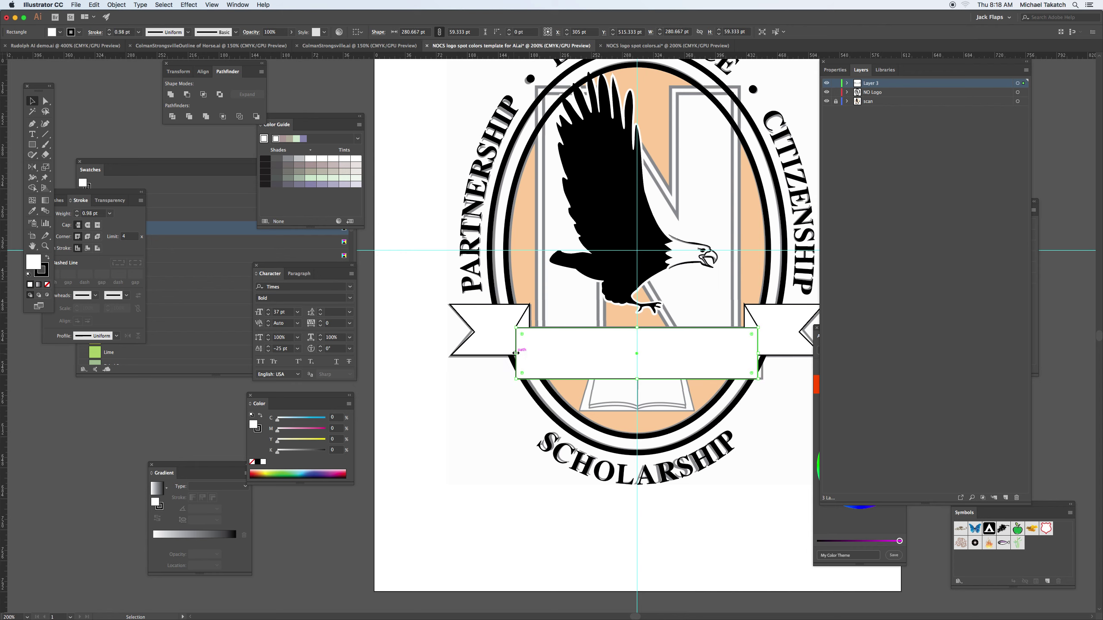
pyautogui.click(388, 286)
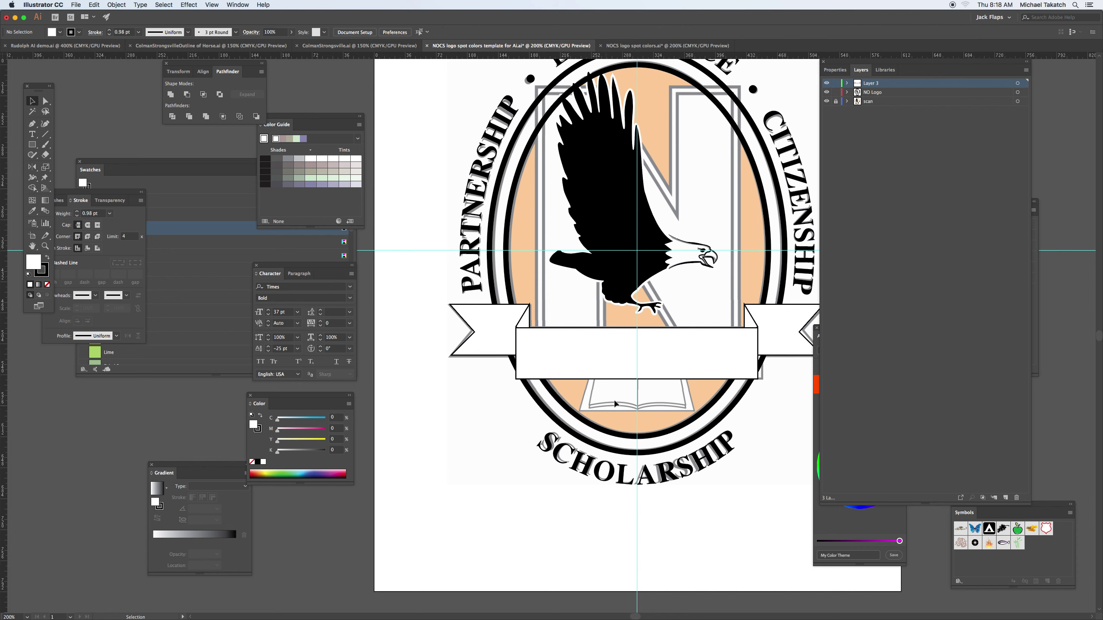
# Hide and lock the NO Logo layer, and delete both ribbon tails with their folds and the banner rectangle
pyautogui.click(826, 92)
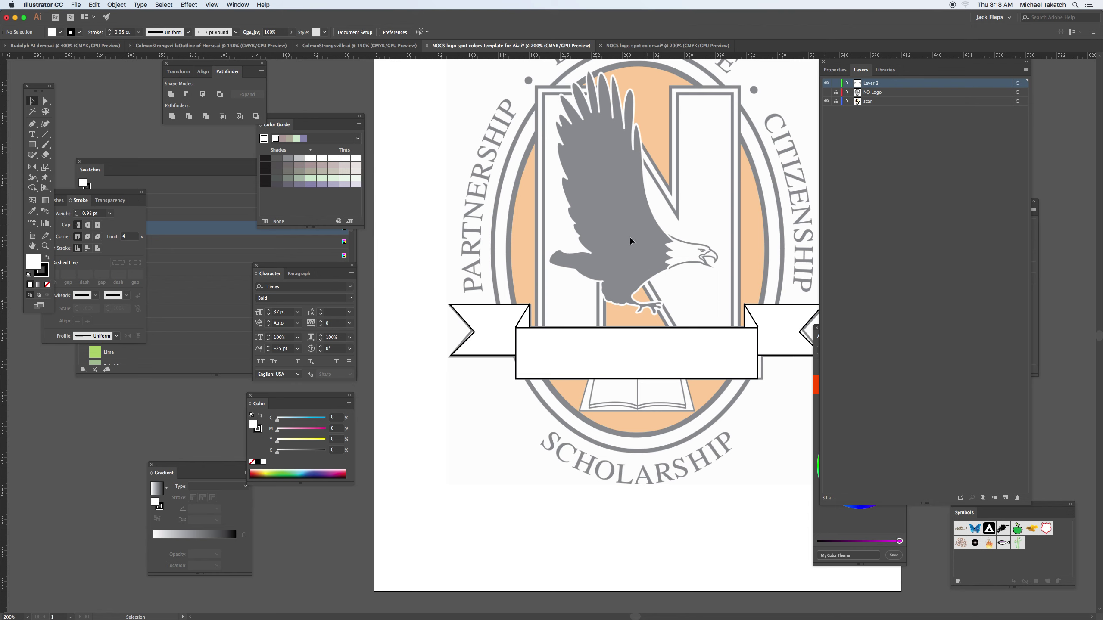
pyautogui.moveTo(439, 296); pyautogui.dragTo(800, 386)
pyautogui.press('Delete')
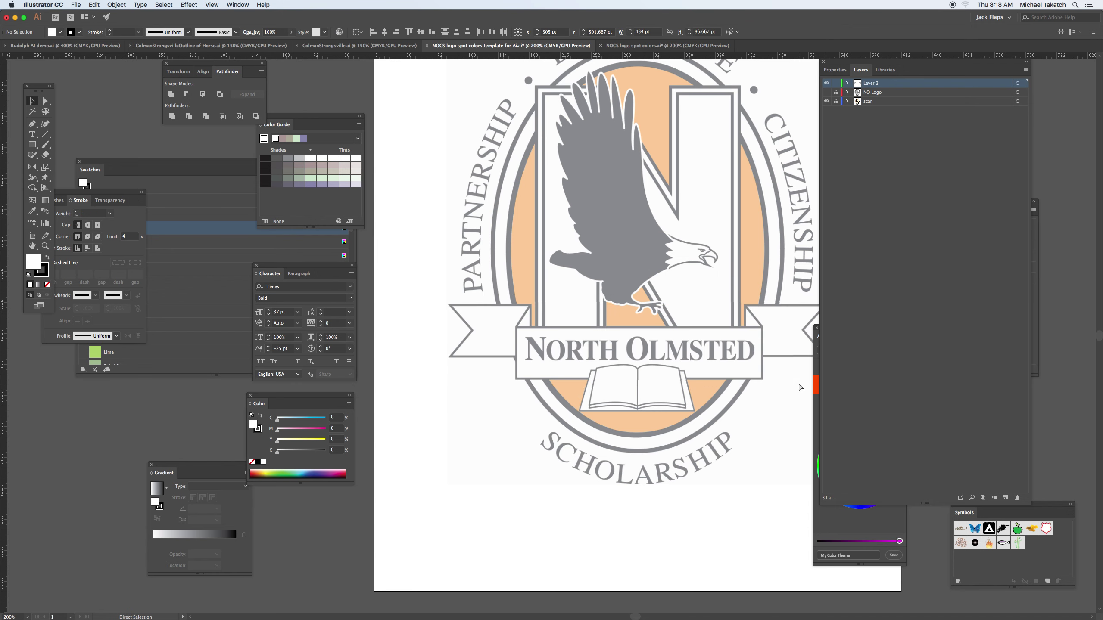
# Make the NO Logo layer visible again for work on the open book below the lettering
pyautogui.press('super+equal')
pyautogui.press('super+equal')
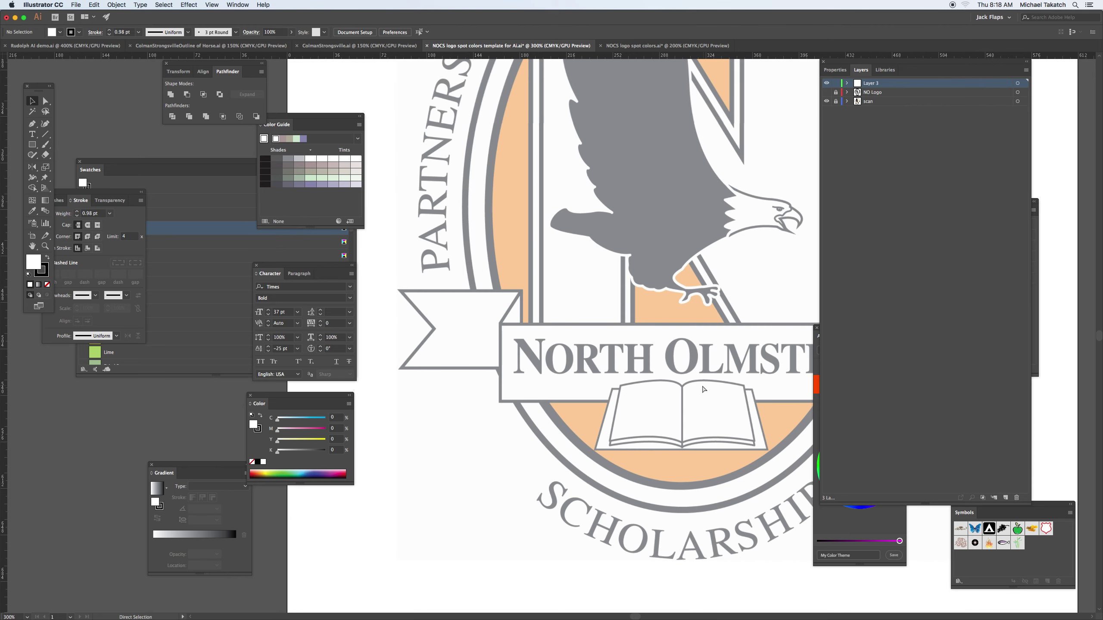
pyautogui.moveTo(719, 407); pyautogui.dragTo(650, 294)
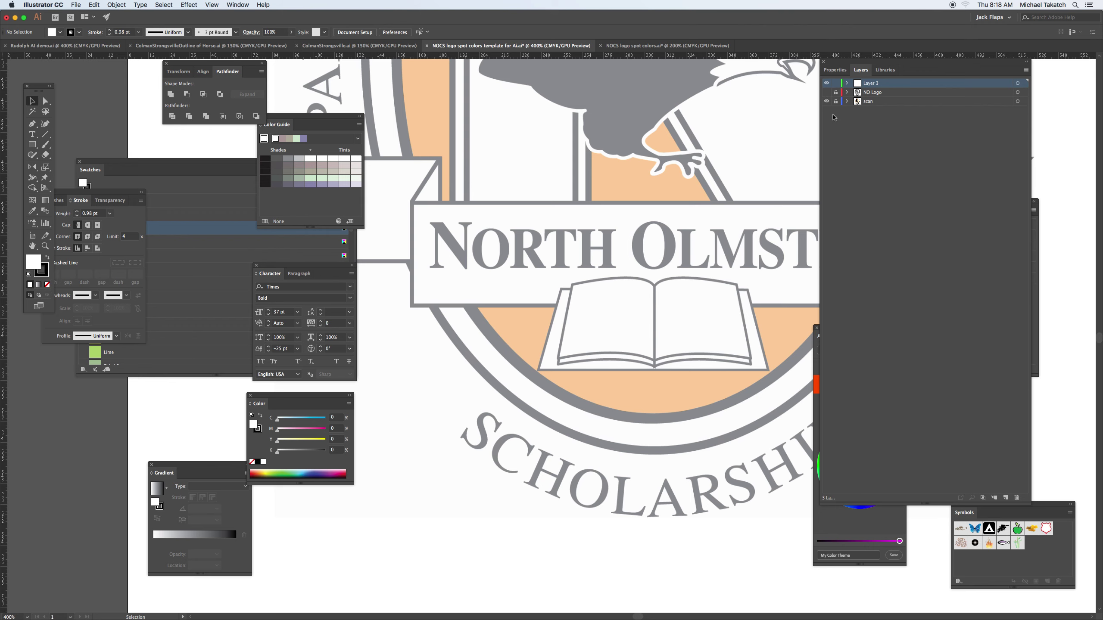
pyautogui.click(826, 92)
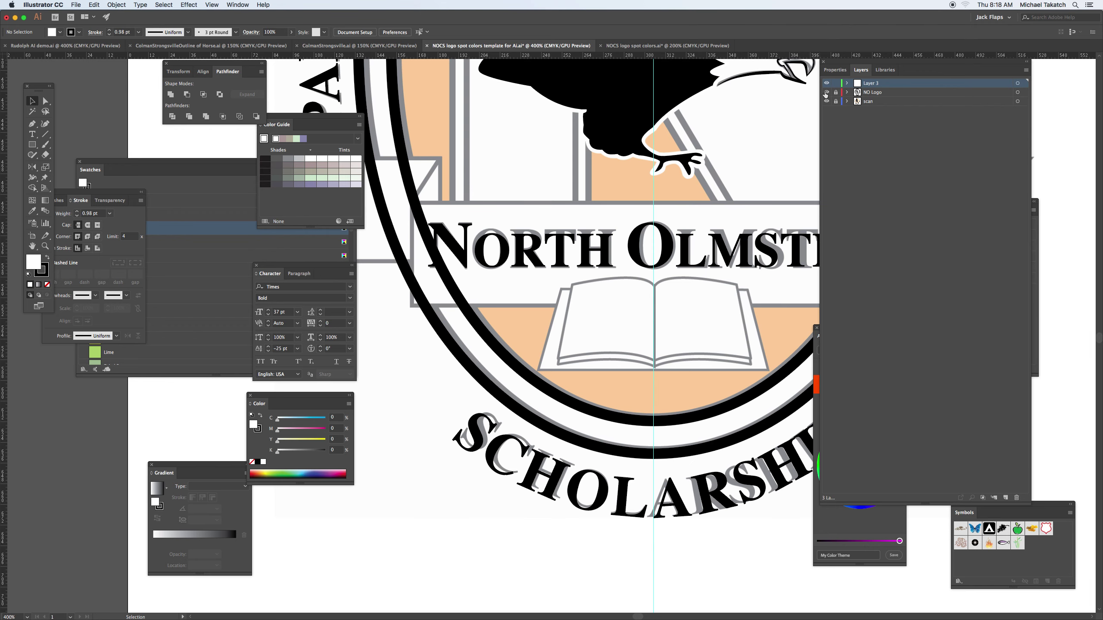
# Trace the book's left page with the Pen tool as a closed shape with curved upper and lower edges, ending at the spine
pyautogui.press('p')
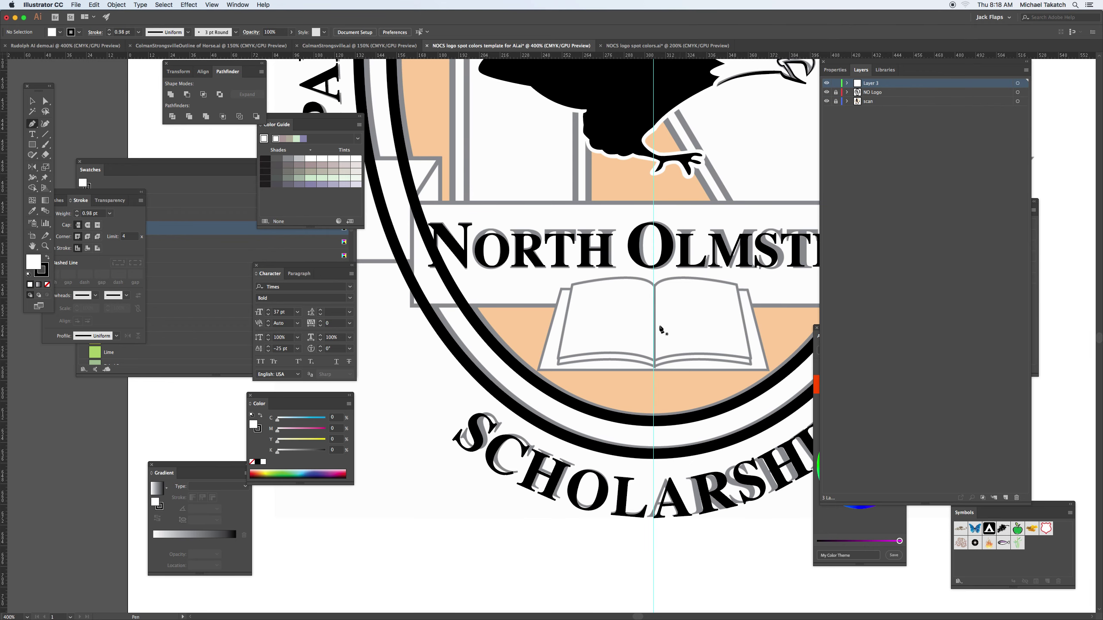
pyautogui.click(649, 280)
pyautogui.moveTo(649, 280); pyautogui.dragTo(640, 272)
pyautogui.click(570, 288)
pyautogui.moveTo(569, 290); pyautogui.dragTo(578, 317)
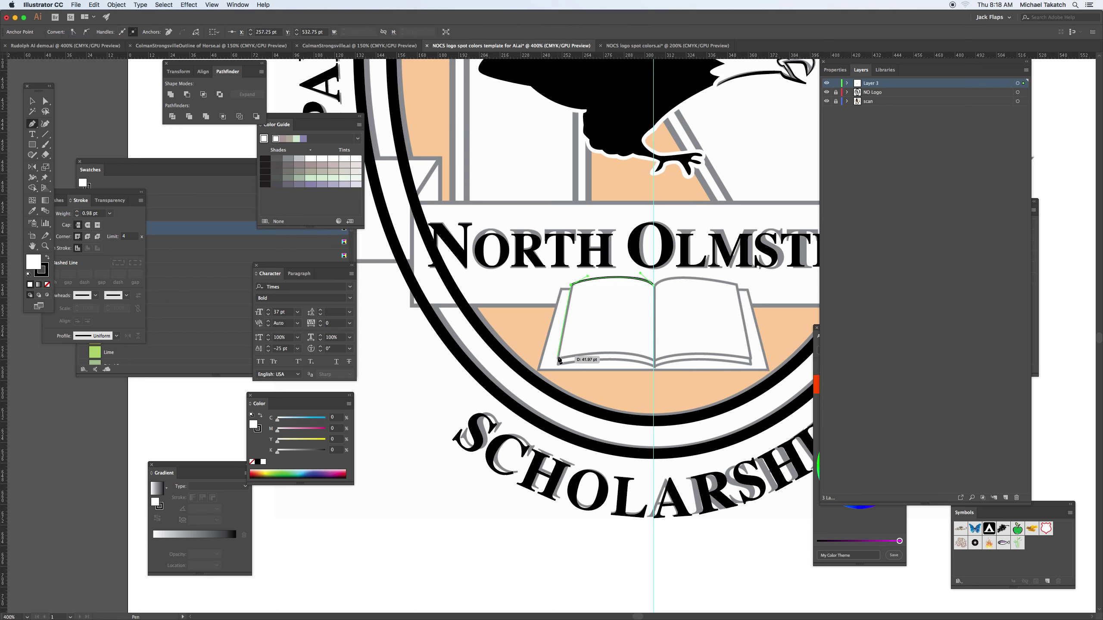
pyautogui.click(558, 359)
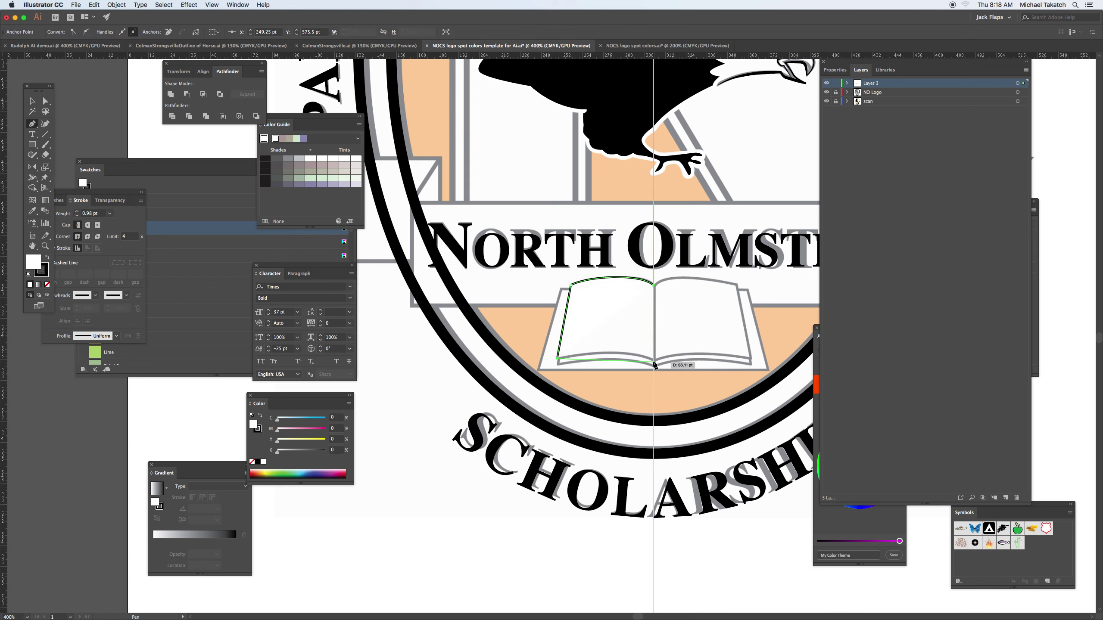
pyautogui.moveTo(655, 361); pyautogui.dragTo(678, 377)
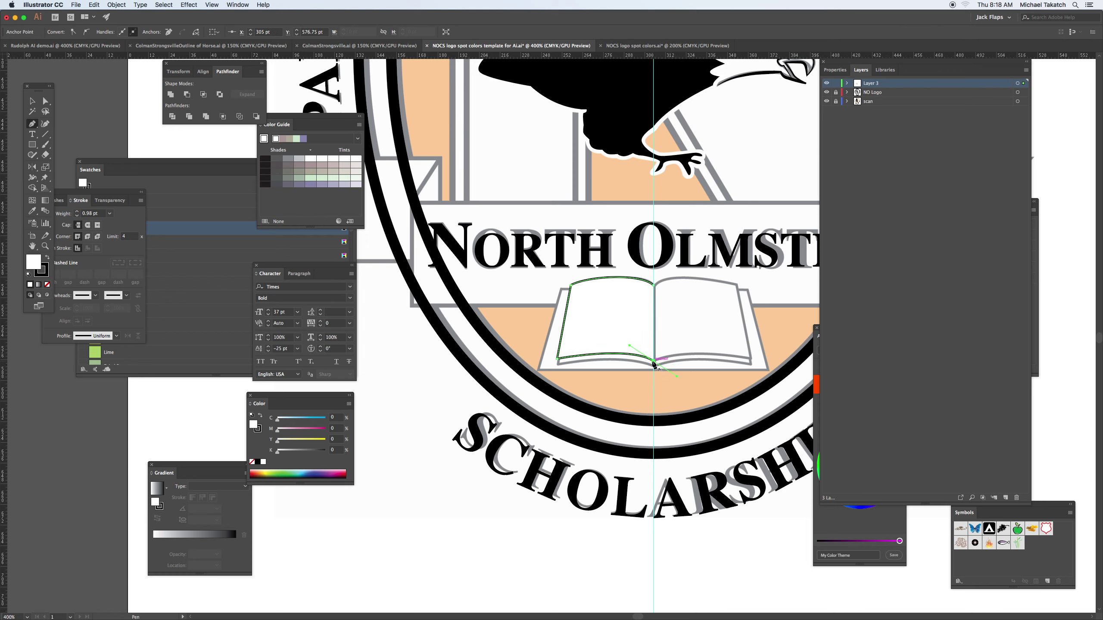
pyautogui.click(654, 287)
pyautogui.press('v')
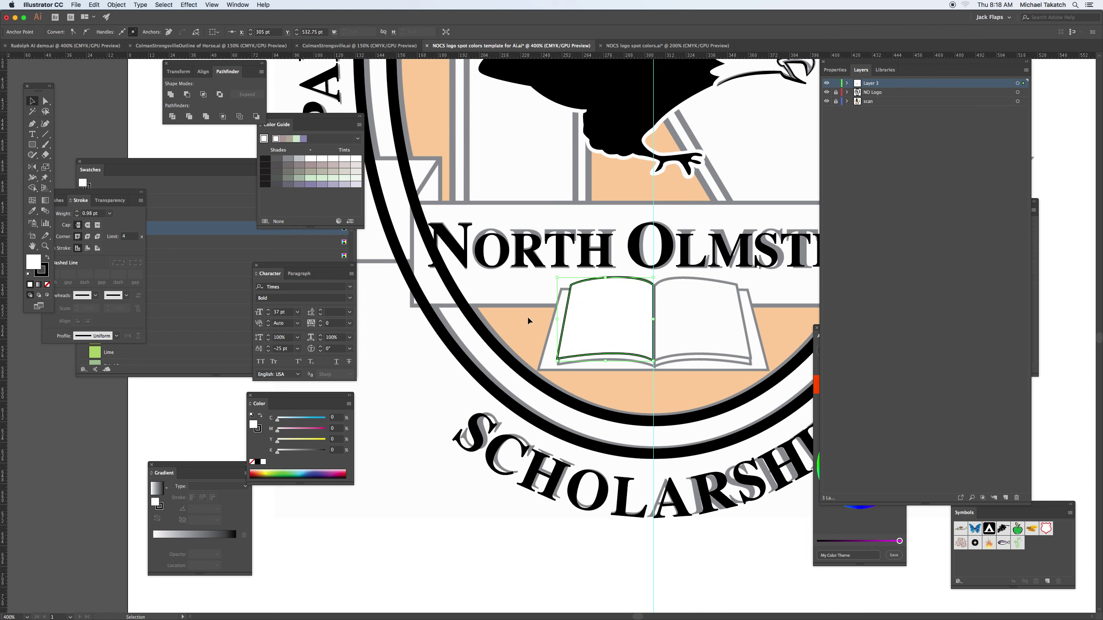
# Duplicate the left page outline slightly lower behind the original, and reflect both outlines across the center guide as a copy
pyautogui.moveTo(606, 299); pyautogui.dragTo(603, 305)
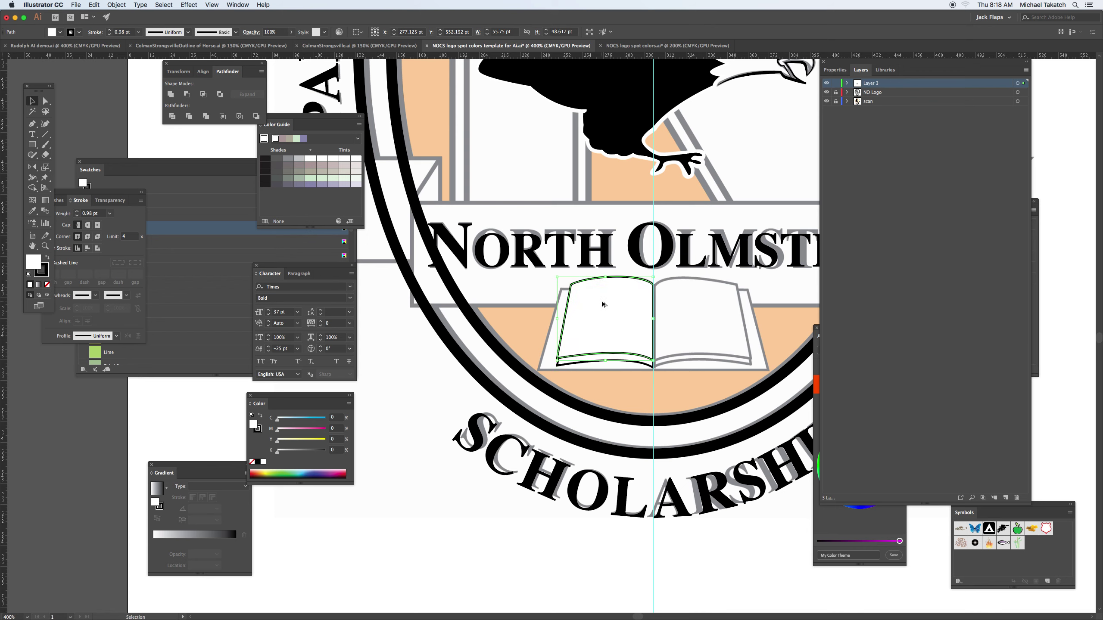
pyautogui.keyDown('shift'); pyautogui.click(579, 366); pyautogui.keyUp('shift')
pyautogui.click(32, 170)
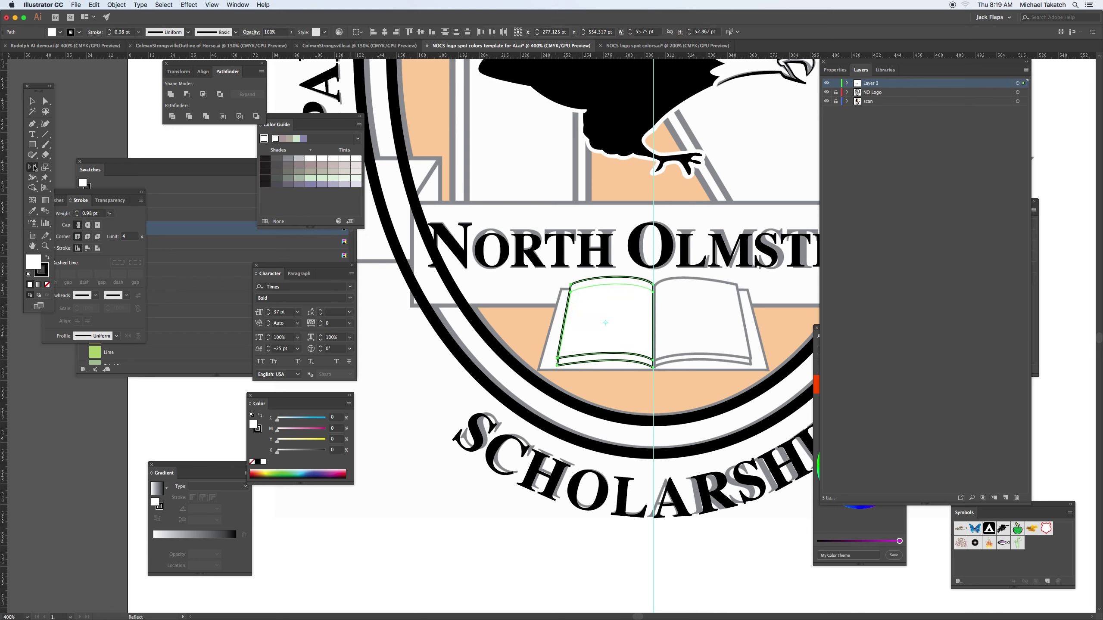
pyautogui.keyDown('alt'); pyautogui.click(654, 381); pyautogui.keyUp('alt')
pyautogui.click(197, 227)
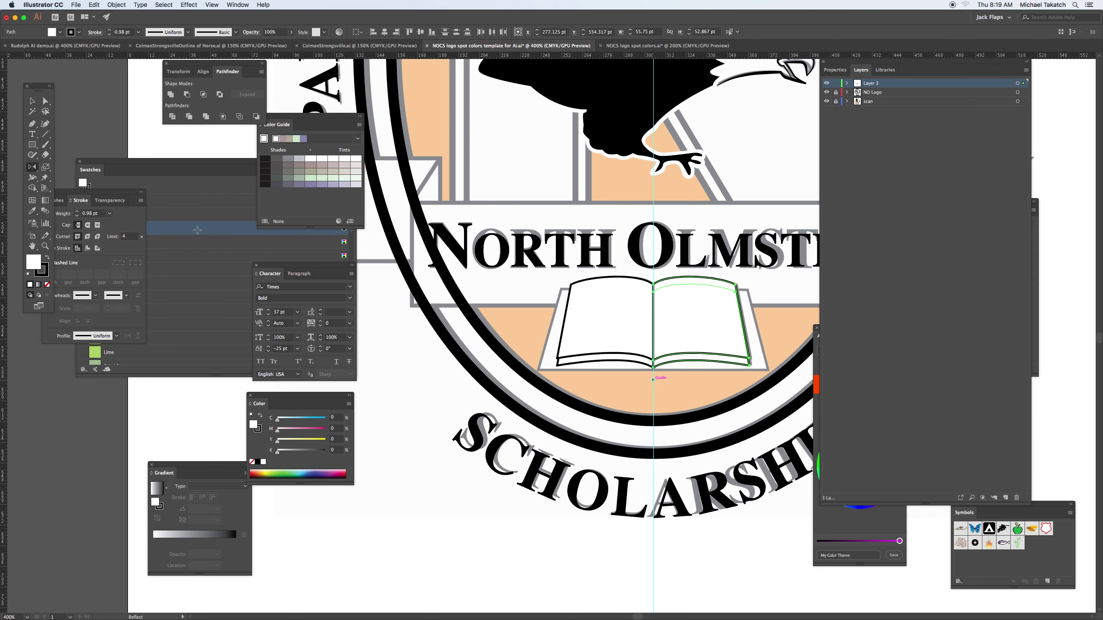
# Draw the book's trapezoidal cover around both pages with the Pen tool and place it behind them
pyautogui.click(32, 123)
pyautogui.moveTo(560, 289); pyautogui.dragTo(575, 288)
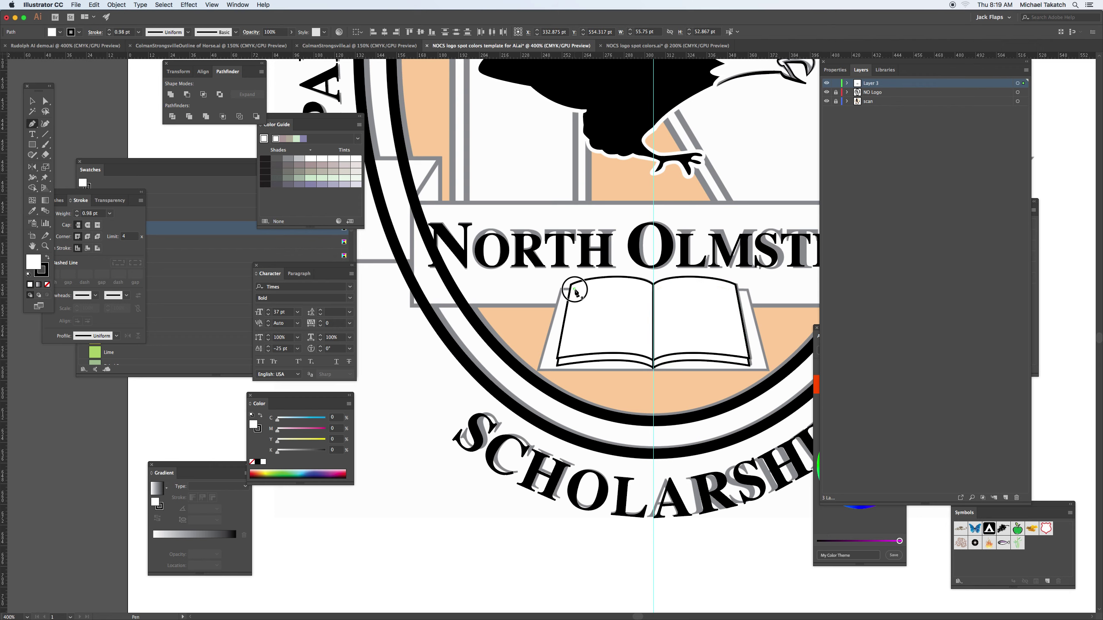
pyautogui.click(539, 369)
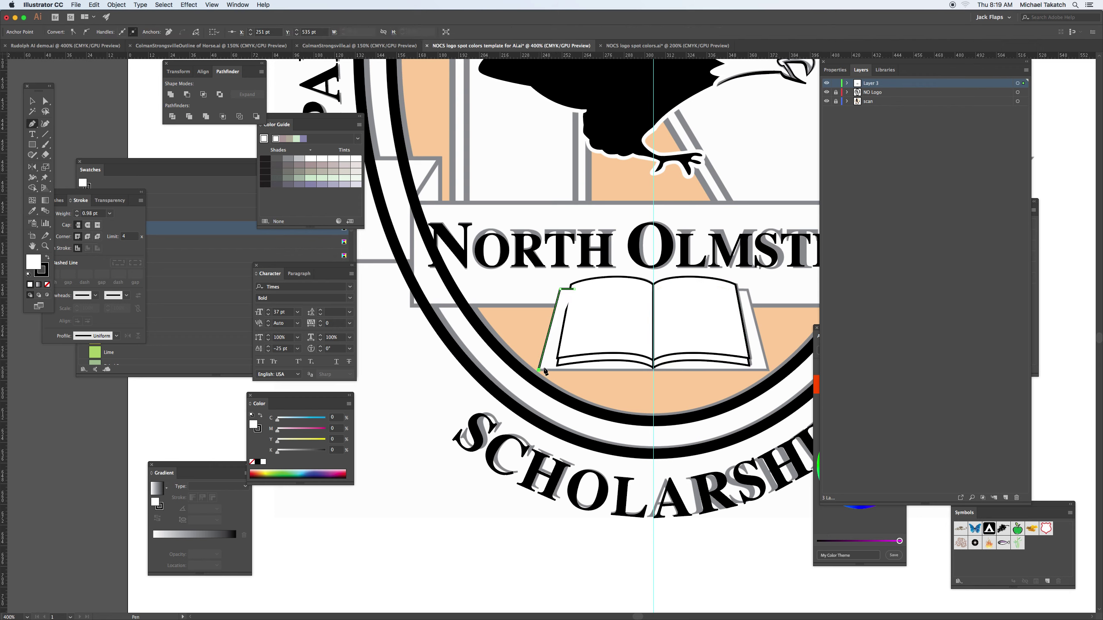
pyautogui.click(766, 371)
pyautogui.click(748, 289)
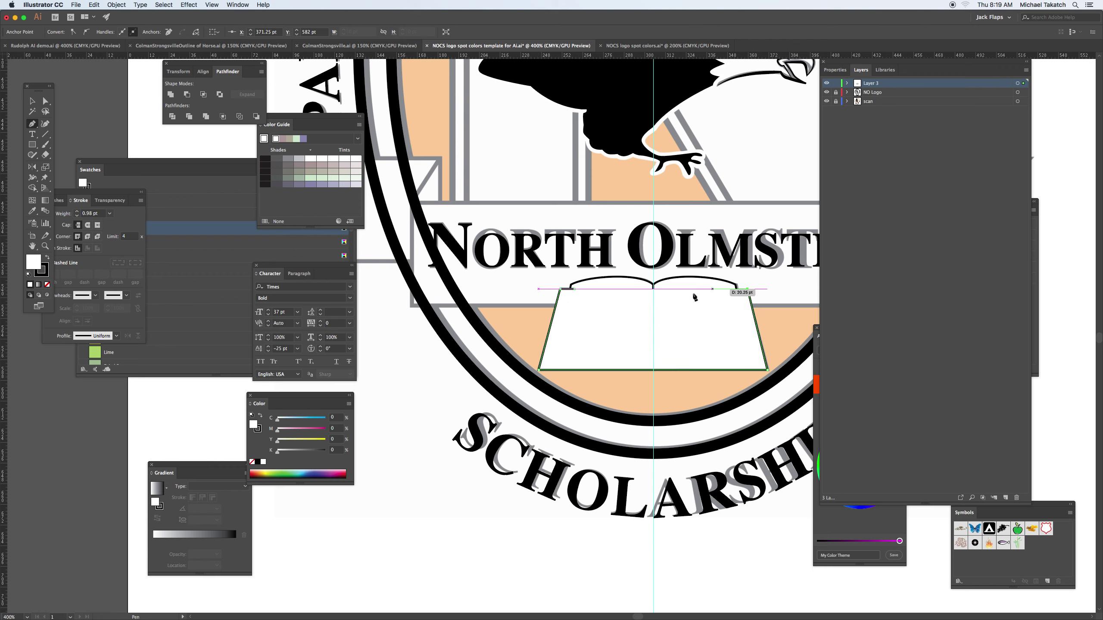
pyautogui.click(574, 290)
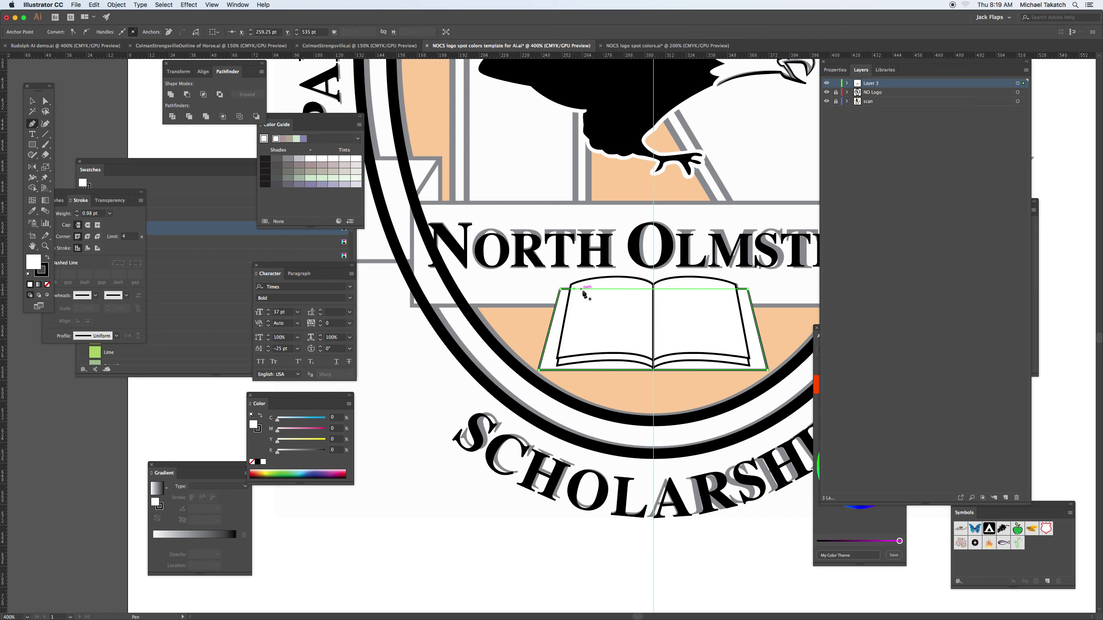
# Group the book's cover and all its page outlines
pyautogui.click(32, 102)
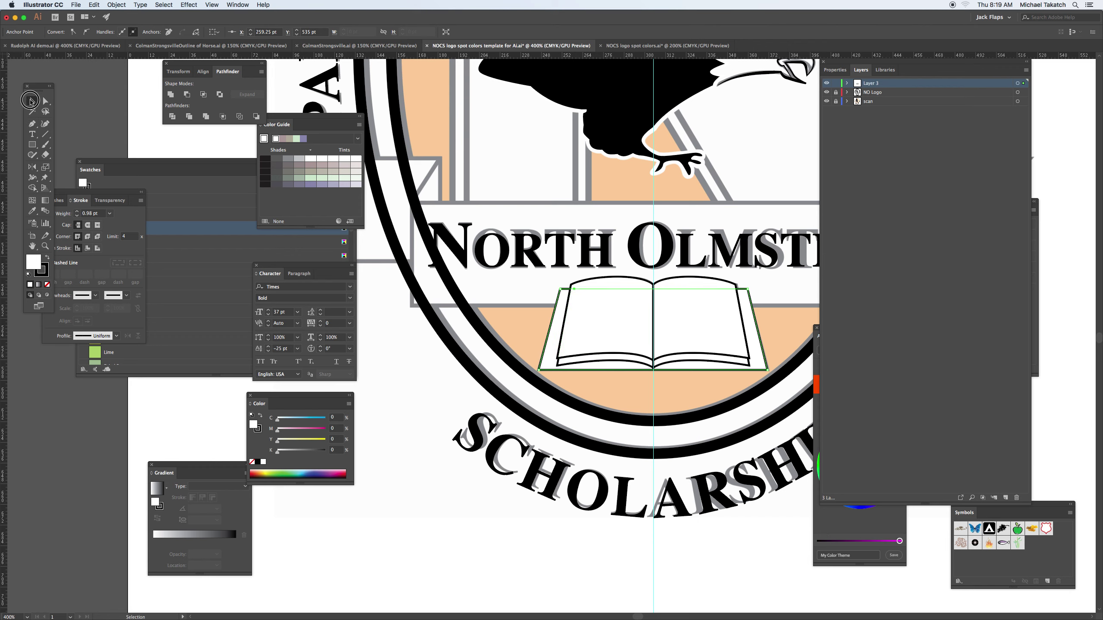
pyautogui.click(530, 324)
pyautogui.moveTo(531, 323); pyautogui.dragTo(772, 346)
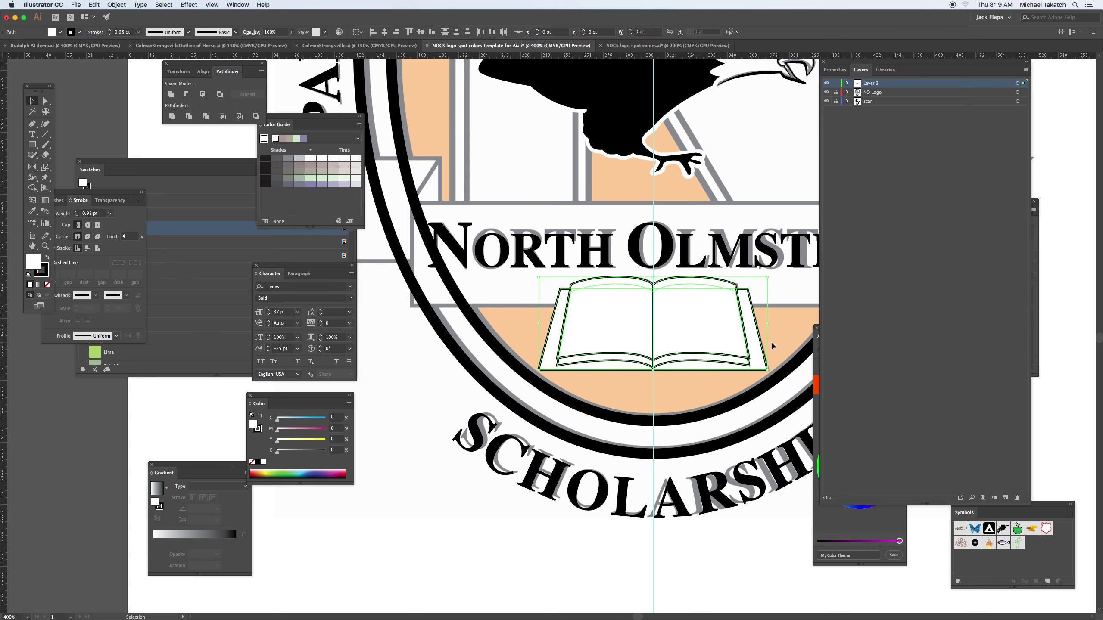
pyautogui.hotkey('ctrl', 'g')
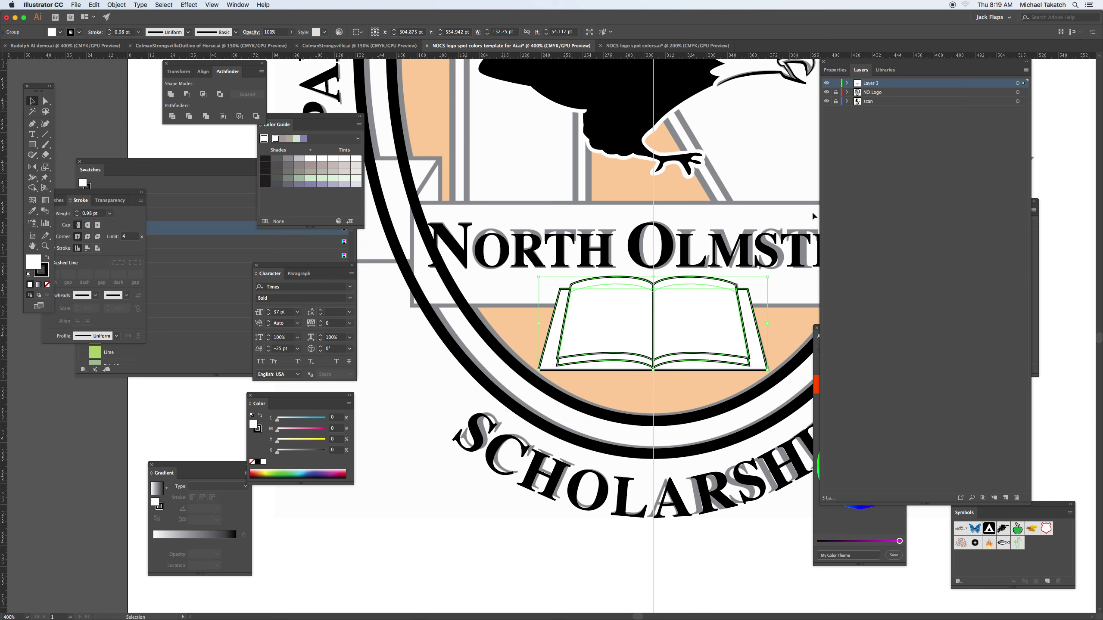
# Hide Layer 3 and the NO Logo layer, leaving the scan displayed, and activate the Pen tool
pyautogui.press('a')
pyautogui.hotkey('ctrl', '-')
pyautogui.hotkey('ctrl', '-')
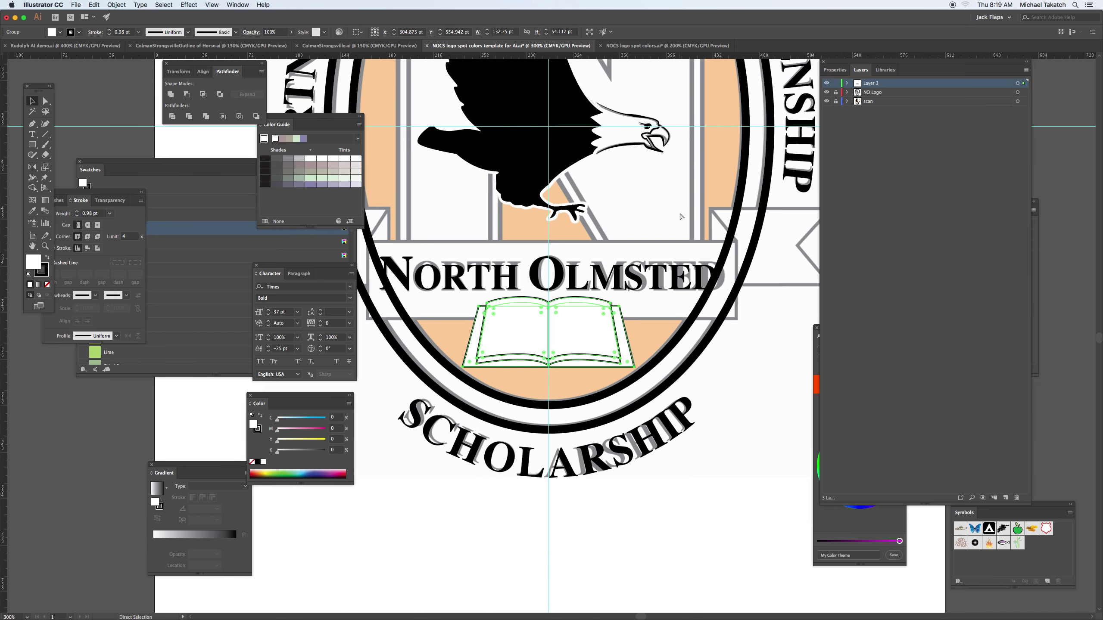
pyautogui.press('v')
pyautogui.scroll(5, 663, 219)
pyautogui.hscroll(-2, 663, 219)
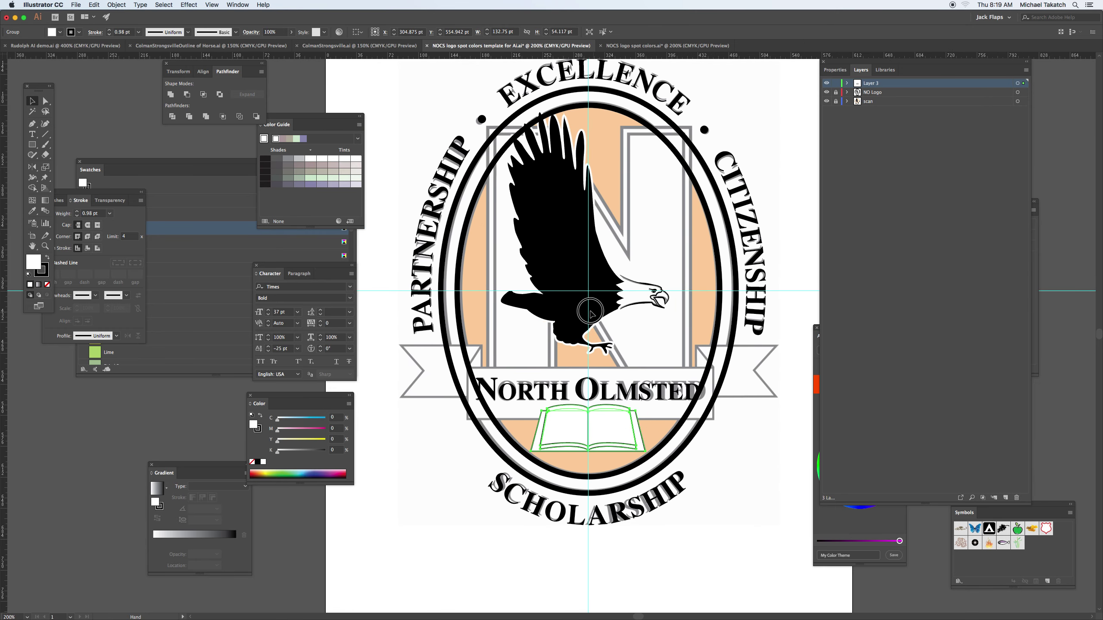
pyautogui.click(827, 83)
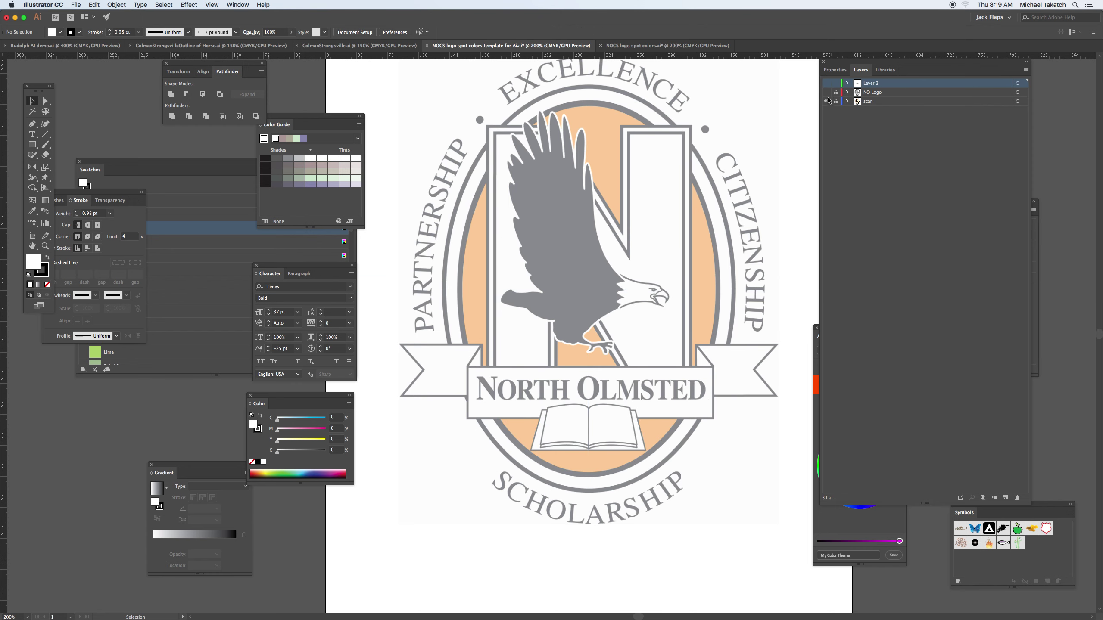
pyautogui.click(33, 124)
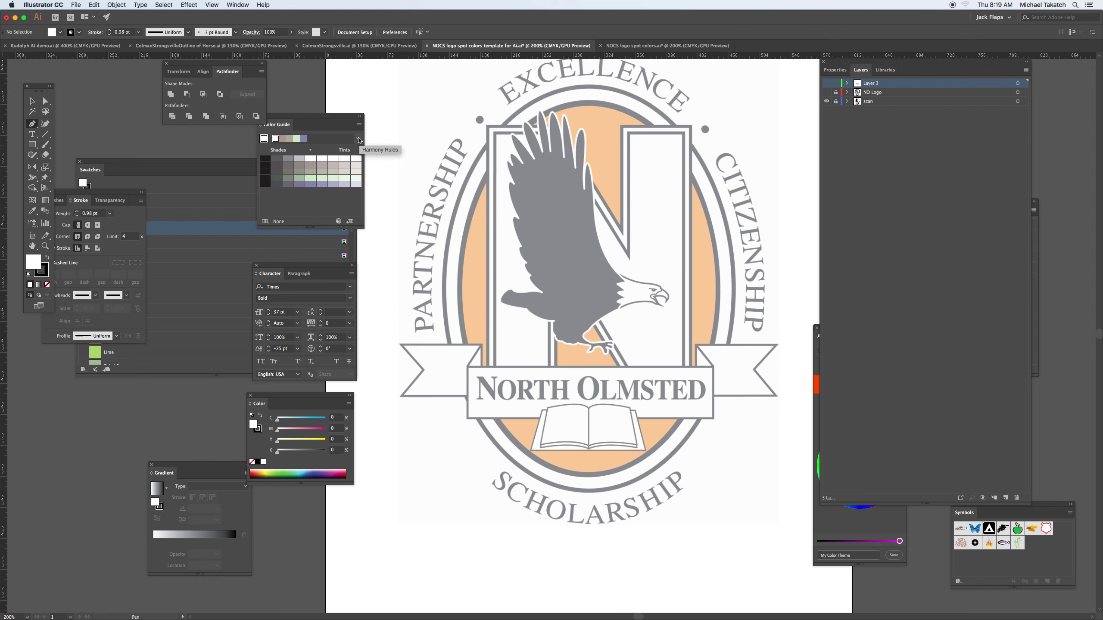
# Create a new layer and add a point-text letter "N" beside the scanned logo
pyautogui.click(32, 134)
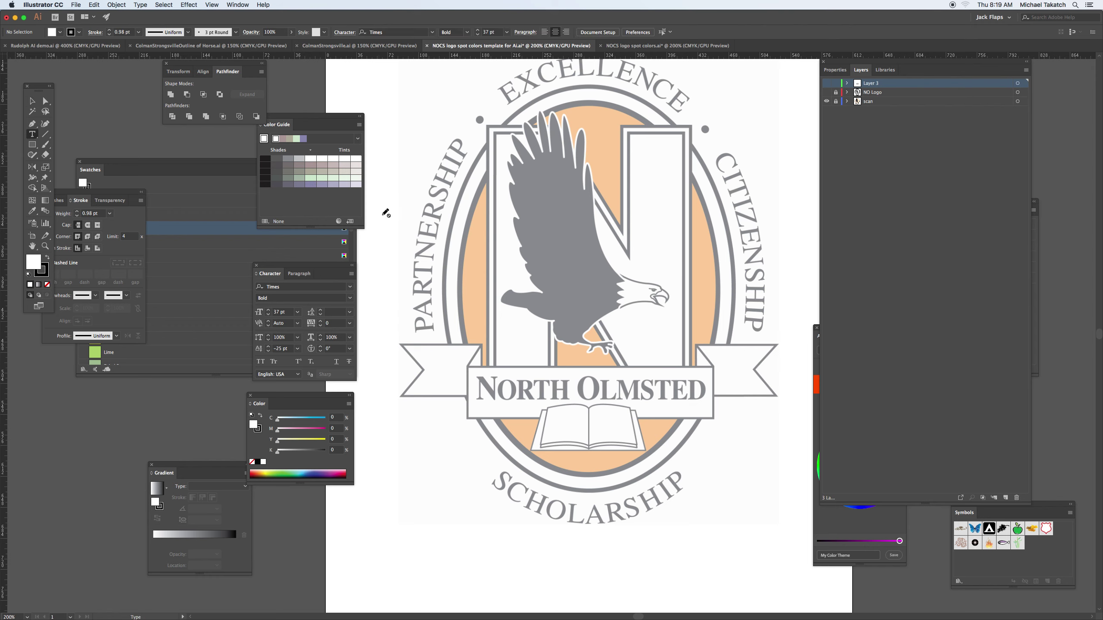
pyautogui.click(1007, 498)
pyautogui.click(396, 123)
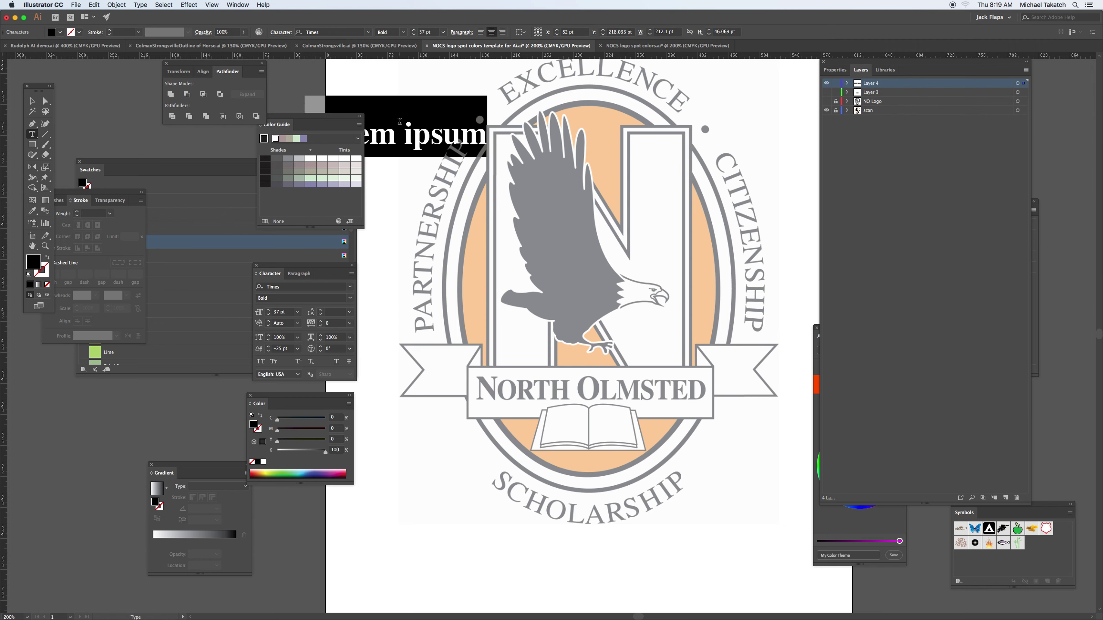
pyautogui.write('N')
pyautogui.click(32, 101)
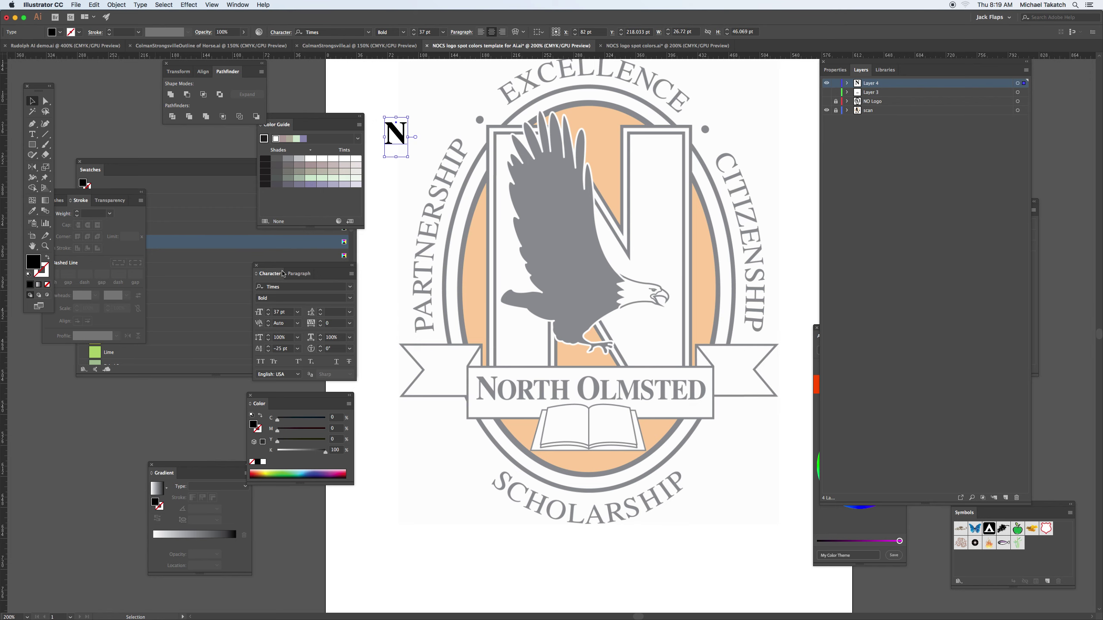
# Change the letter N's font to Impact
pyautogui.click(341, 287)
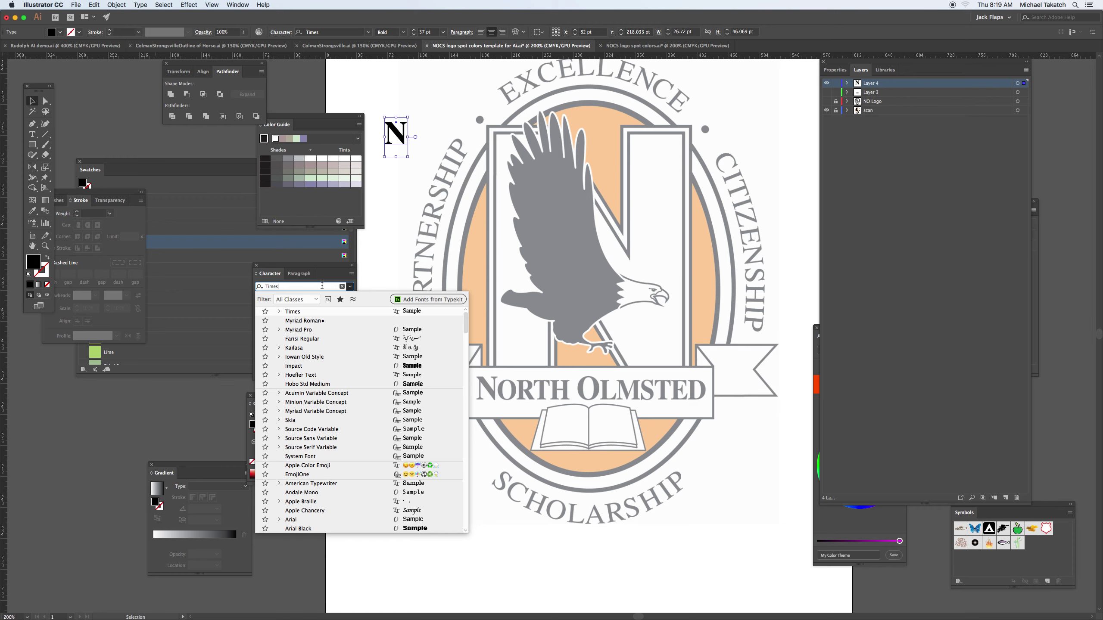
pyautogui.click(322, 286)
pyautogui.write('impa')
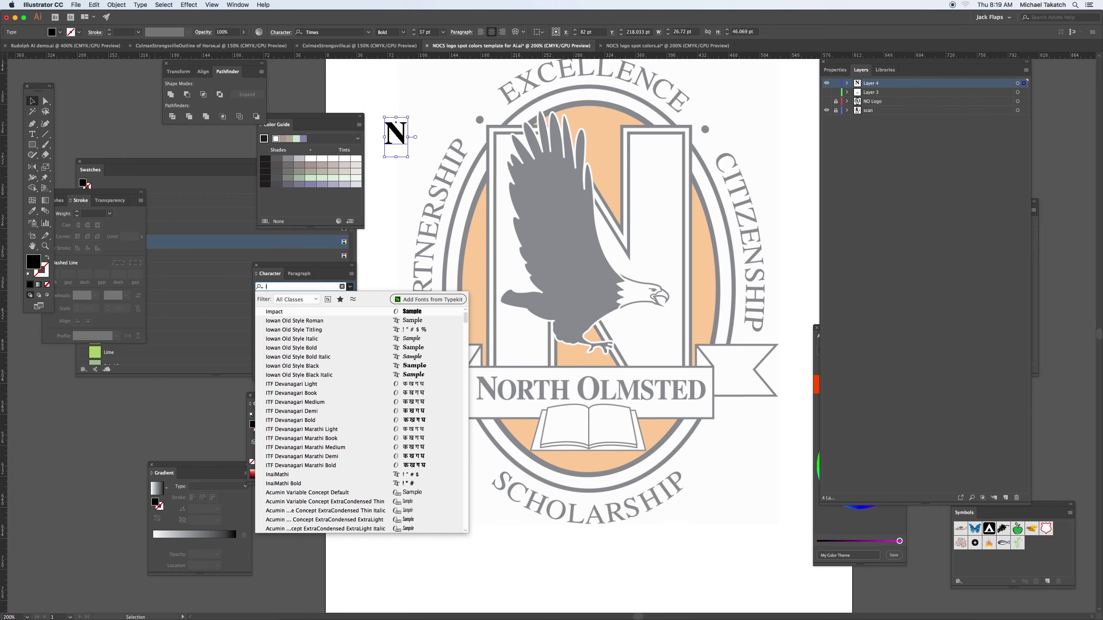
pyautogui.click(278, 312)
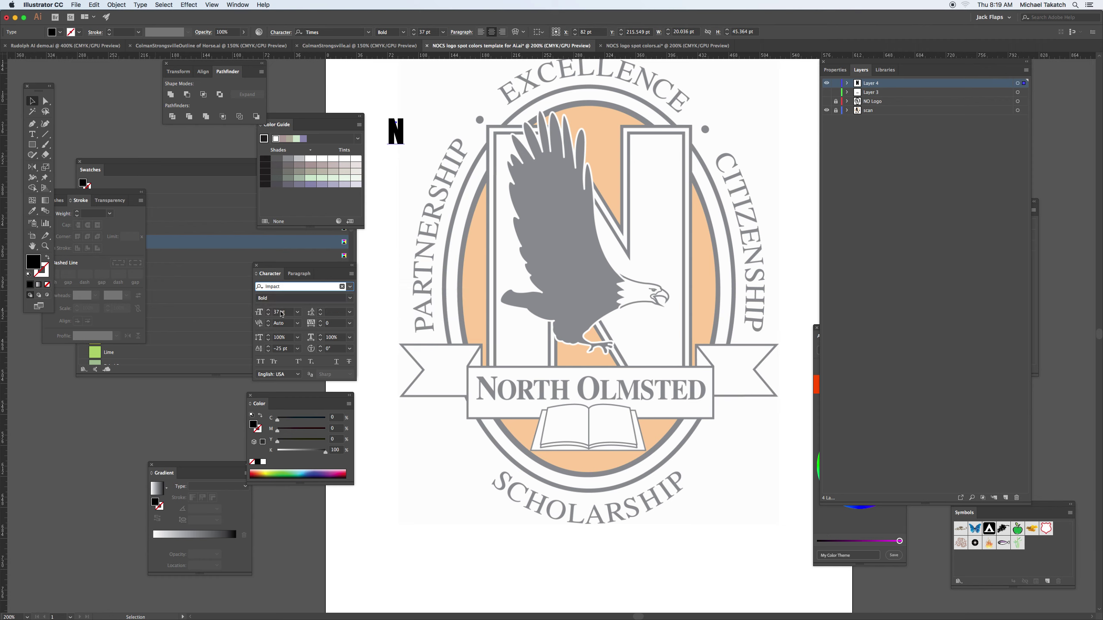
# Swap the N's fill and stroke, and enlarge the letter over the scanned N
pyautogui.click(47, 258)
pyautogui.moveTo(398, 138); pyautogui.dragTo(711, 507)
pyautogui.moveTo(673, 395); pyautogui.dragTo(659, 377)
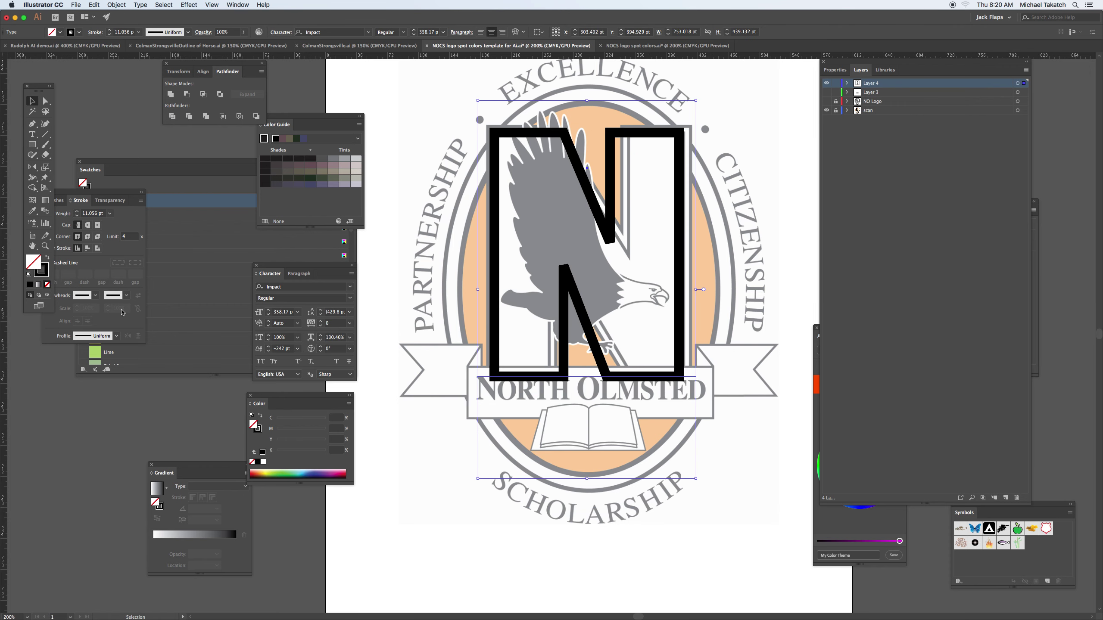
# Set the N's stroke weight to 0.5 pt and scale the letter to line up with the scanned N's inner outline
pyautogui.click(109, 213)
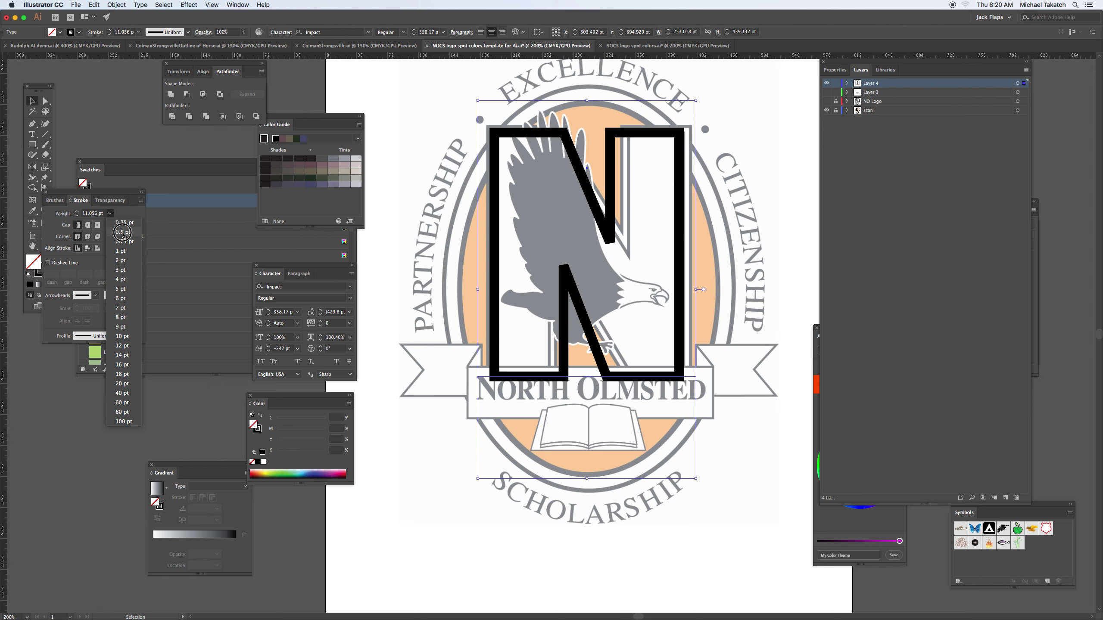
pyautogui.click(125, 235)
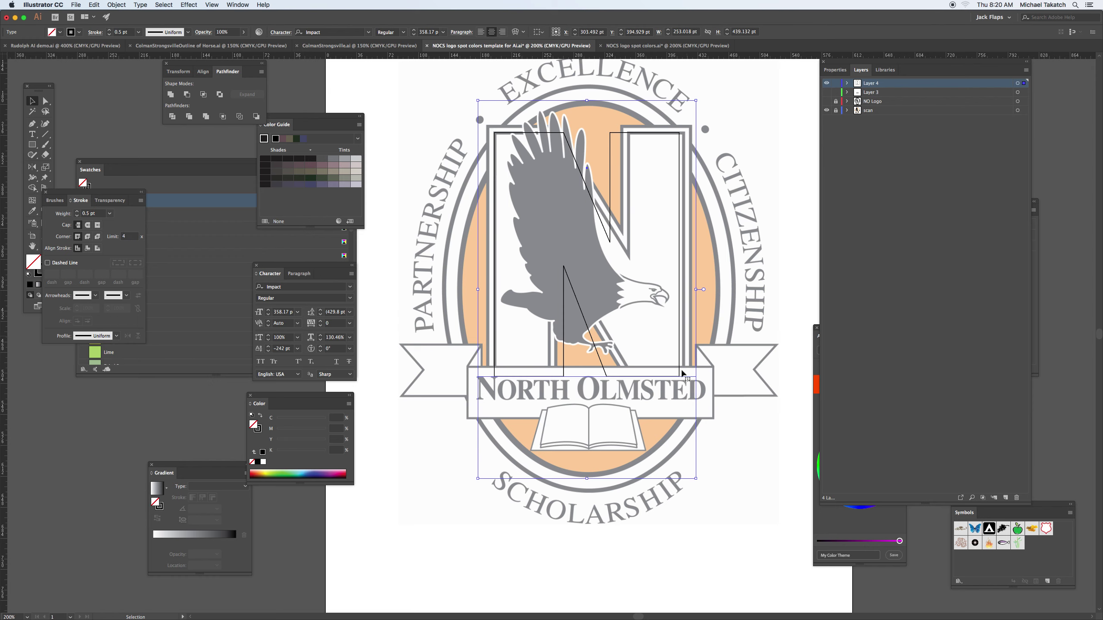
pyautogui.moveTo(698, 479); pyautogui.dragTo(700, 506)
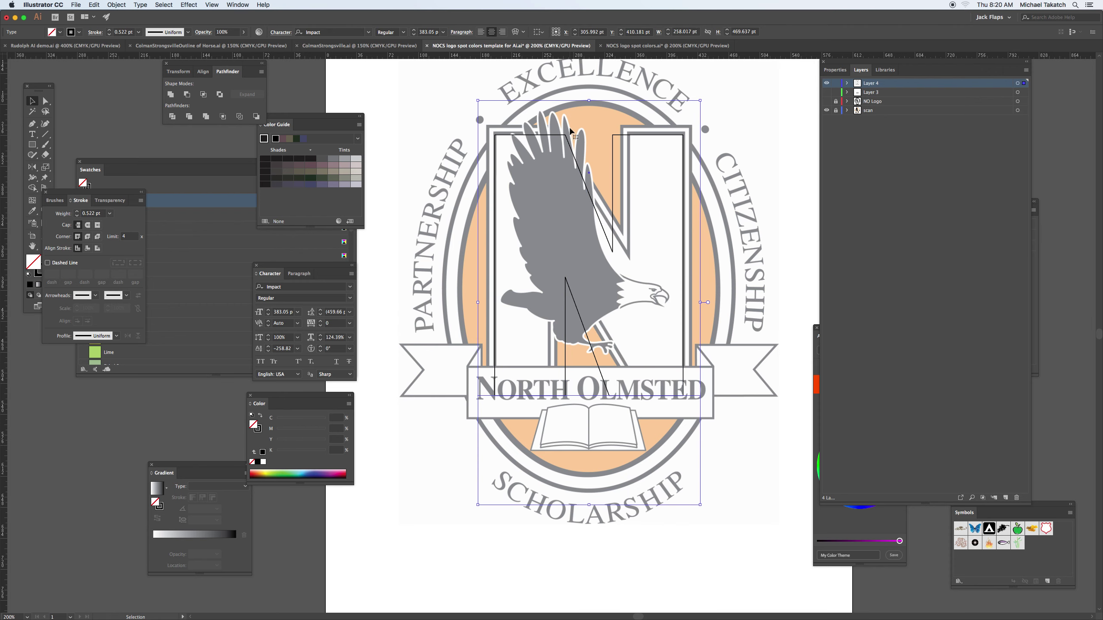
# Convert the N to outlines and shift the anchor points around its upper notch to match the scan
pyautogui.click(142, 5)
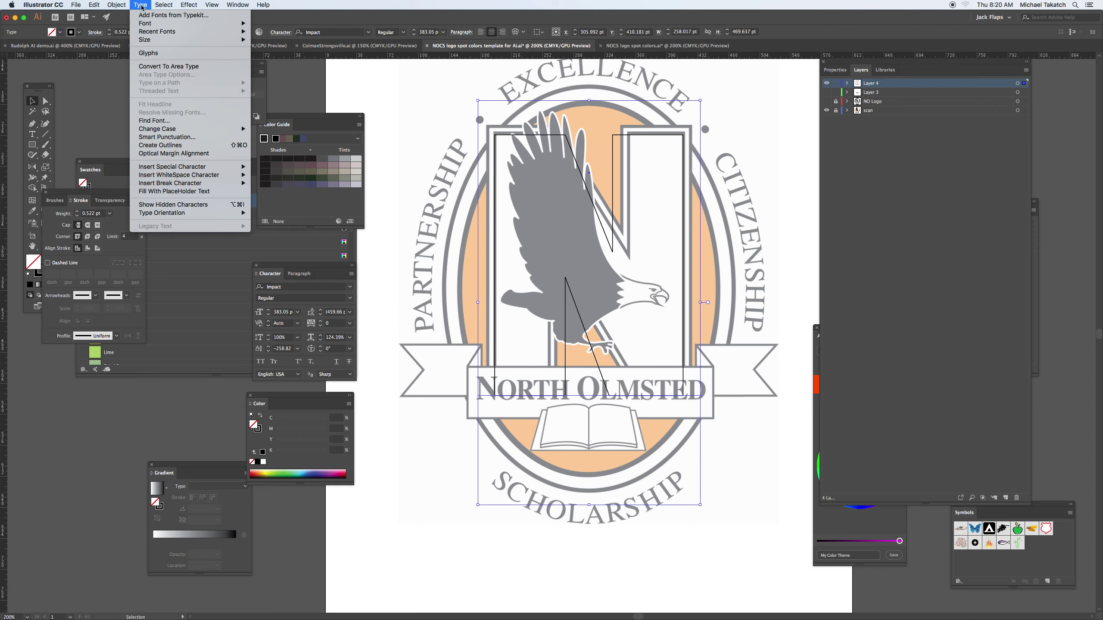
pyautogui.click(160, 146)
pyautogui.click(46, 101)
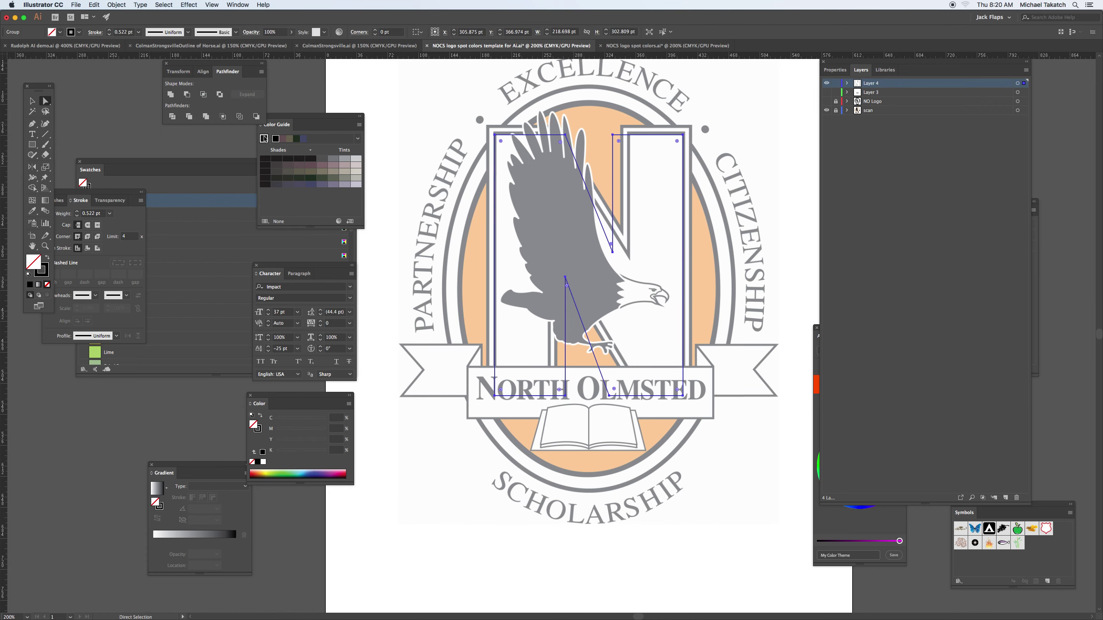
pyautogui.click(561, 142)
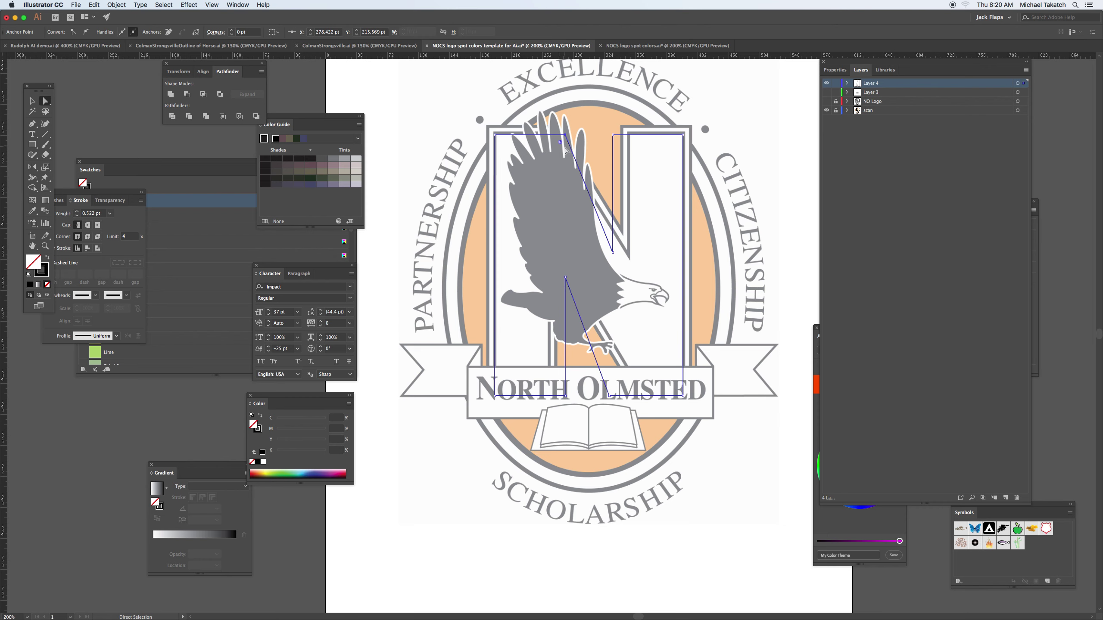
pyautogui.press('Left')
pyautogui.press('Left')
pyautogui.press('Left')
pyautogui.press('Left')
pyautogui.press('Left')
pyautogui.press('Left')
pyautogui.press('Left')
pyautogui.click(617, 263)
pyautogui.moveTo(615, 255); pyautogui.dragTo(629, 255)
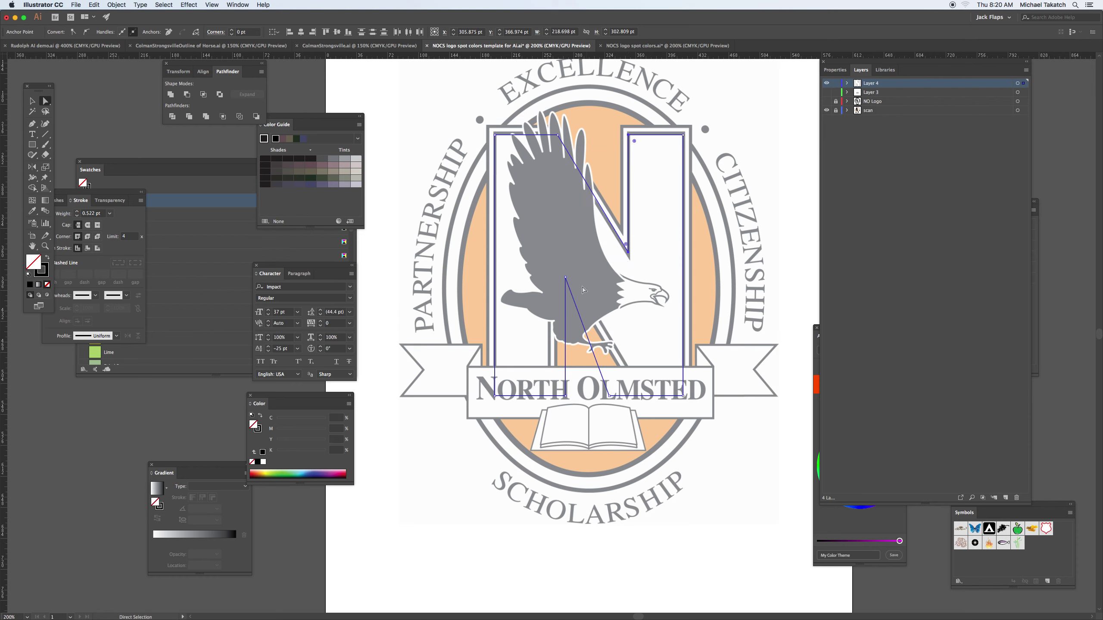
# Move the anchor points of the N's lower notch and the diagonal's top corner to follow the scanned diagonal
pyautogui.moveTo(566, 277)
pyautogui.mouseDown()
pyautogui.moveTo(555, 277)
pyautogui.moveTo(565, 276)
pyautogui.moveTo(575, 419)
pyautogui.moveTo(564, 397)
pyautogui.moveTo(551, 398)
pyautogui.moveTo(645, 397)
pyautogui.mouseUp()
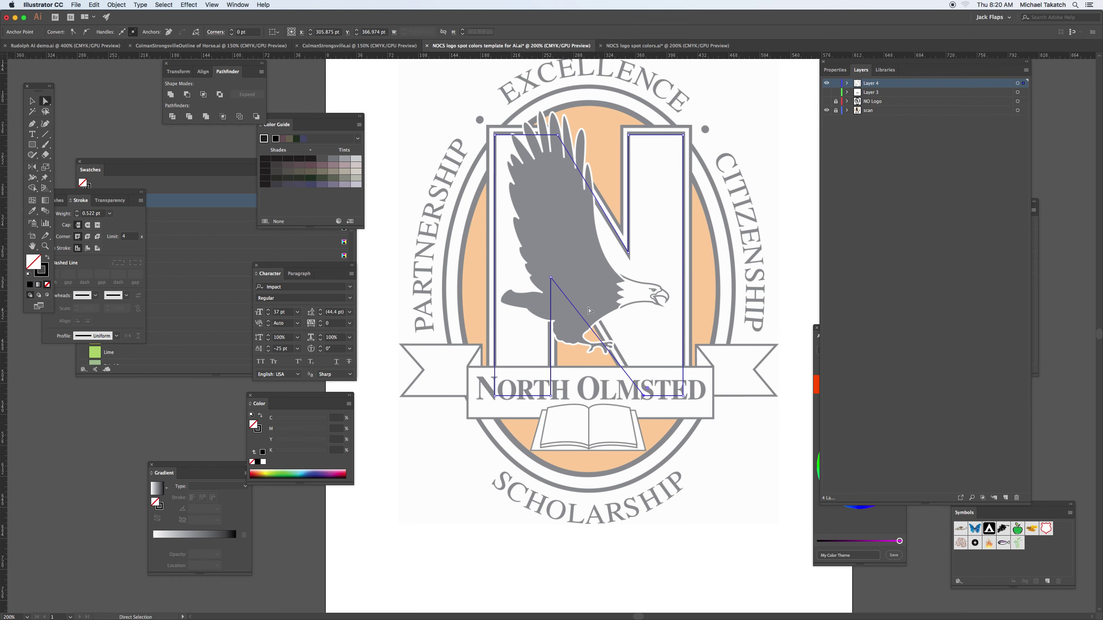
pyautogui.moveTo(551, 277); pyautogui.dragTo(550, 242)
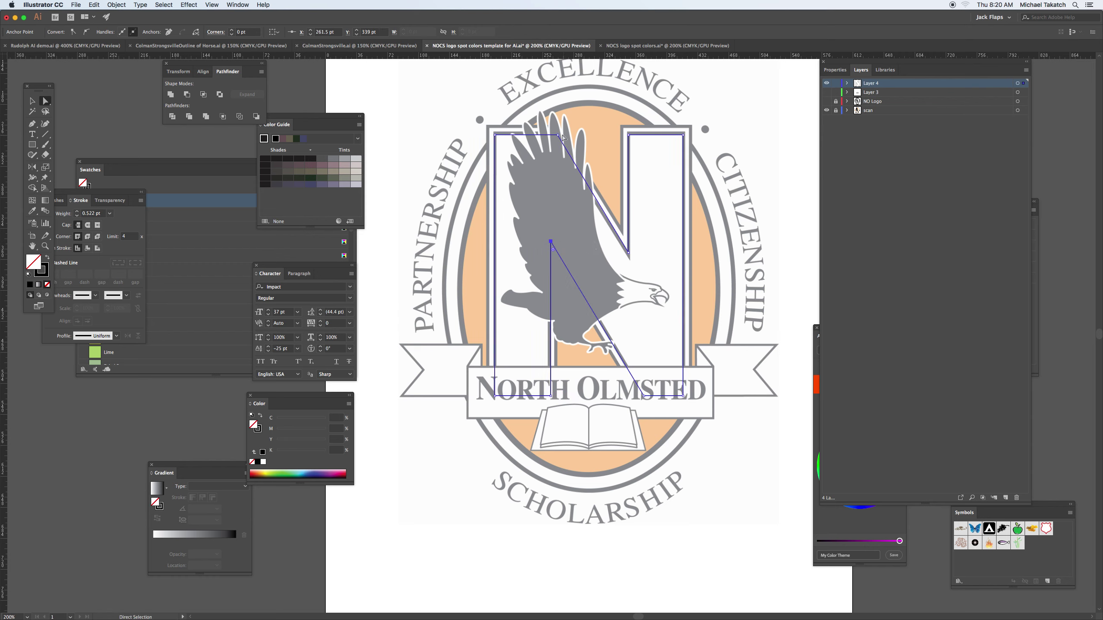
pyautogui.moveTo(559, 136); pyautogui.dragTo(555, 137)
# Set the N outline's stroke weight to 4 pt
pyautogui.click(97, 214)
pyautogui.write('4')
pyautogui.press('Return')
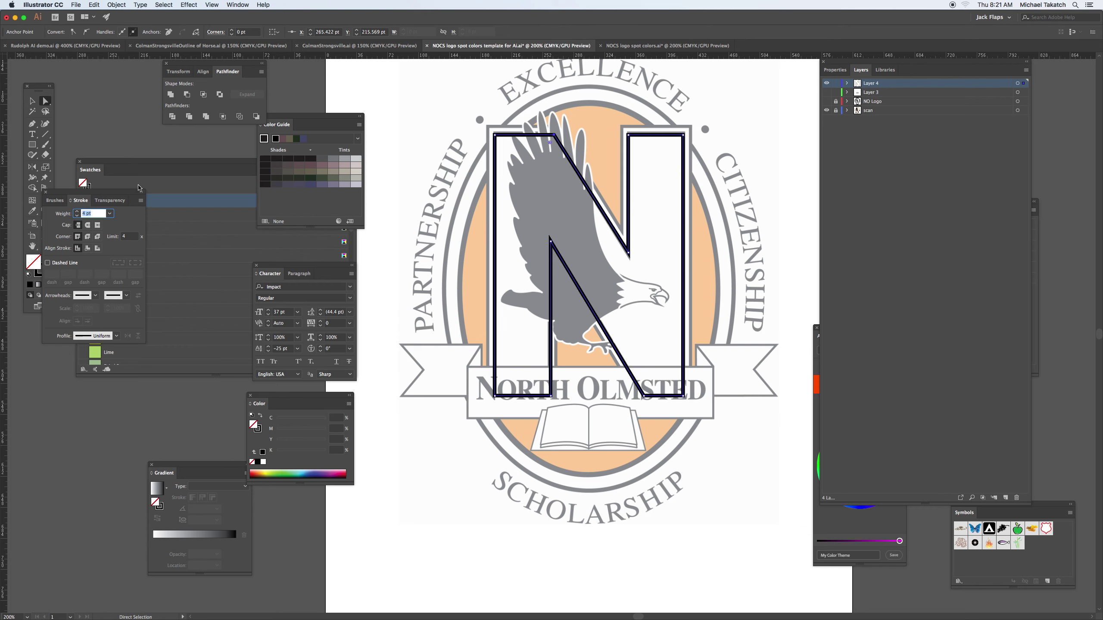
pyautogui.click(32, 100)
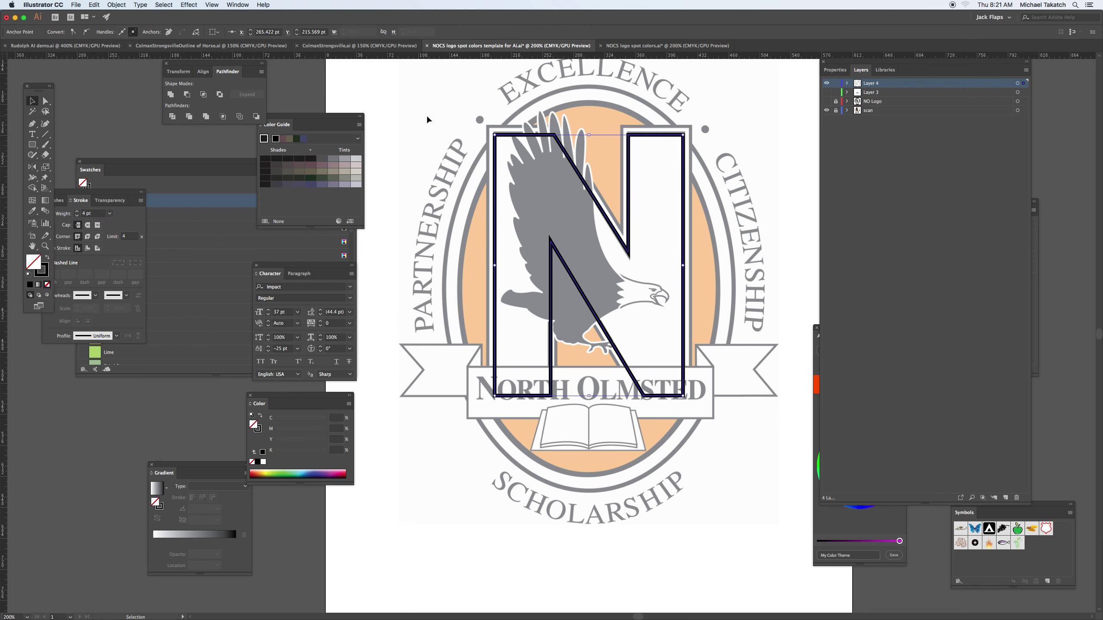
# Add an outer outline around the N with Offset Path, using a 12 pt offset and miter joins
pyautogui.click(512, 135)
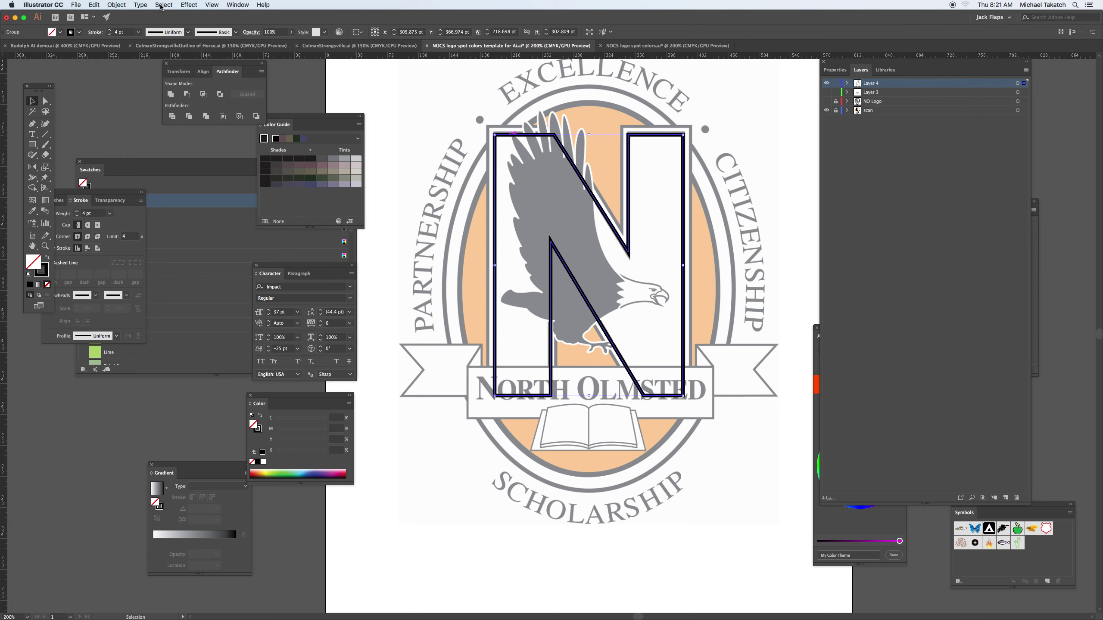
pyautogui.click(117, 5)
pyautogui.moveTo(152, 188)
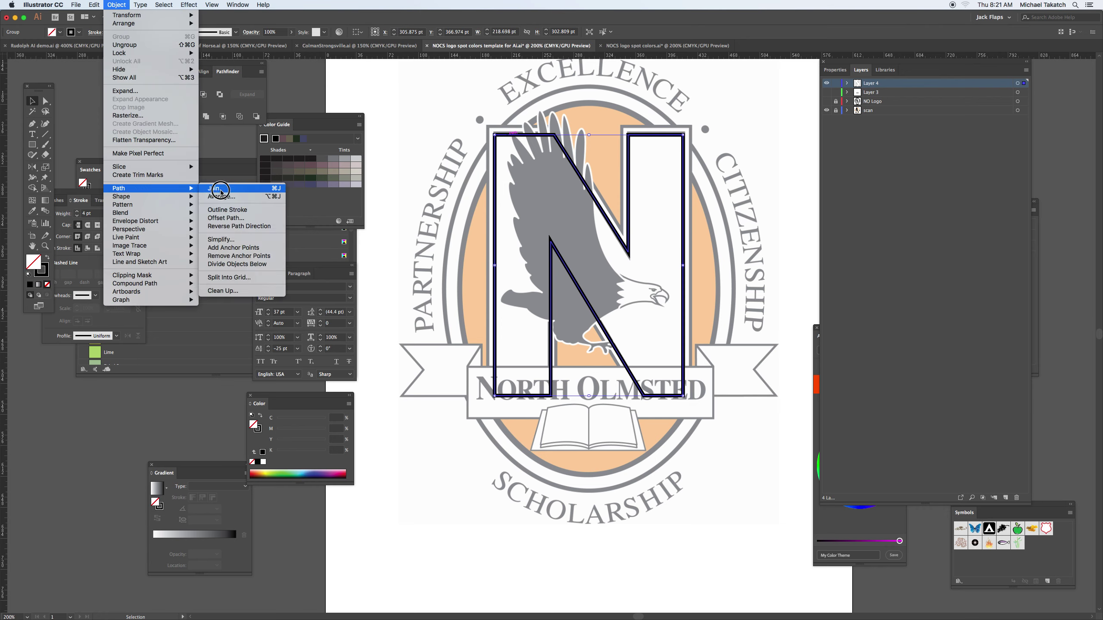
pyautogui.click(243, 218)
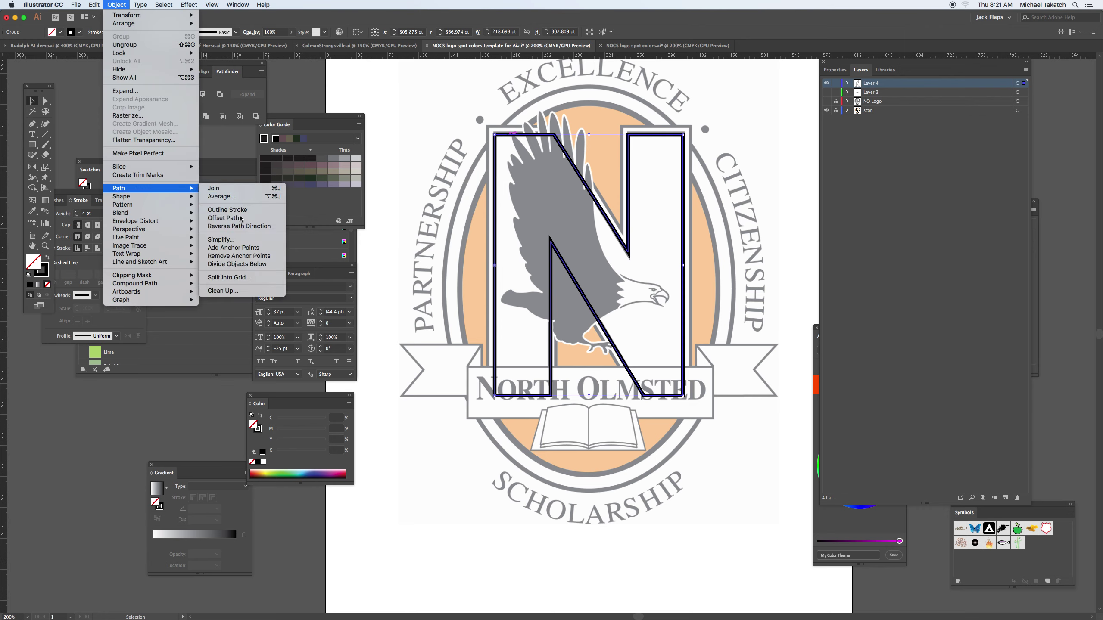
pyautogui.click(388, 204)
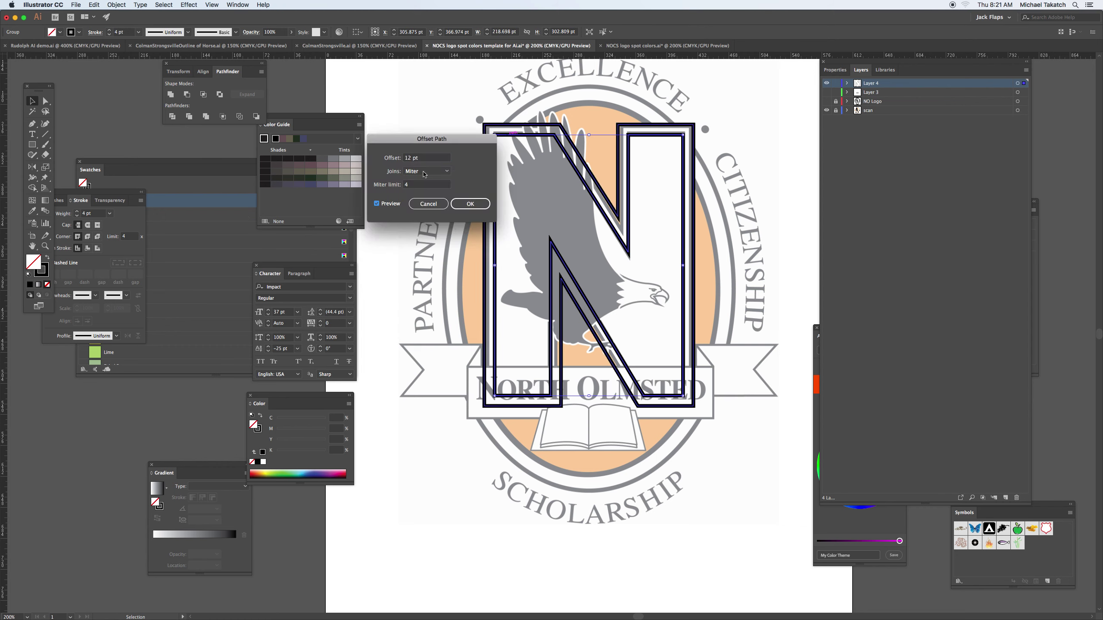
pyautogui.click(470, 204)
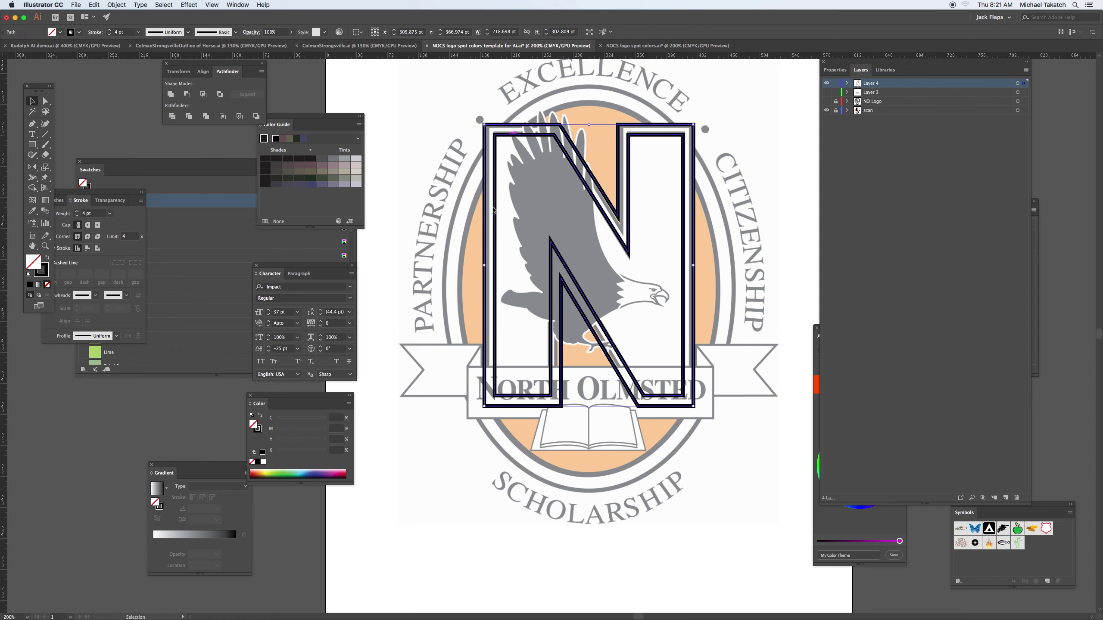
# Show Layer 3 and the NO Logo layer, toggling layer visibility to compare the artwork with the scan
pyautogui.click(128, 8)
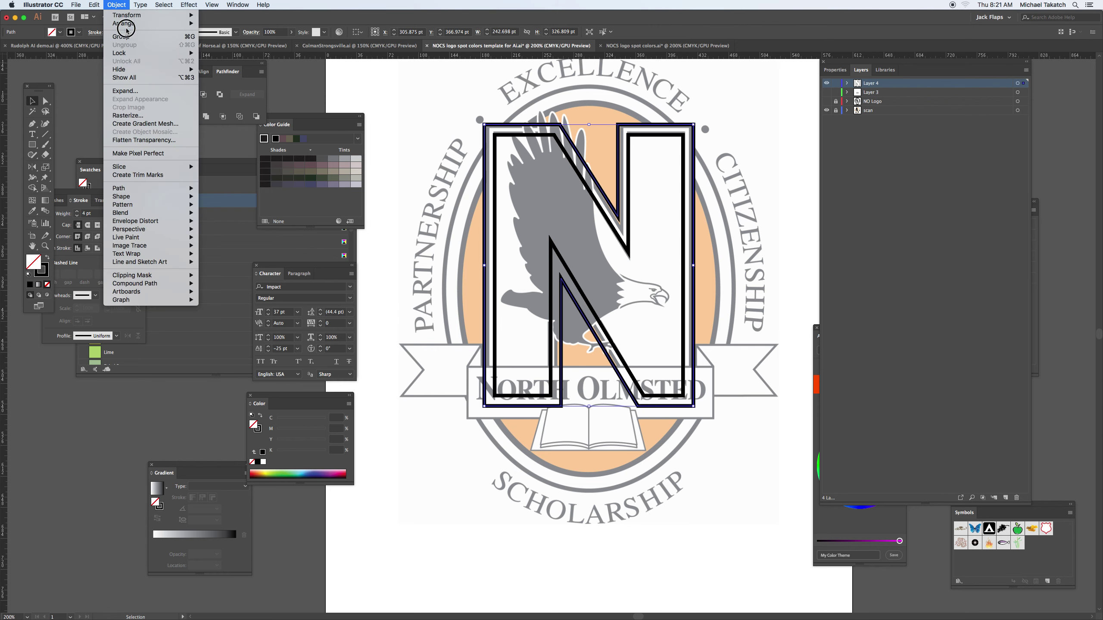
pyautogui.click(138, 80)
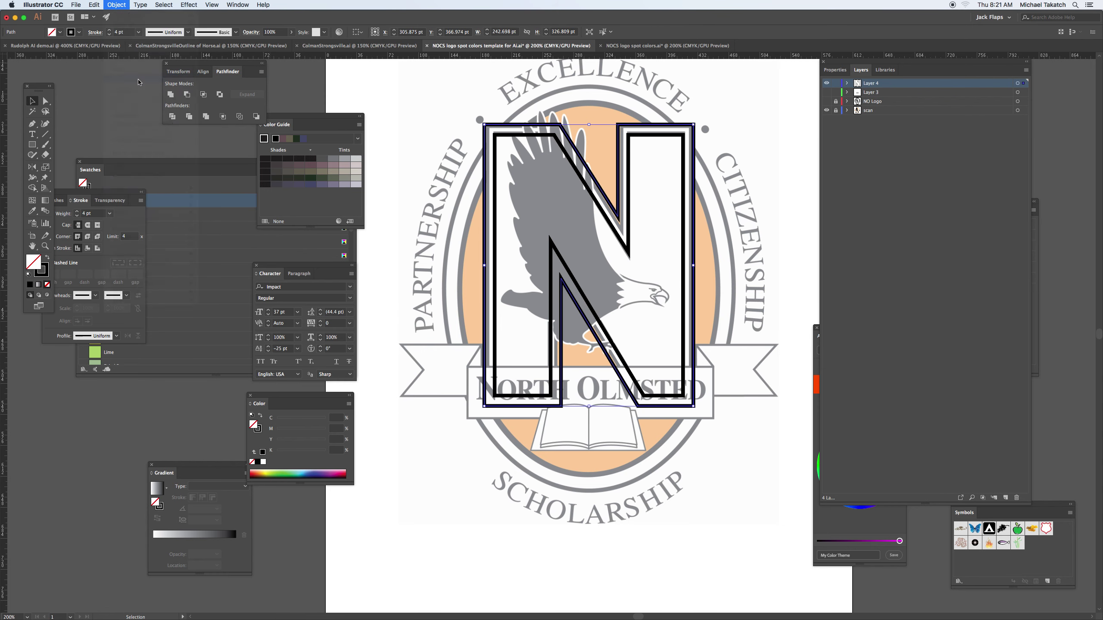
pyautogui.click(826, 92)
pyautogui.click(827, 101)
pyautogui.click(827, 111)
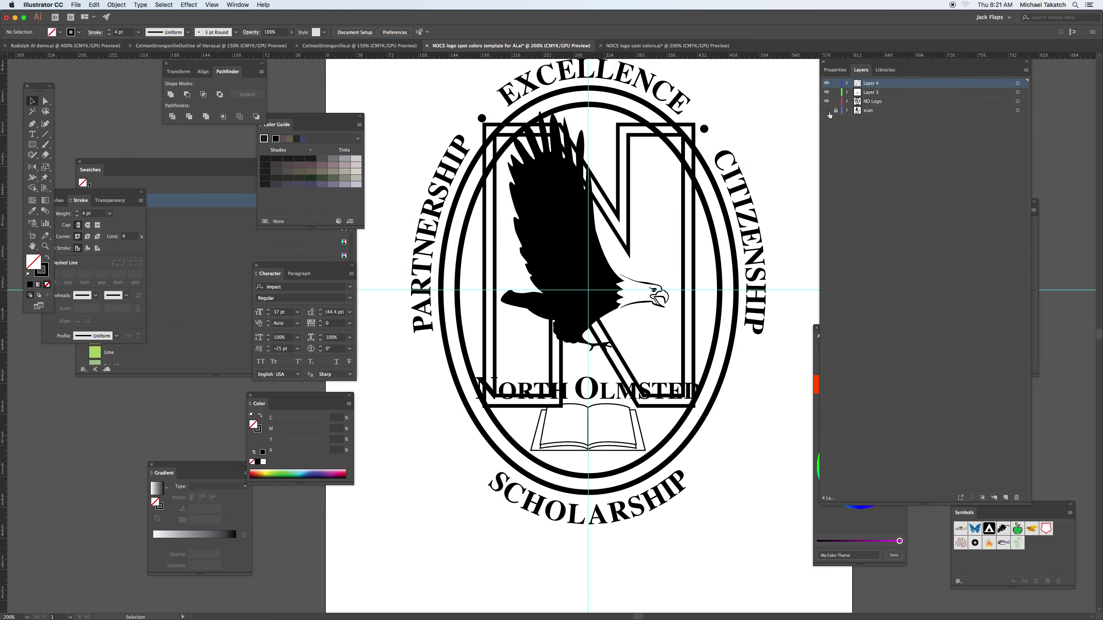
pyautogui.click(693, 204)
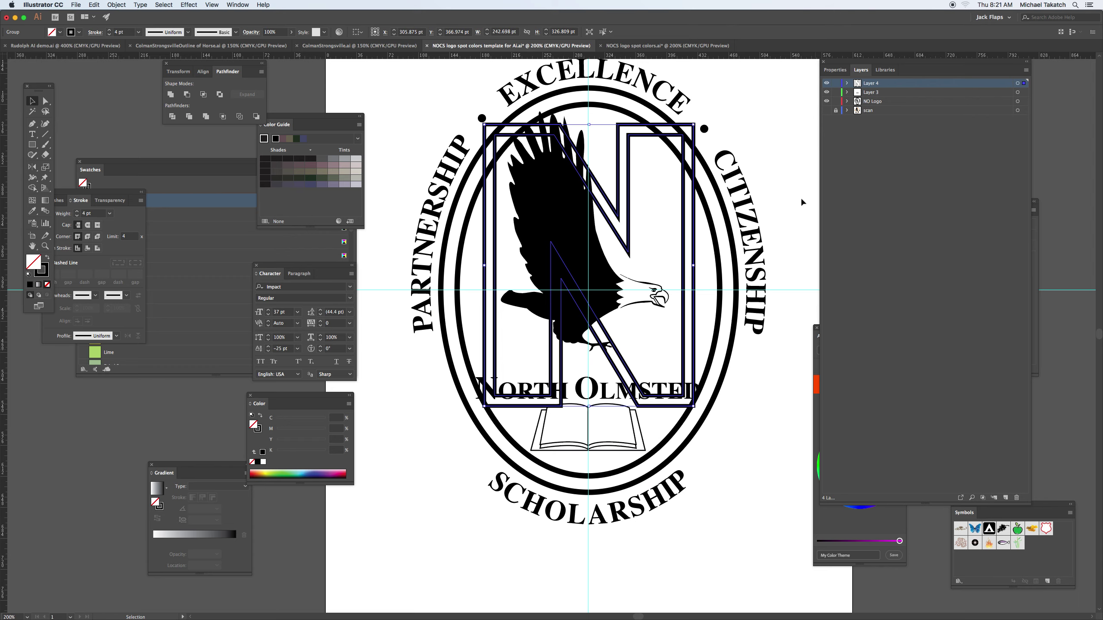
pyautogui.click(827, 110)
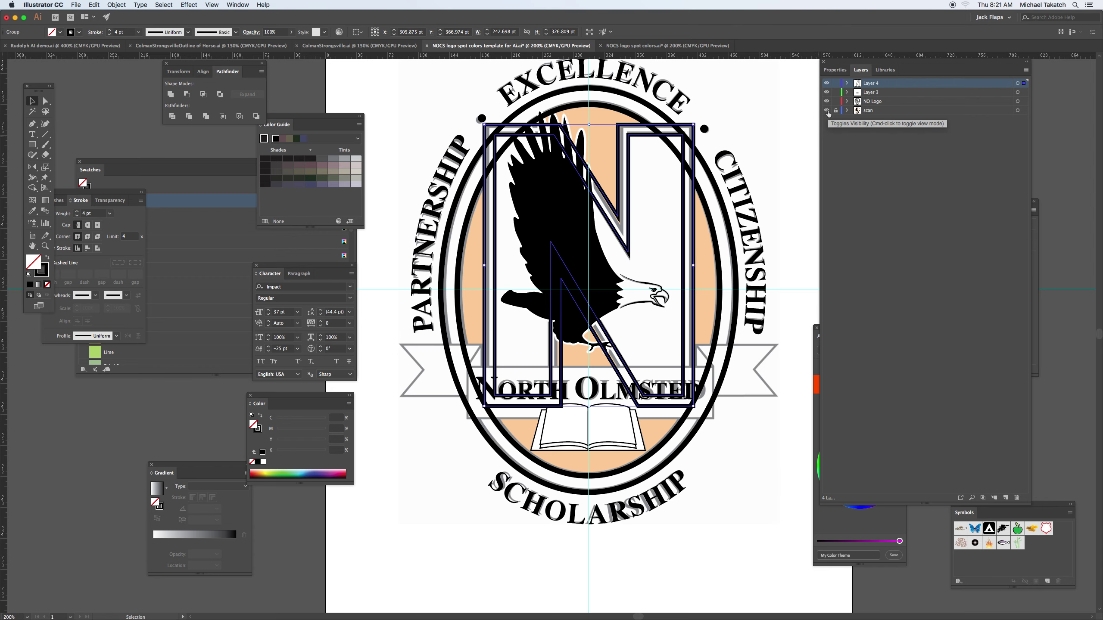
pyautogui.moveTo(826, 102); pyautogui.dragTo(827, 83)
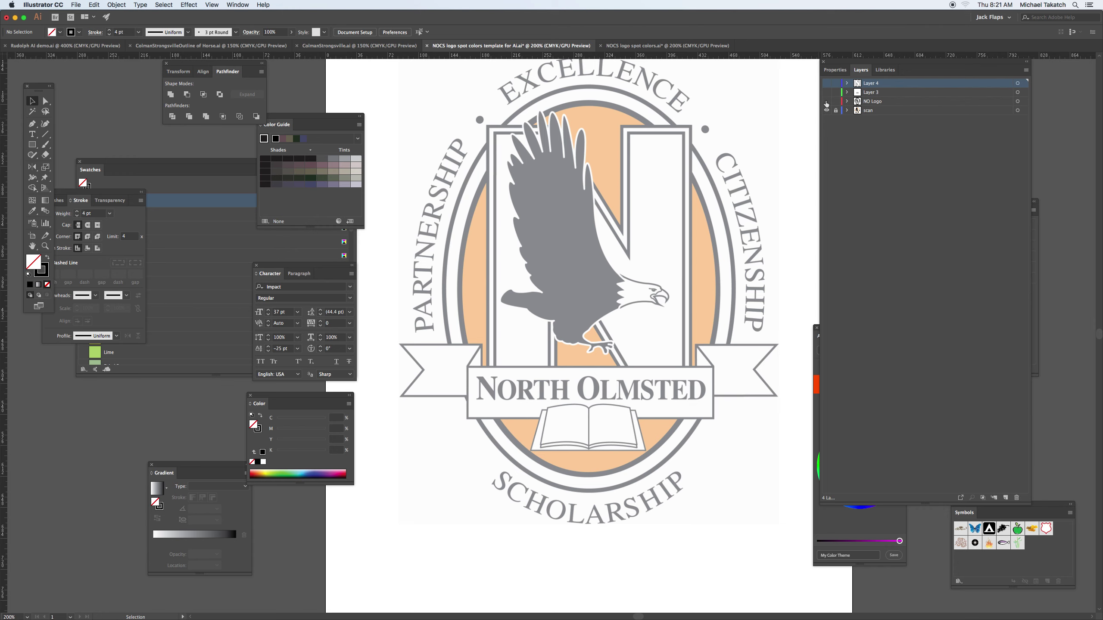
pyautogui.moveTo(828, 103); pyautogui.dragTo(827, 83)
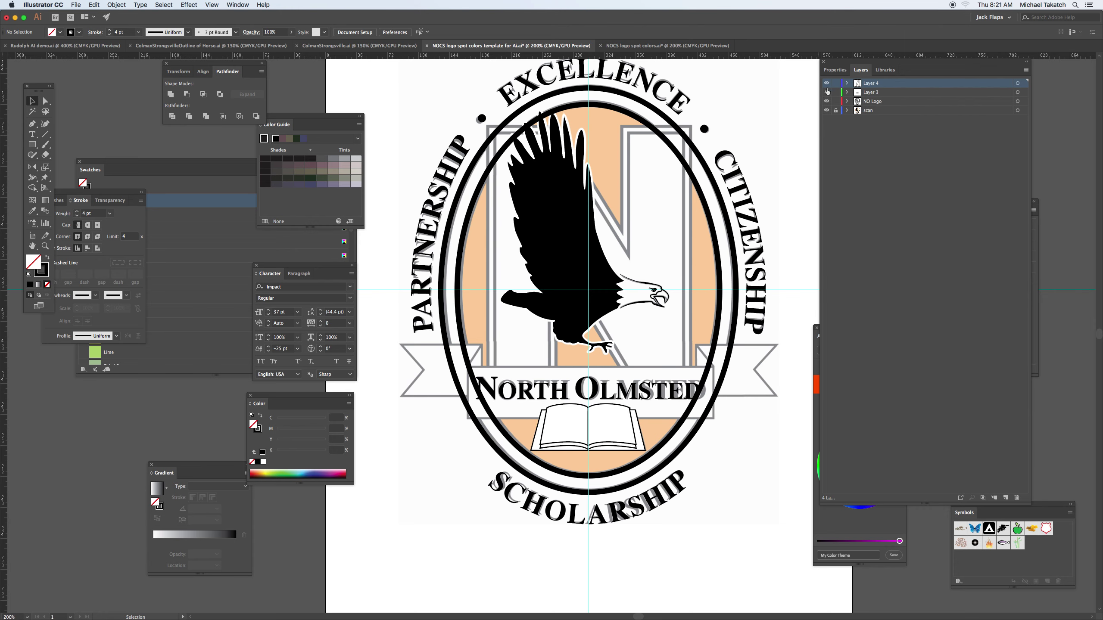
# Sample the scan's orange background with the Eyedropper and hide the scan layer
pyautogui.press('i')
pyautogui.click(601, 137)
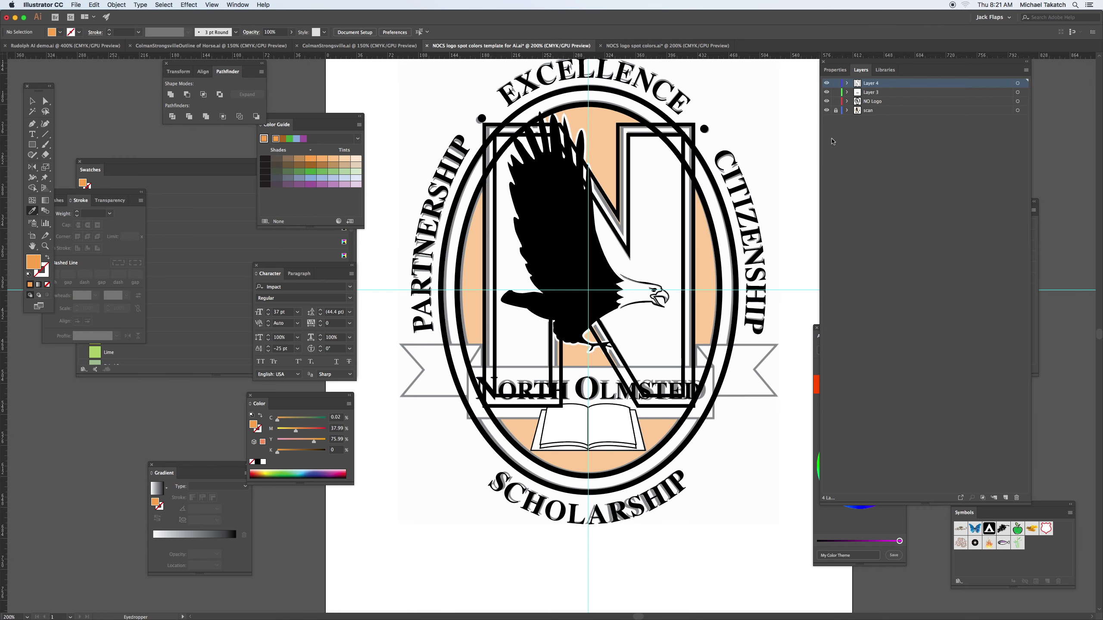
pyautogui.click(827, 111)
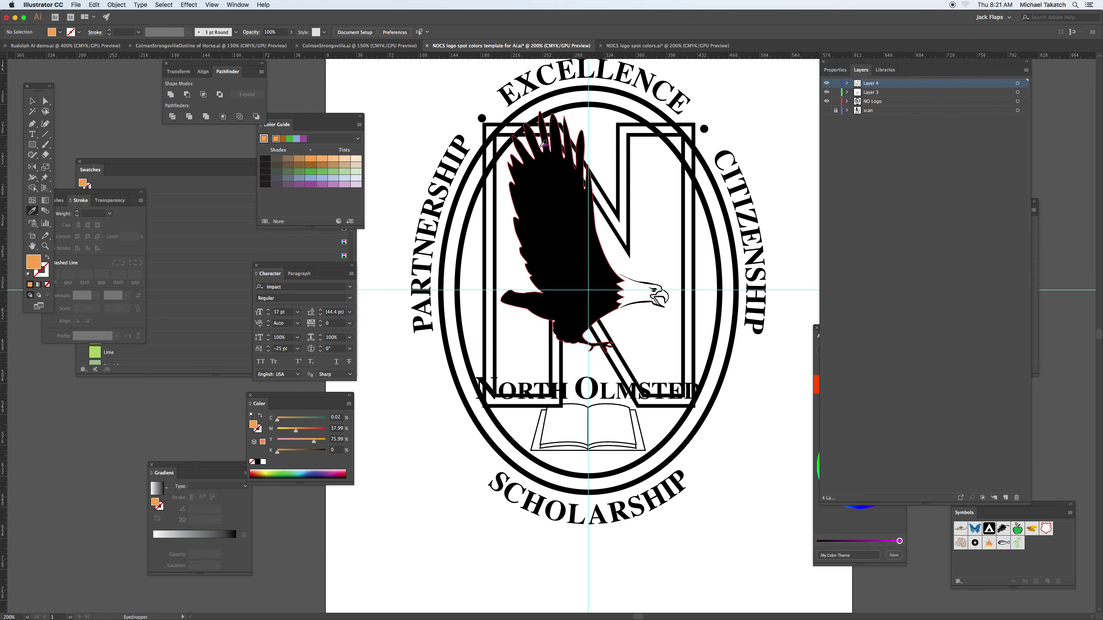
# Fill the inner ellipse on the NO Logo layer with the sampled orange
pyautogui.press('v')
pyautogui.click(565, 107)
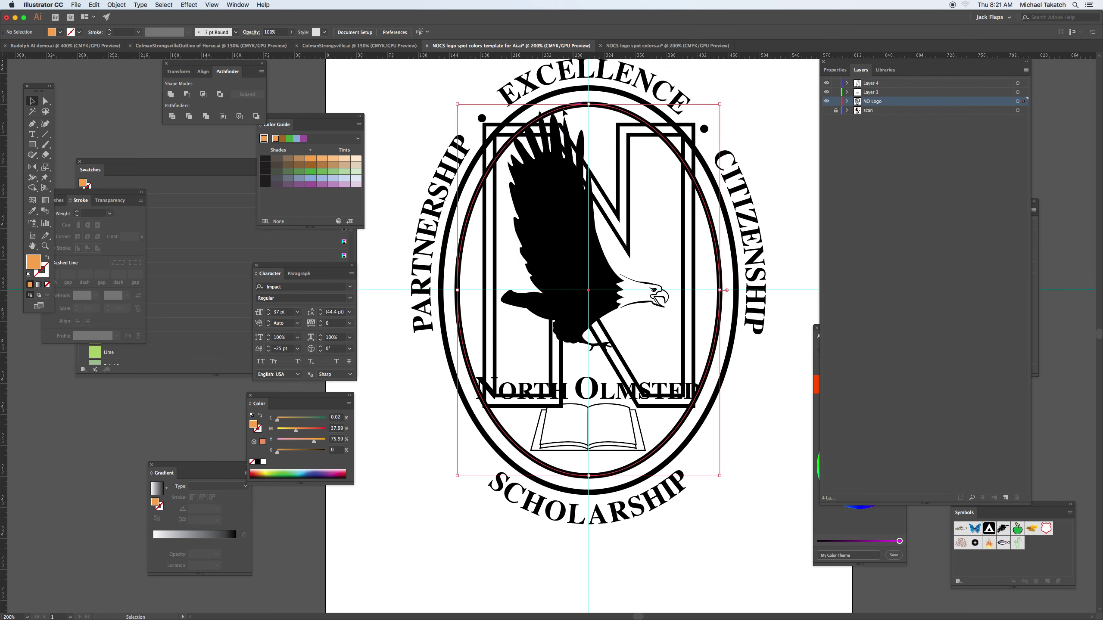
pyautogui.click(312, 160)
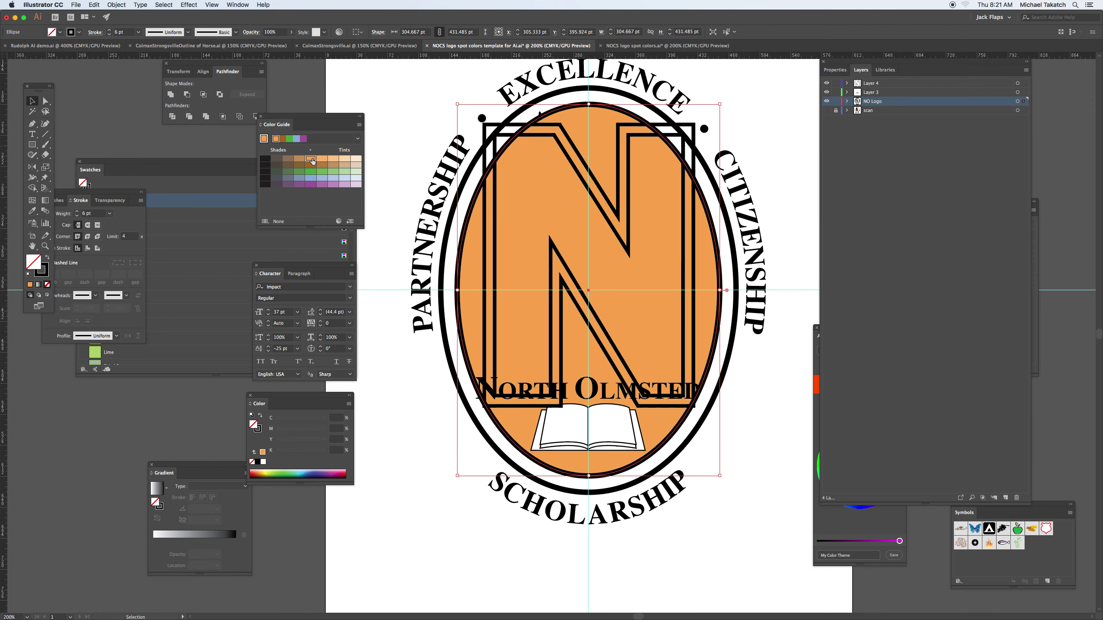
pyautogui.click(433, 144)
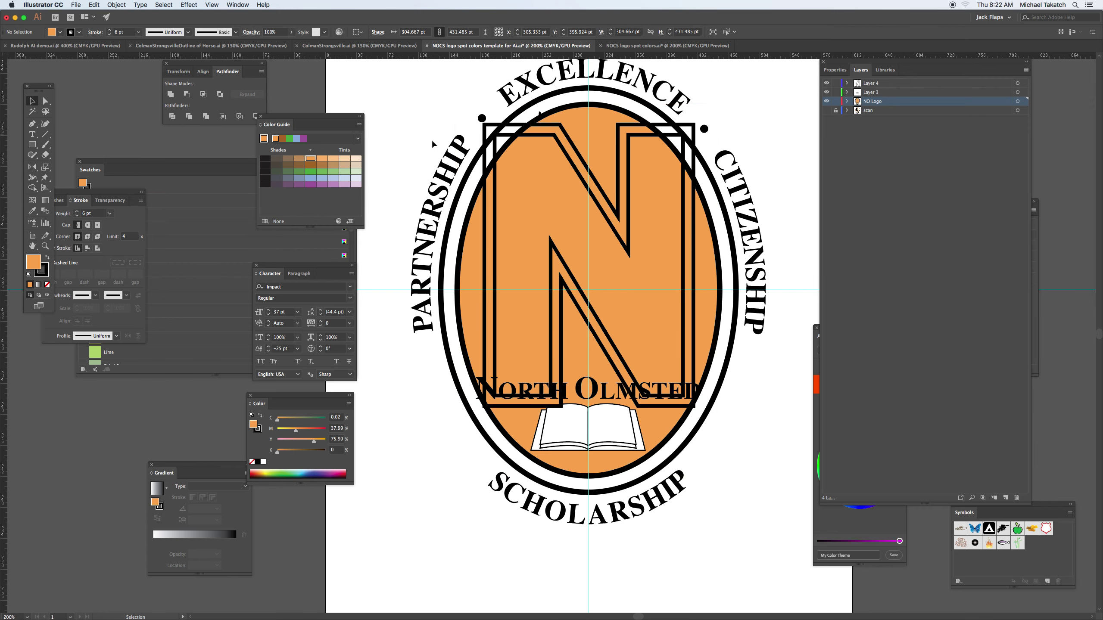
# Fill the outlined N group with white
pyautogui.click(563, 137)
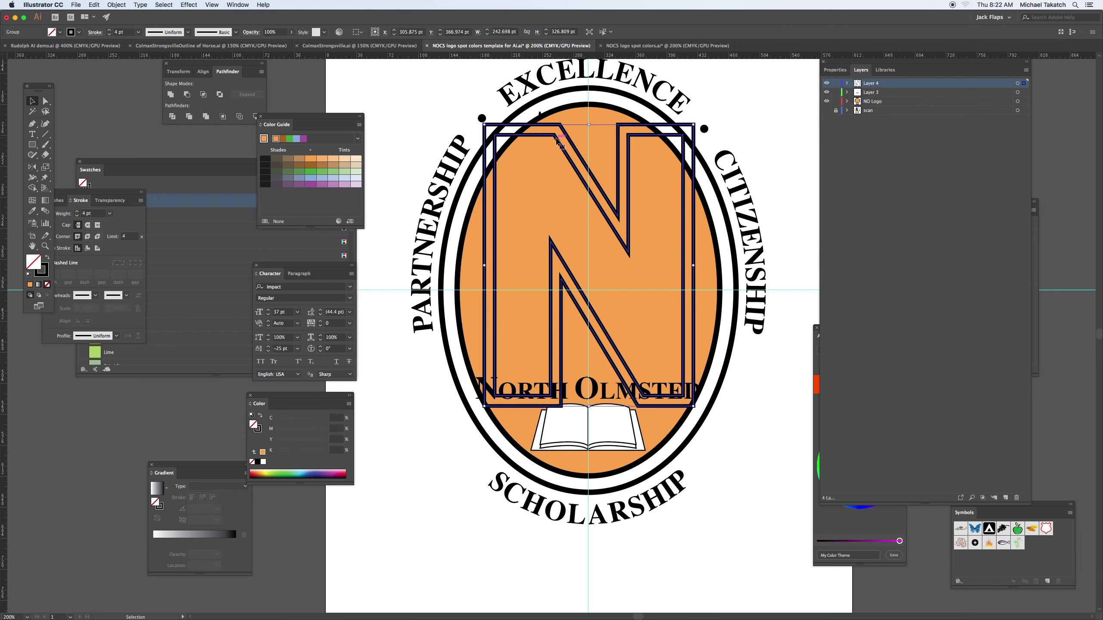
pyautogui.click(262, 464)
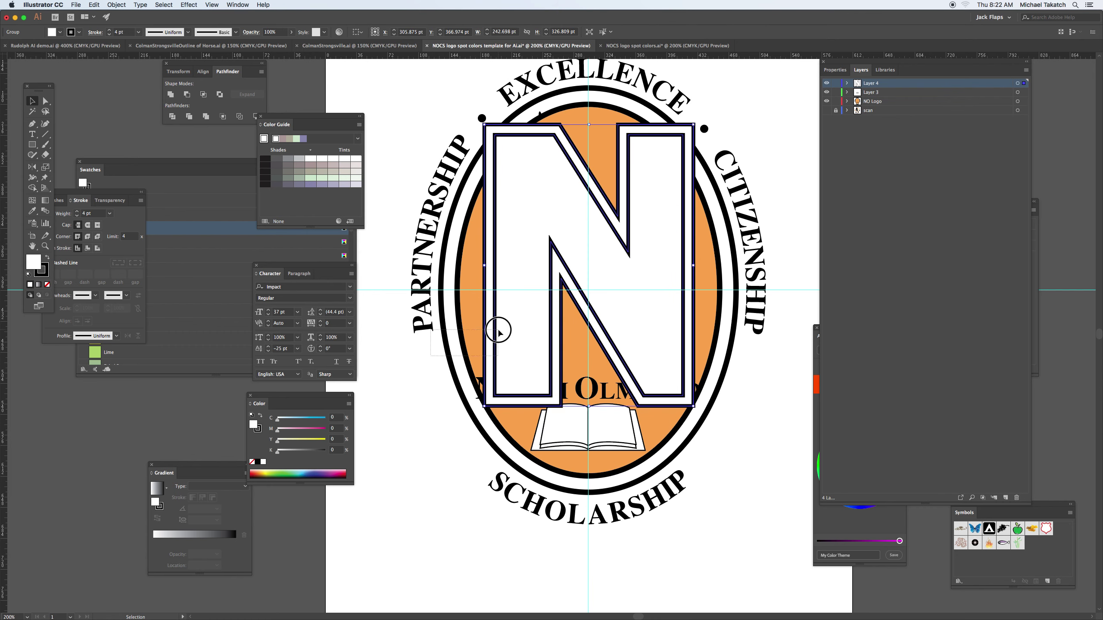
pyautogui.press('super+a')
pyautogui.press('a')
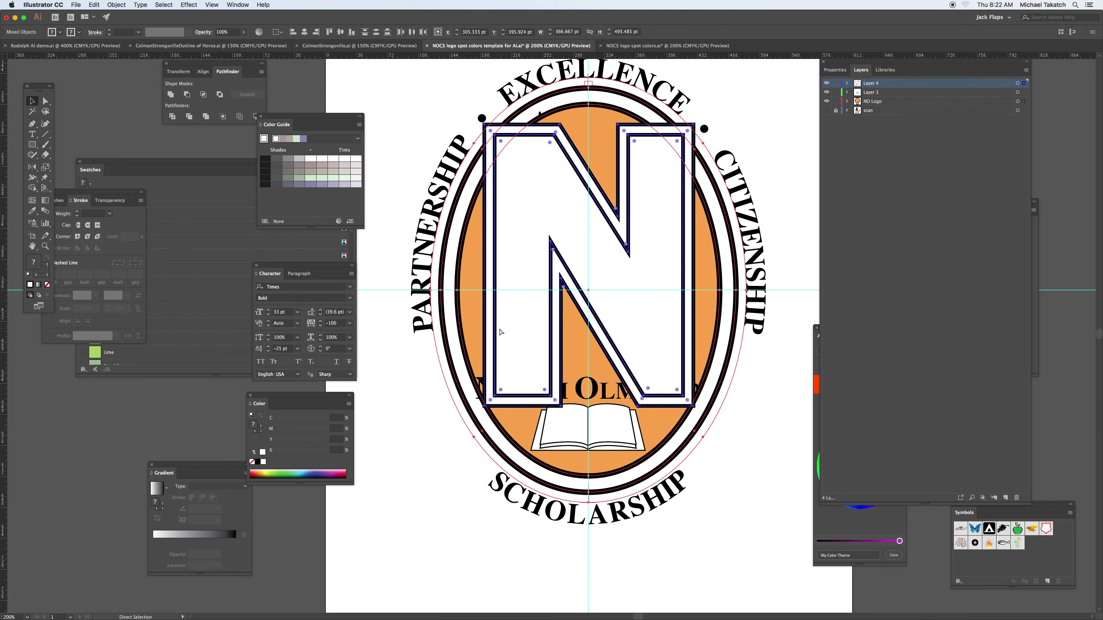
pyautogui.press('v')
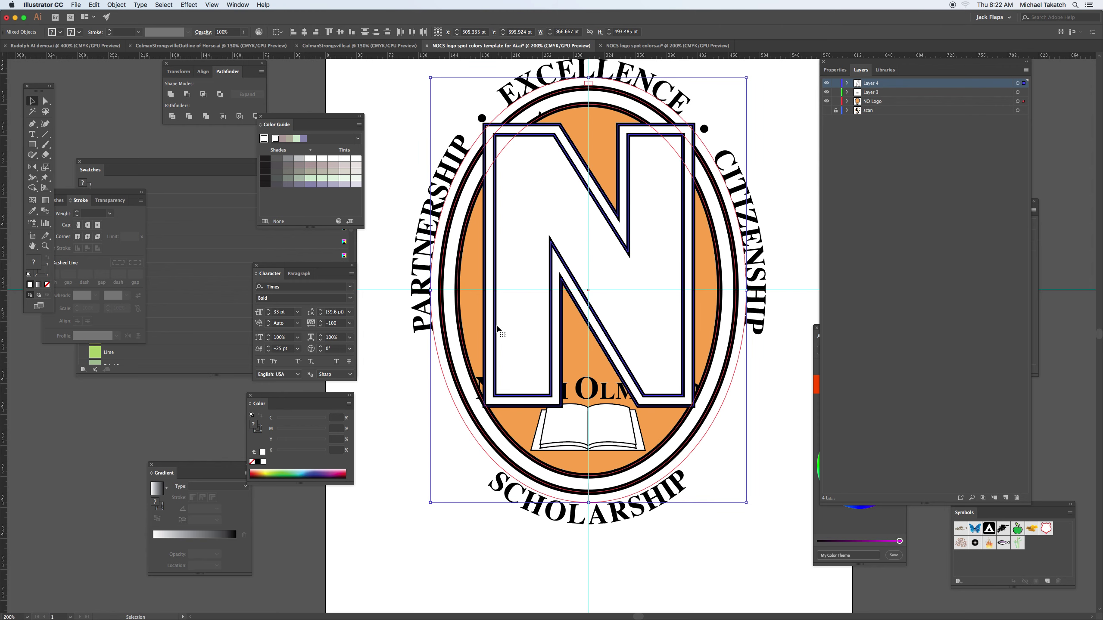
# Move Layer 4 below Layer 3 in the layer order, toggling layer visibility to check what each layer holds
pyautogui.click(827, 102)
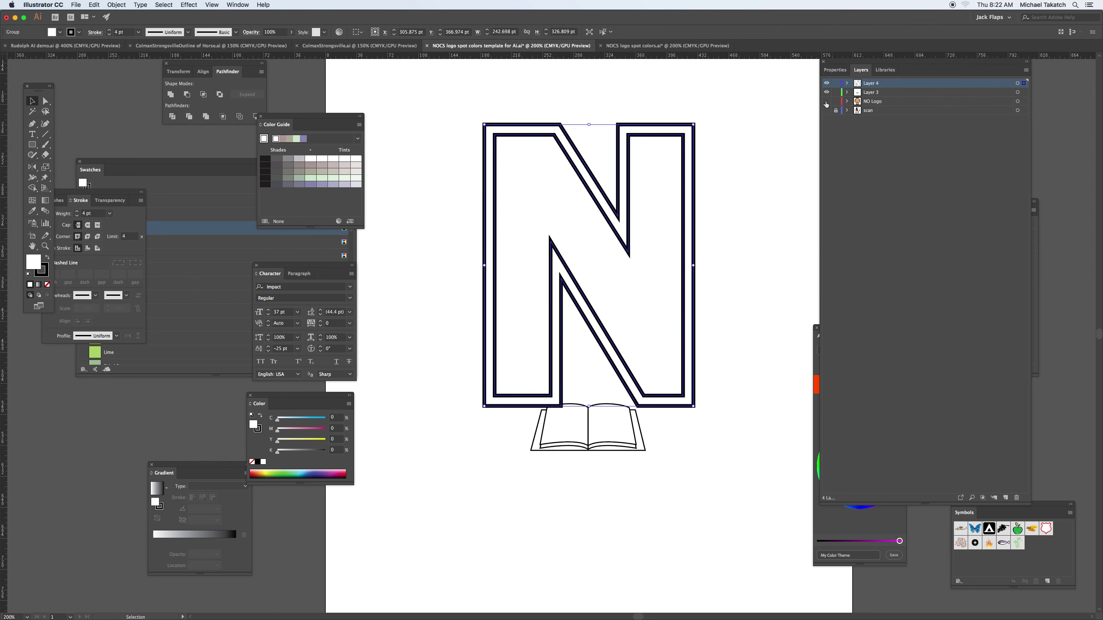
pyautogui.click(827, 102)
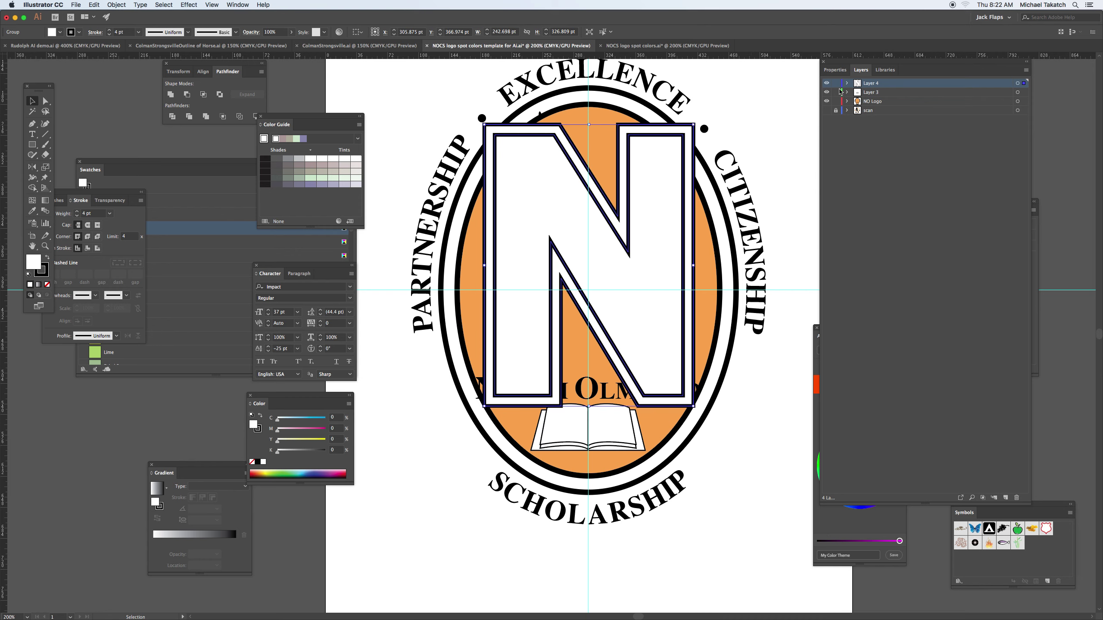
pyautogui.moveTo(894, 84); pyautogui.dragTo(892, 96)
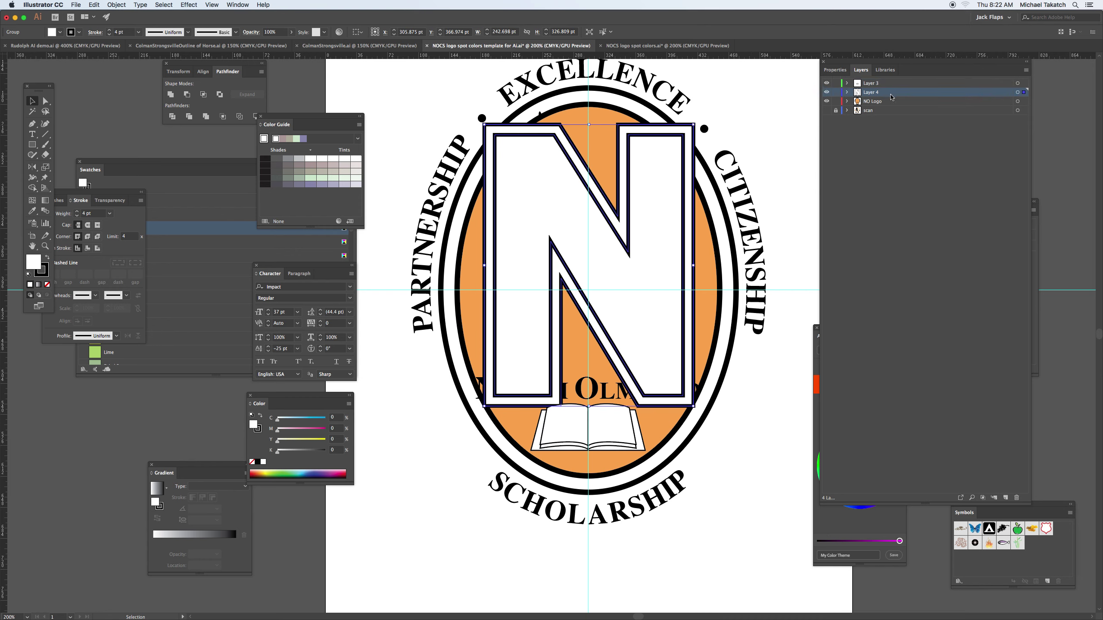
pyautogui.click(826, 86)
pyautogui.click(827, 86)
pyautogui.click(827, 101)
pyautogui.click(826, 101)
# Show all hidden objects to bring back the banner on Layer 3
pyautogui.click(116, 4)
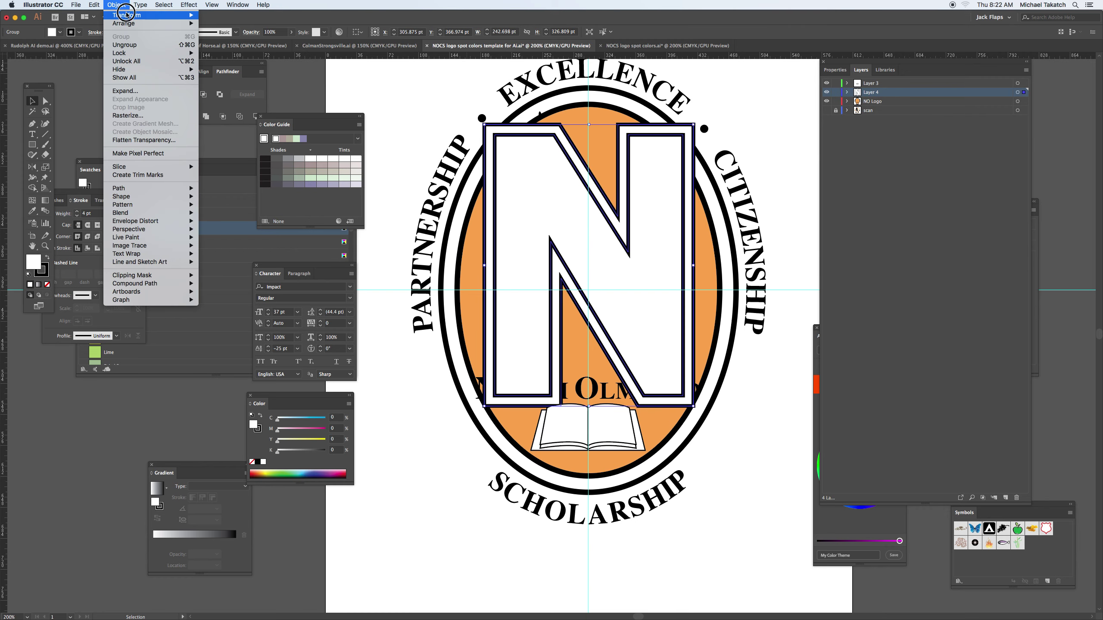
pyautogui.click(125, 78)
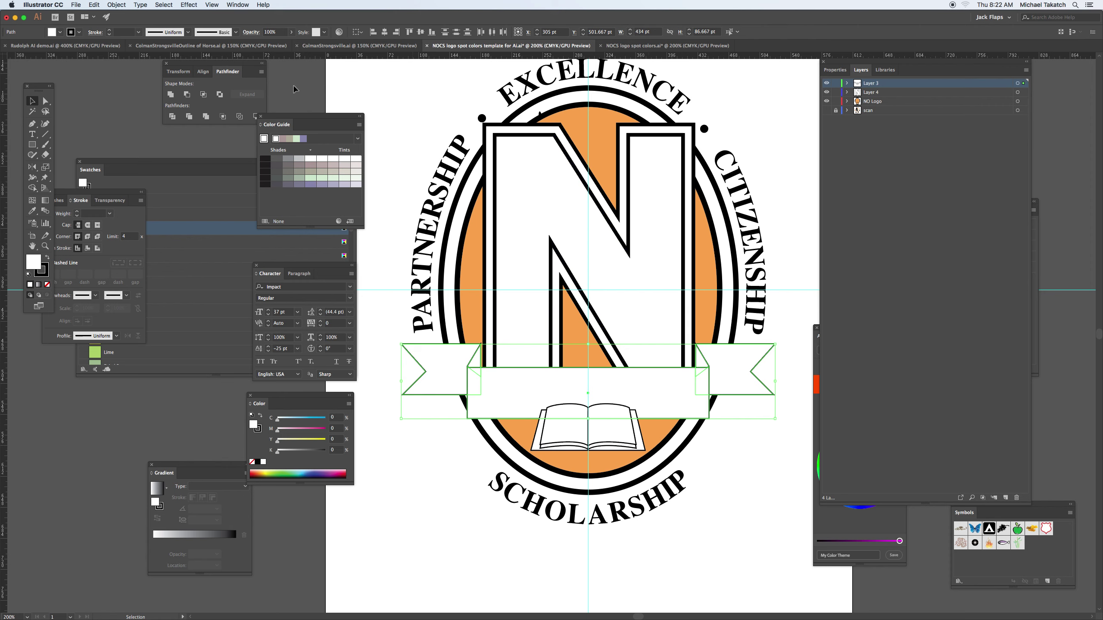
pyautogui.click(115, 5)
pyautogui.click(140, 55)
# Send the ellipse ring group behind the eagle on the NO Logo layer and cut the eagle
pyautogui.click(599, 123)
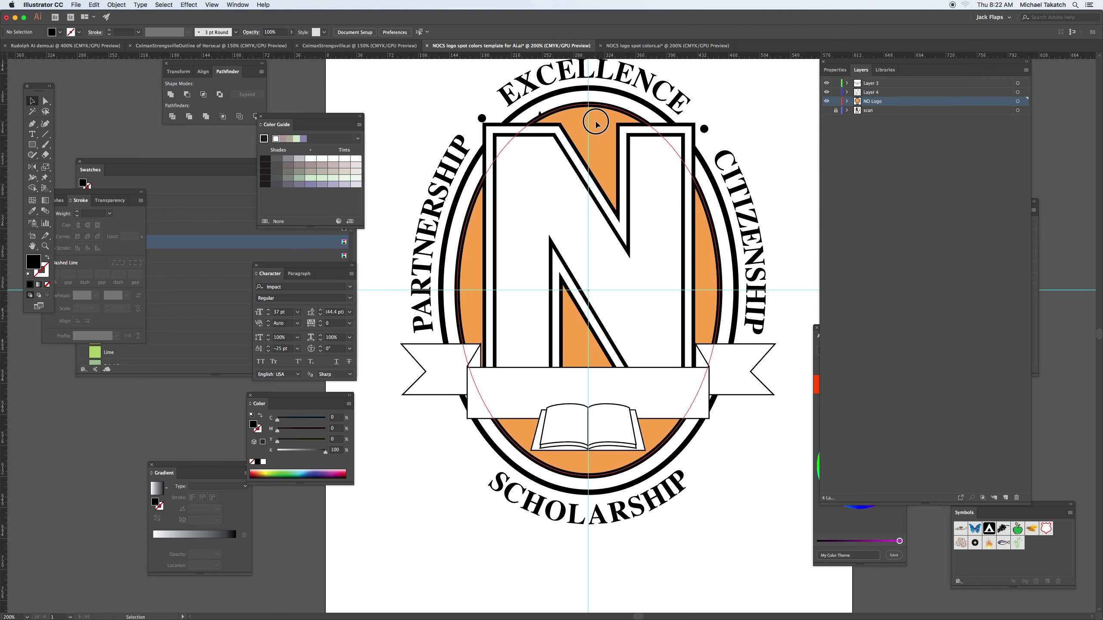
pyautogui.click(620, 94)
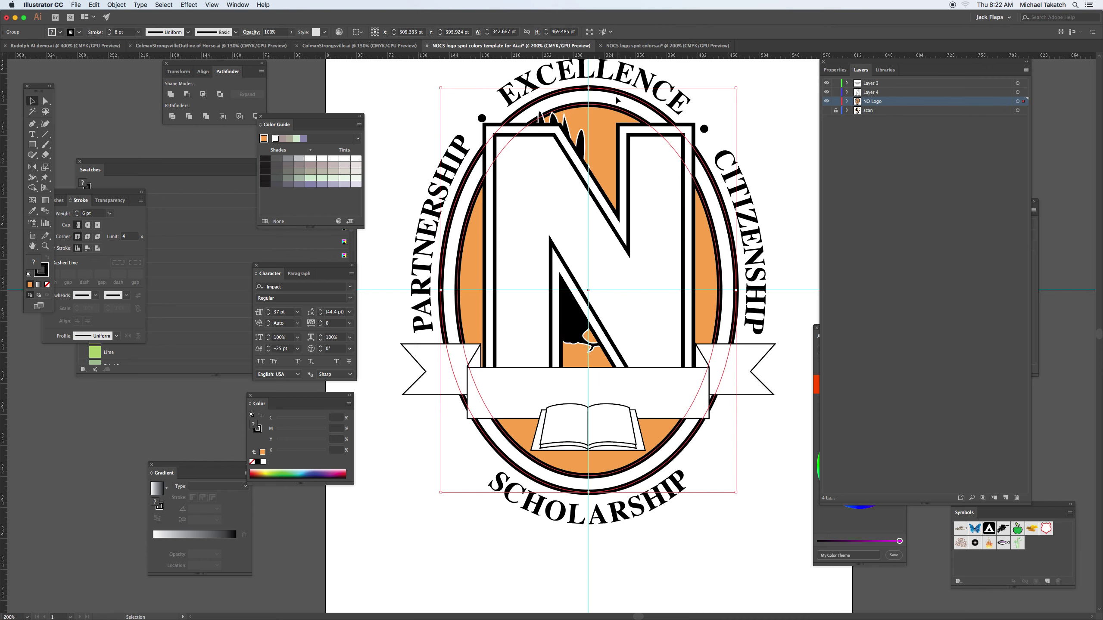
pyautogui.press('a')
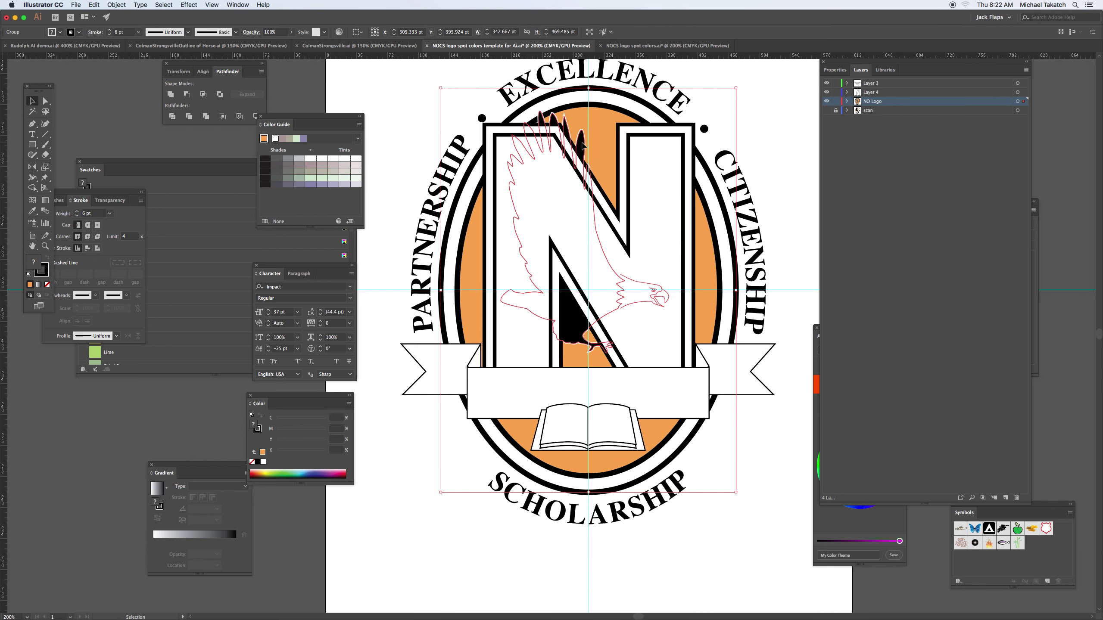
pyautogui.click(582, 148)
pyautogui.press('super')
pyautogui.keyDown('super'); pyautogui.click(582, 146); pyautogui.keyUp('super')
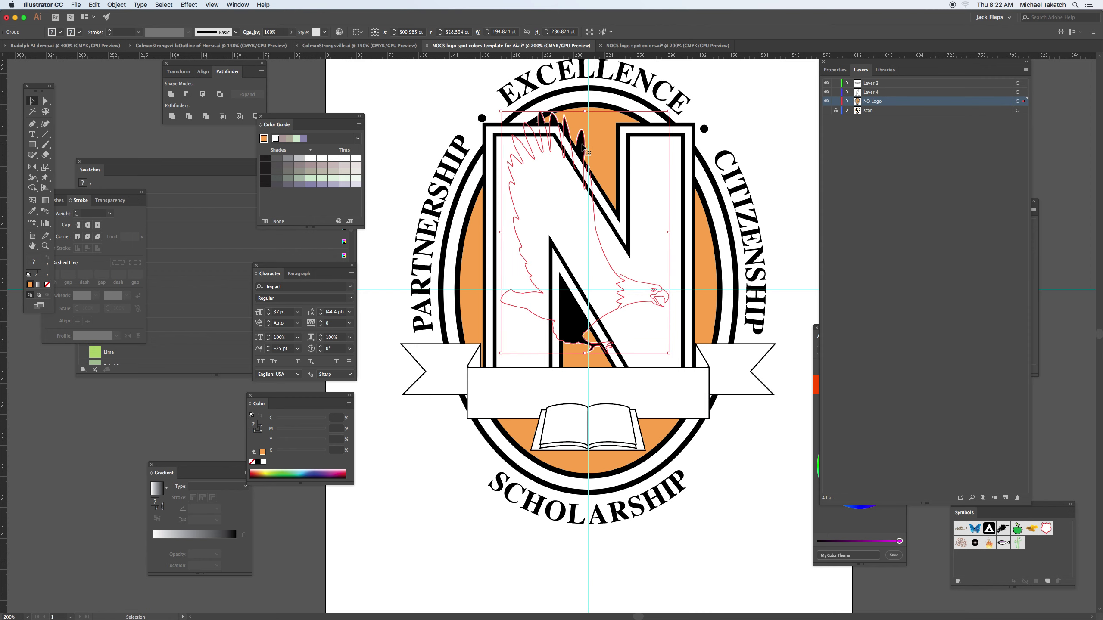
pyautogui.press('Delete')
# Paste the cut eagle in place on Layer 4, in front of the N, and deselect it
pyautogui.click(892, 87)
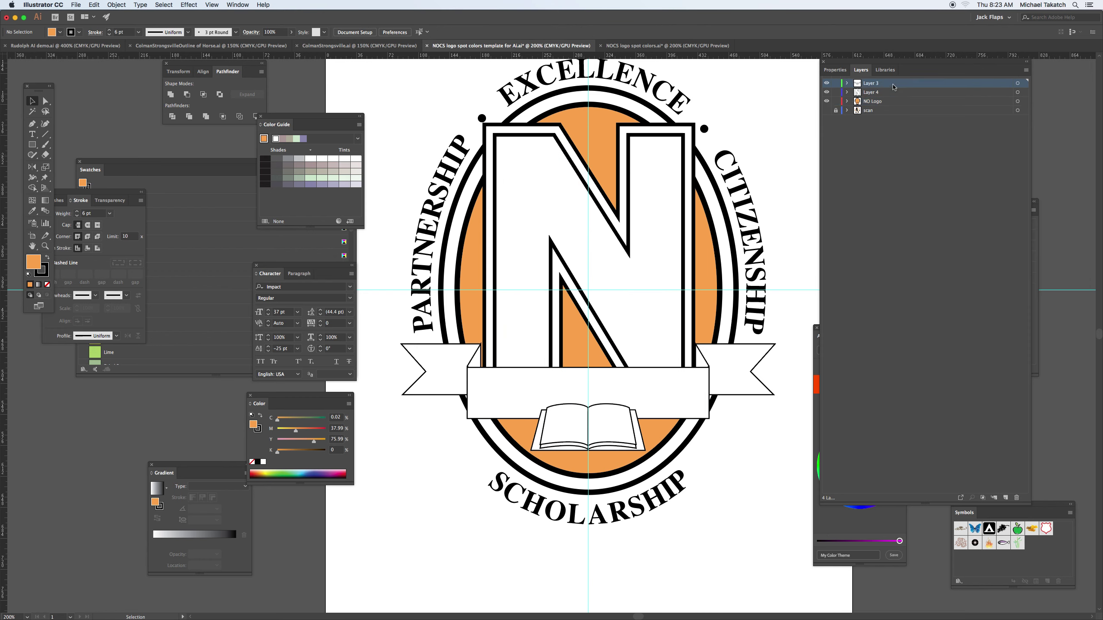
pyautogui.click(886, 93)
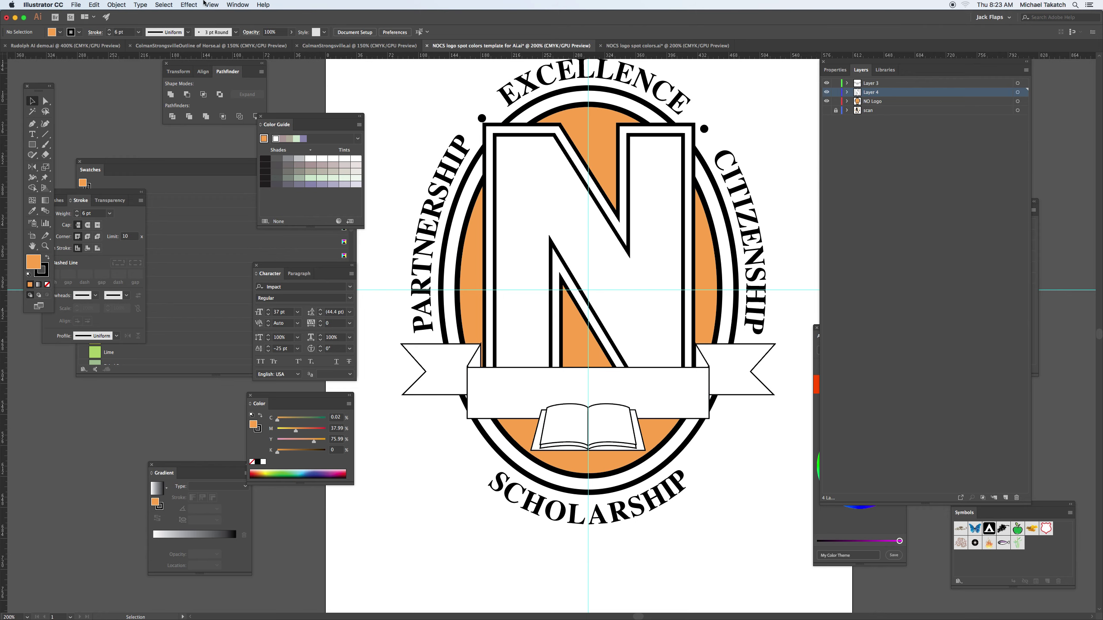
pyautogui.click(95, 4)
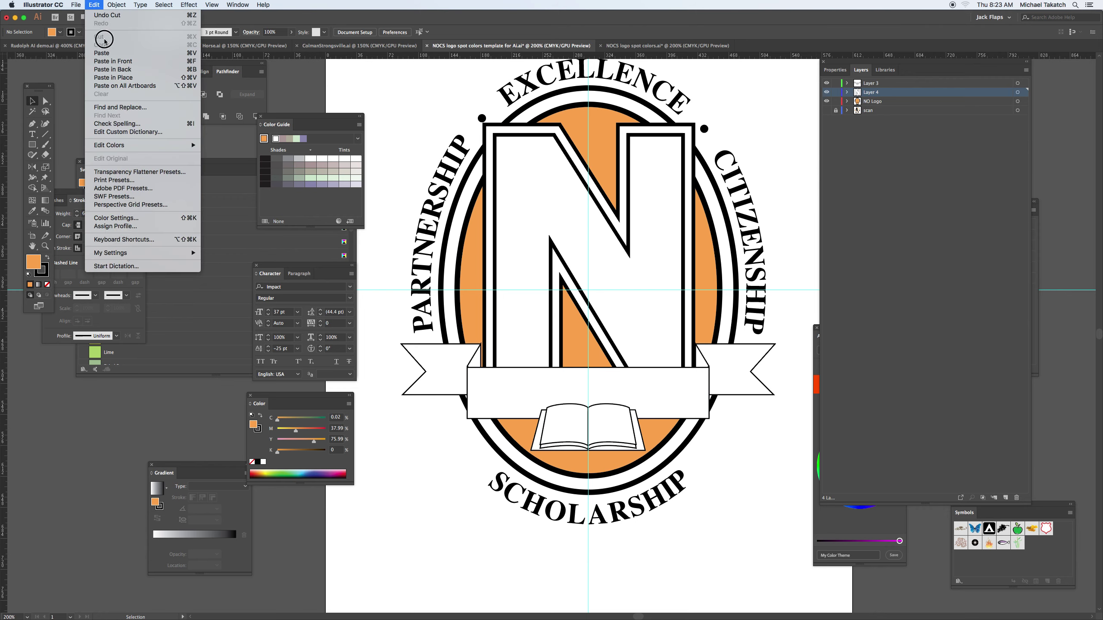
pyautogui.click(134, 78)
pyautogui.click(766, 483)
# Hide all panels and the rulers to view the whole logo without clutter
pyautogui.moveTo(726, 294); pyautogui.dragTo(682, 317)
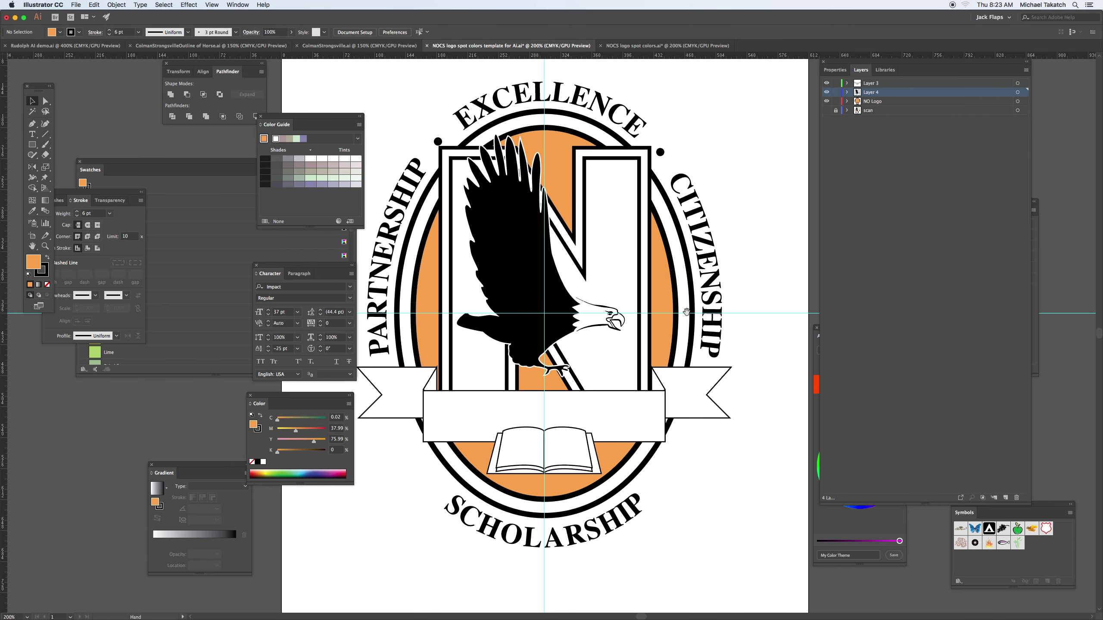
pyautogui.press('Tab')
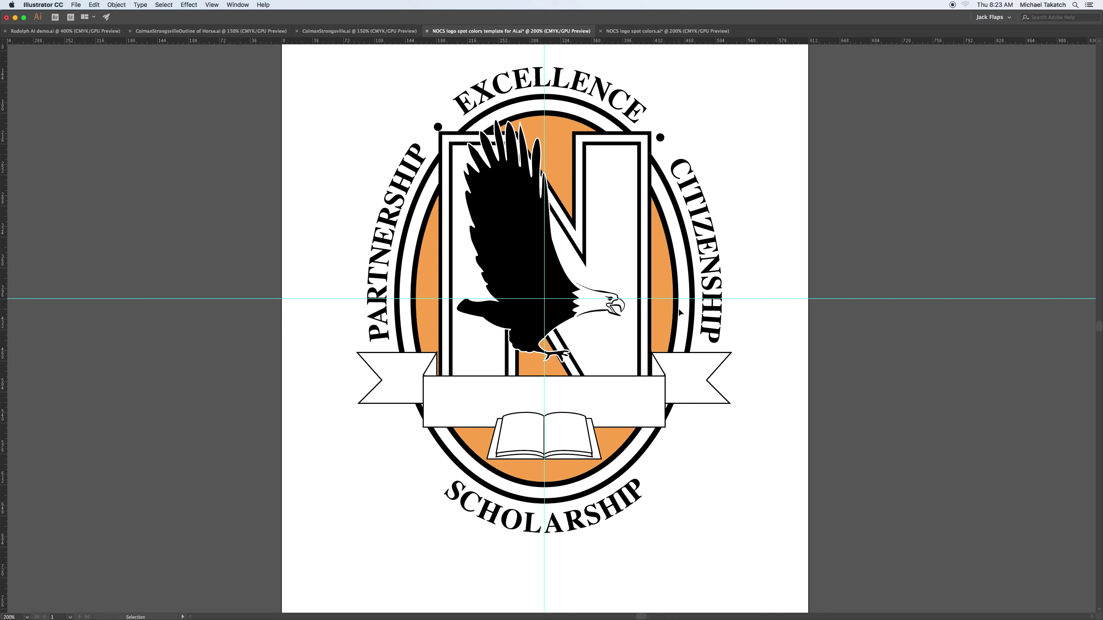
pyautogui.press('super+r')
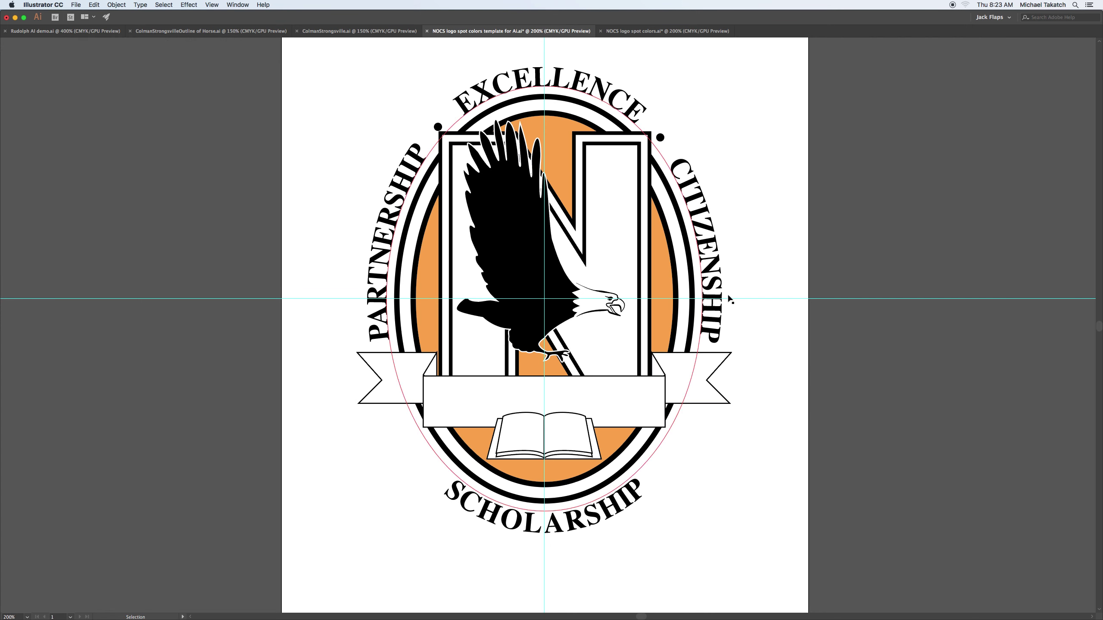